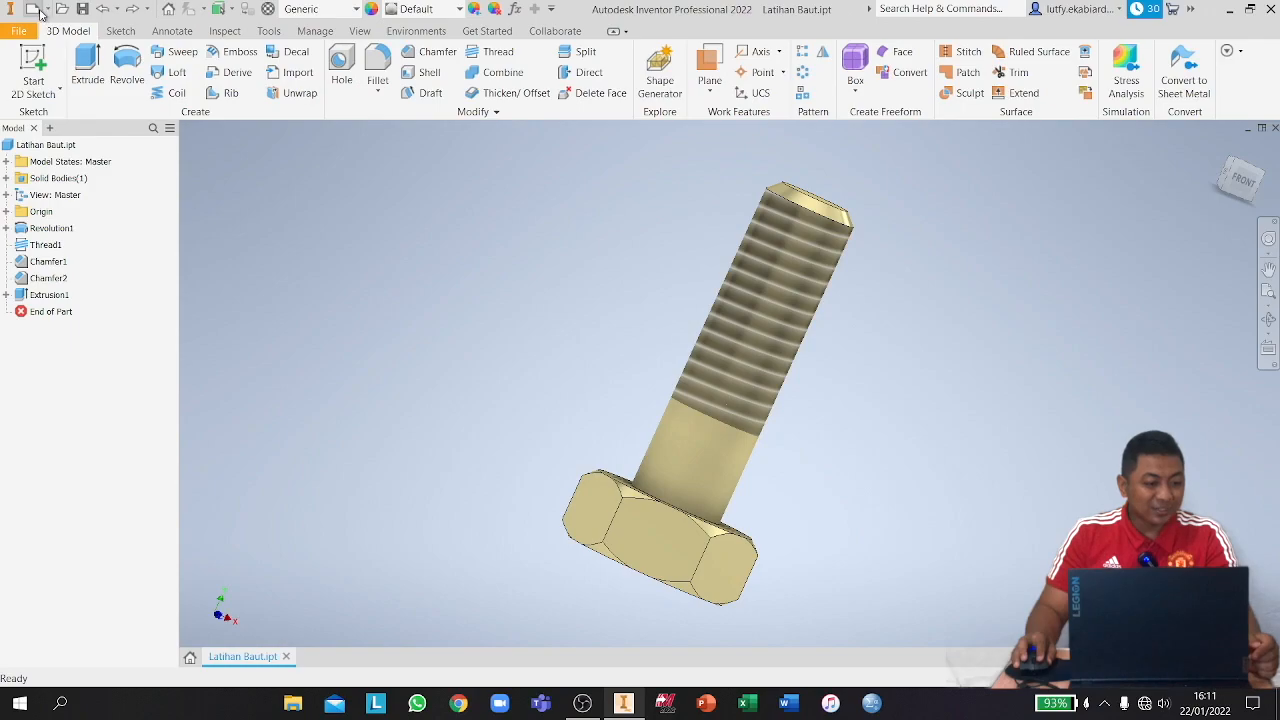
Create a new part from the metric Standard (mm).ipt template and start a sketch on the XY plane.
left_click(578, 194)
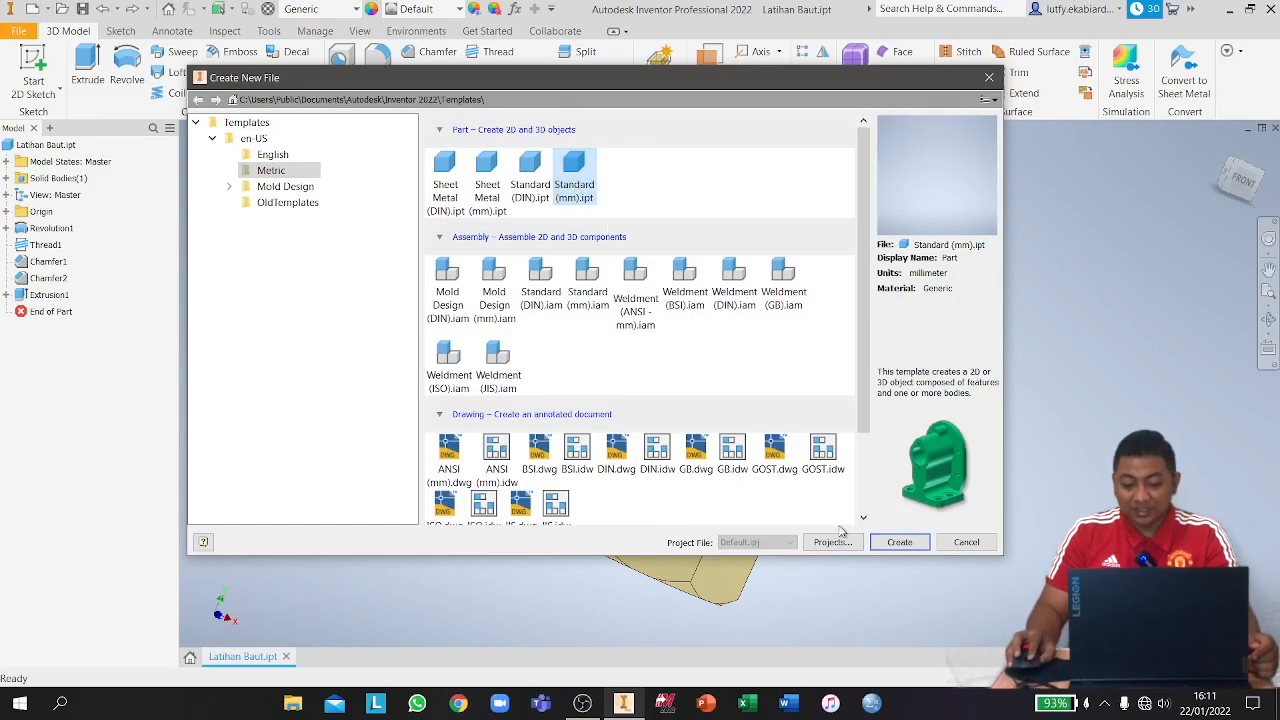
left_click(900, 548)
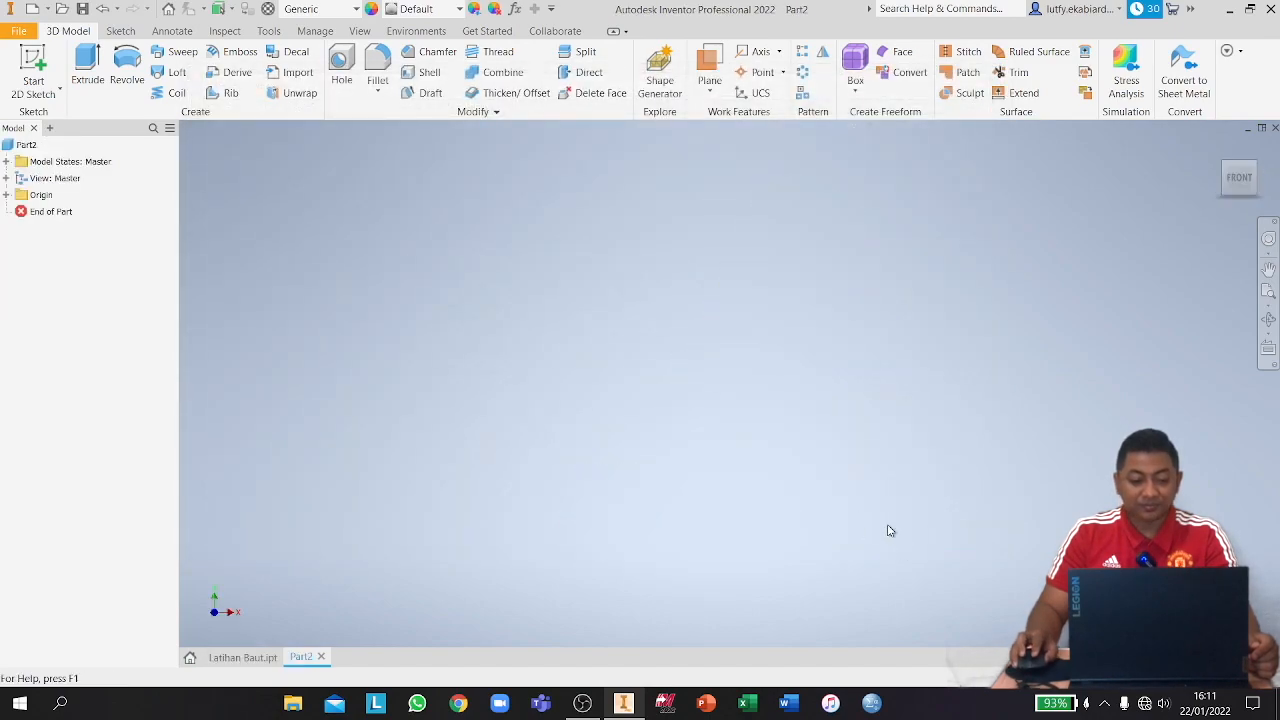
left_click(42, 100)
left_click(60, 120)
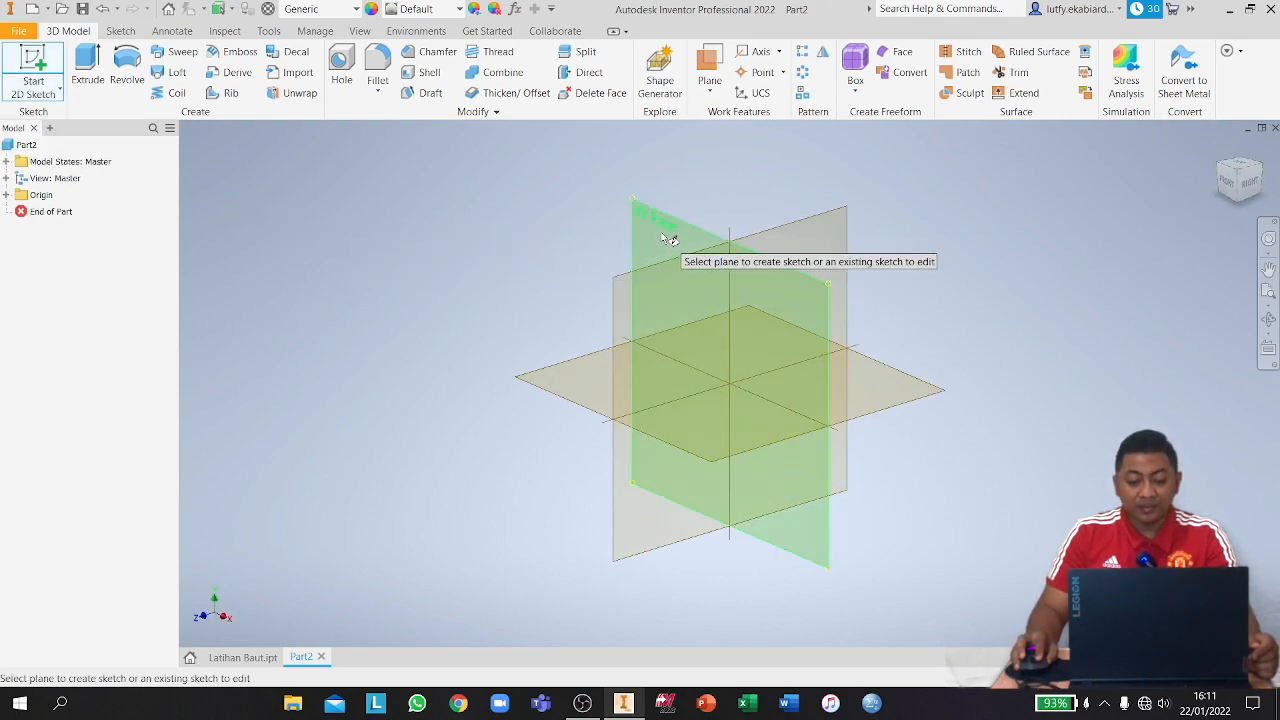
left_click(667, 239)
mouse_move(660, 234)
middle_mouse_down()
mouse_move(434, 357)
mouse_move(430, 386)
middle_mouse_up()
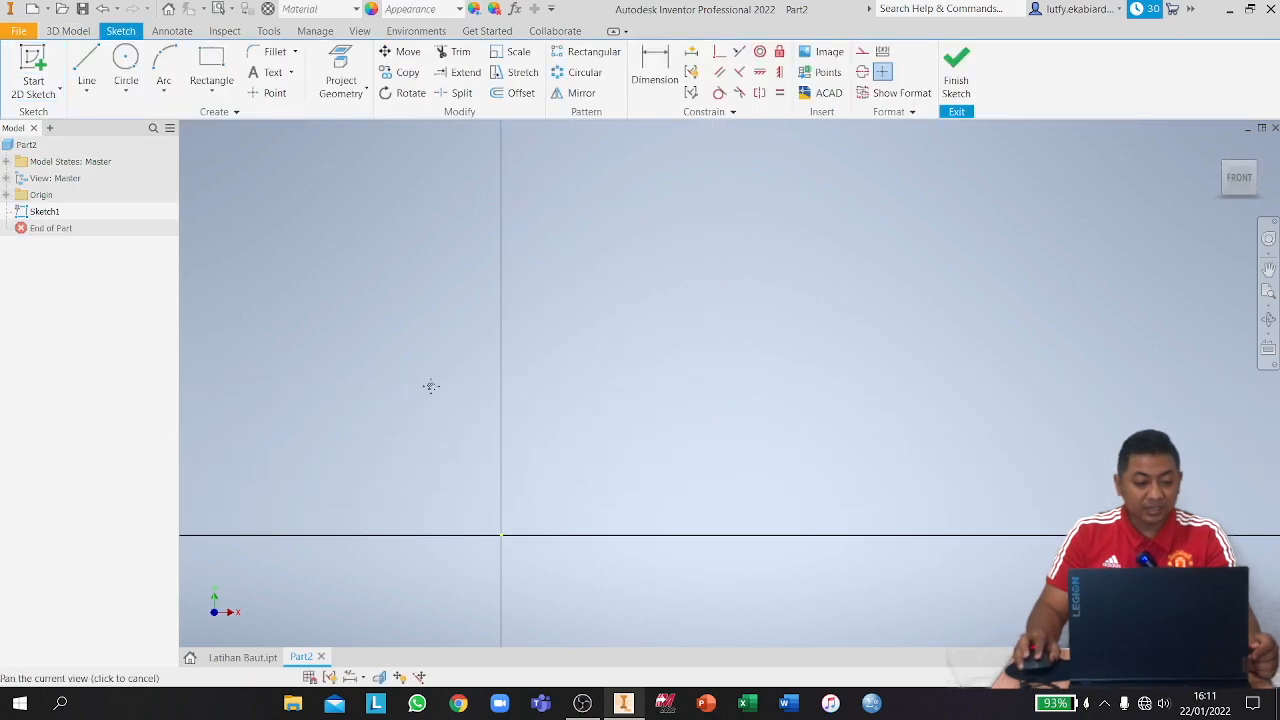
Draw a 3 mm horizontal line starting on the vertical axis about 39 mm above the origin, continued by a 35 mm line straight down.
left_click(88, 60)
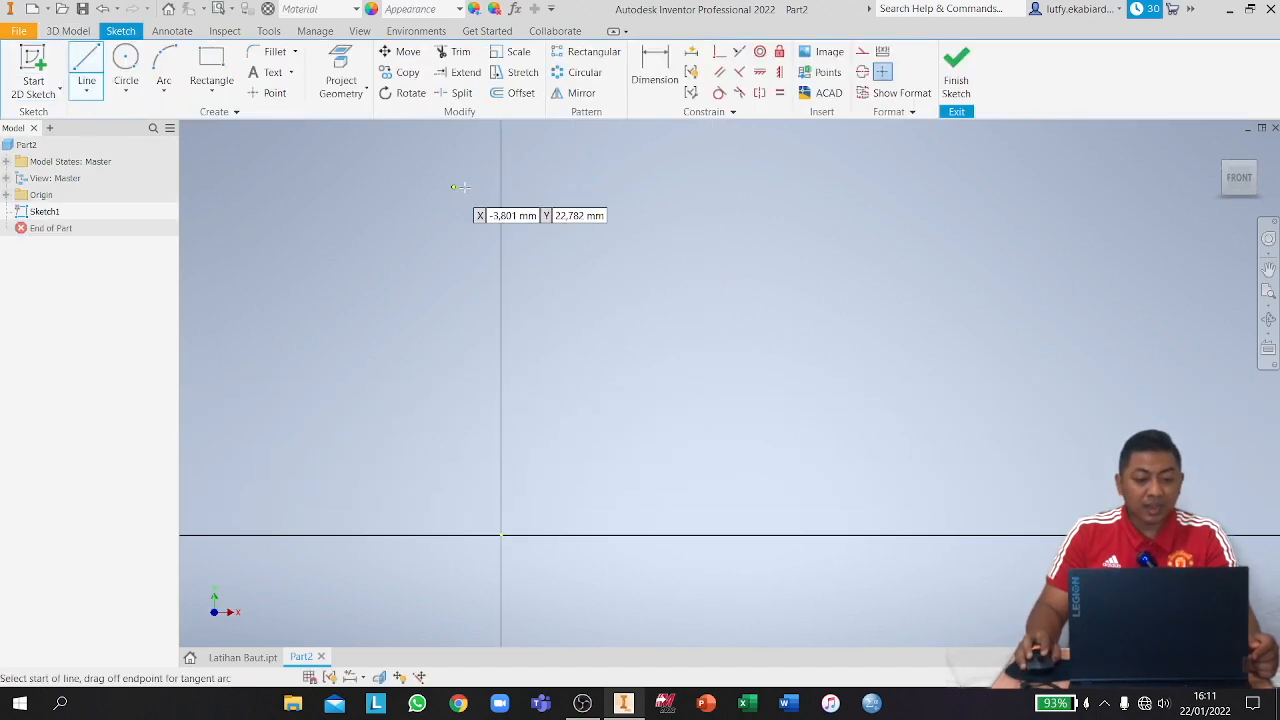
middle_click_drag(509, 323, 499, 361)
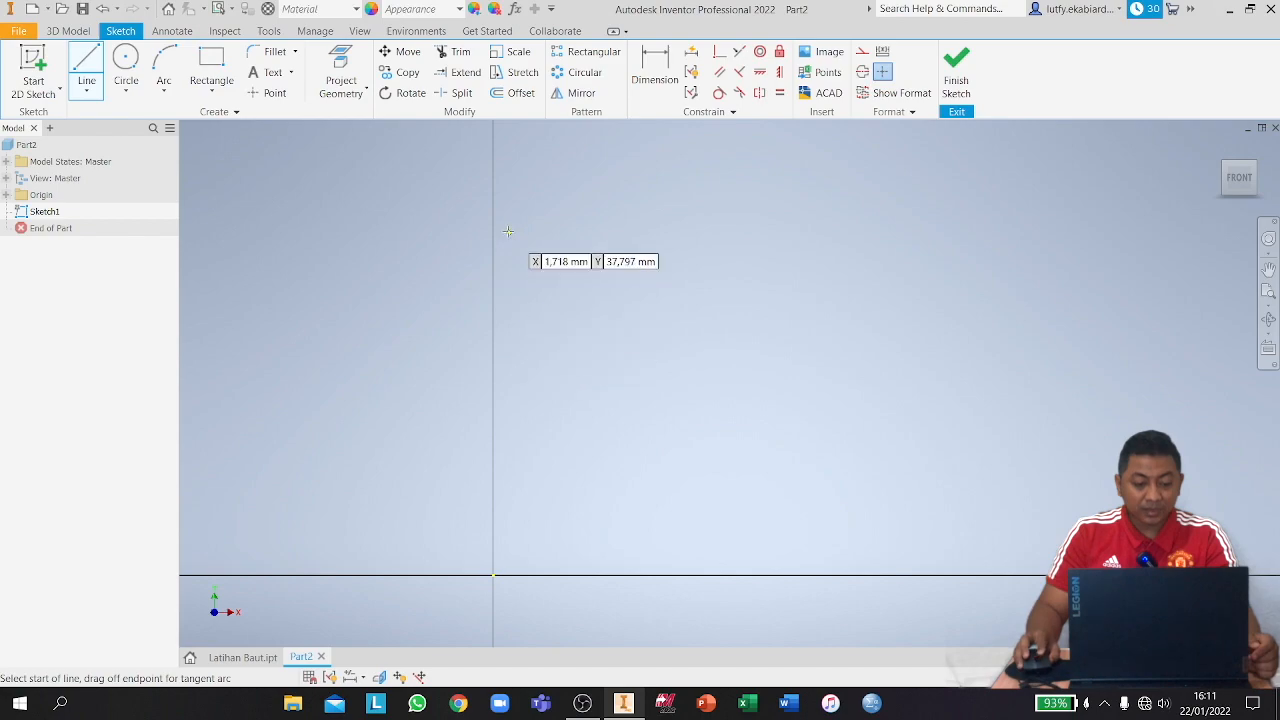
left_click(494, 221)
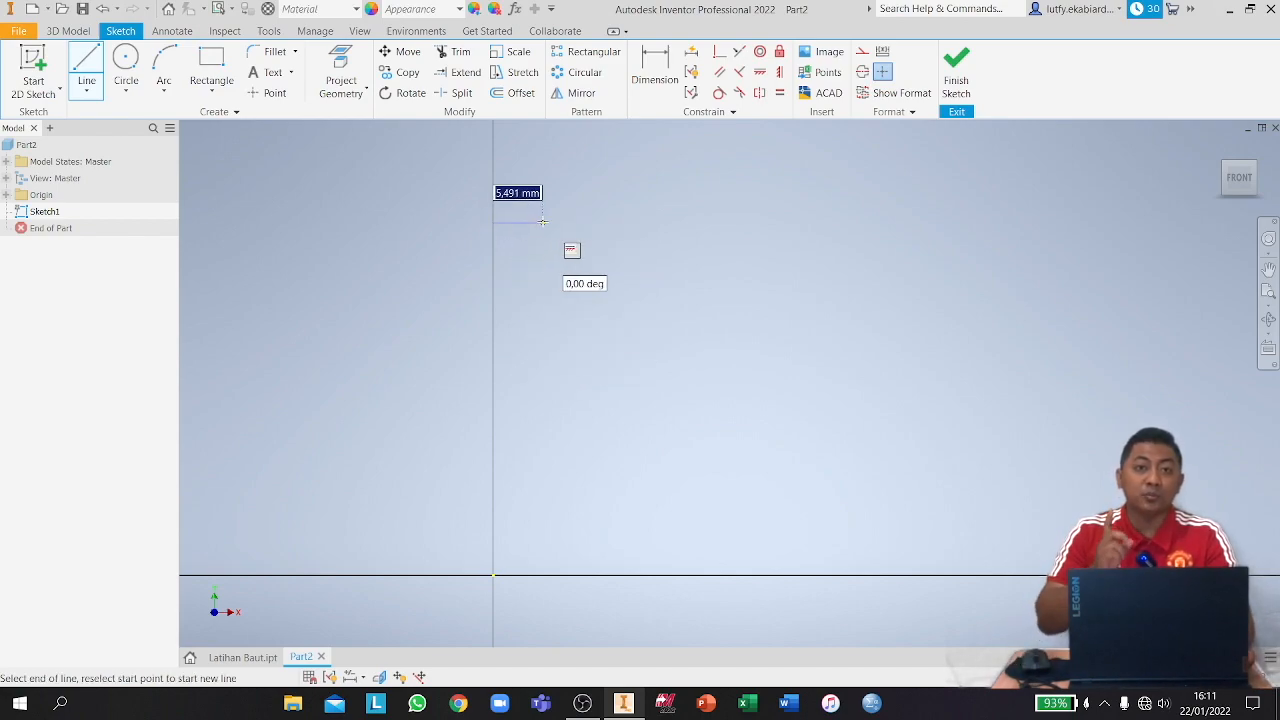
type("3")
key("Return")
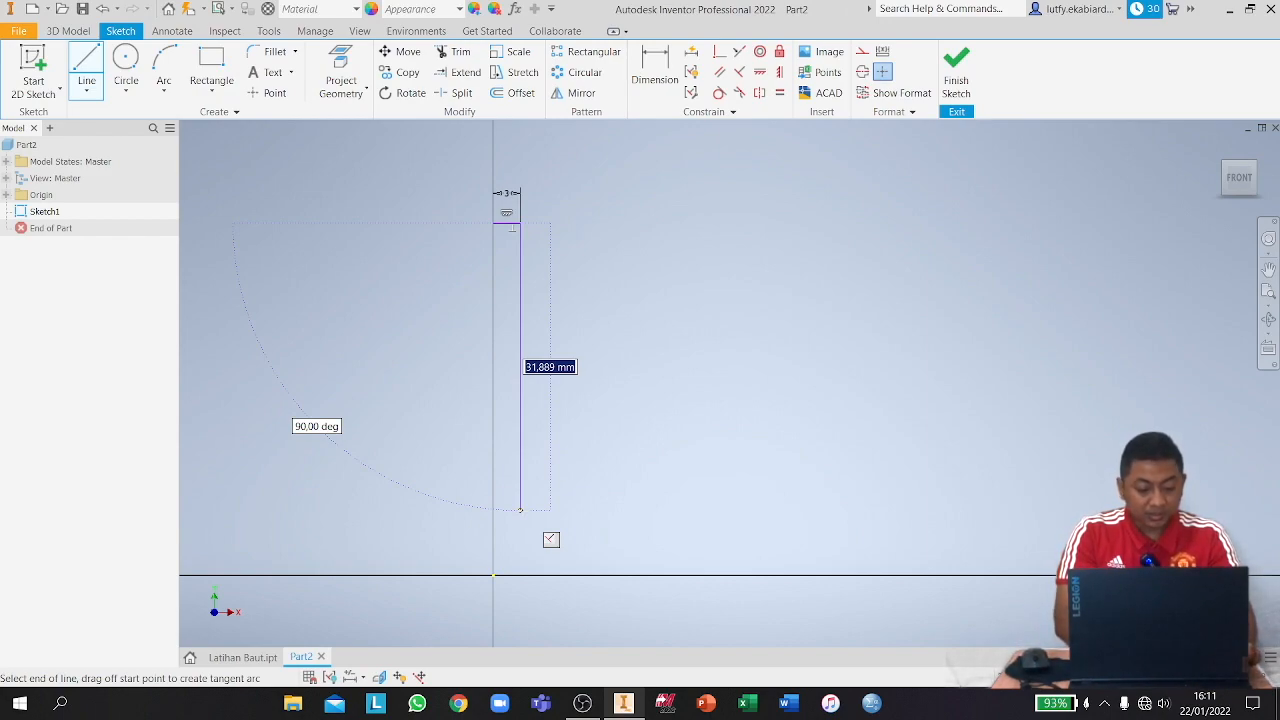
type("35")
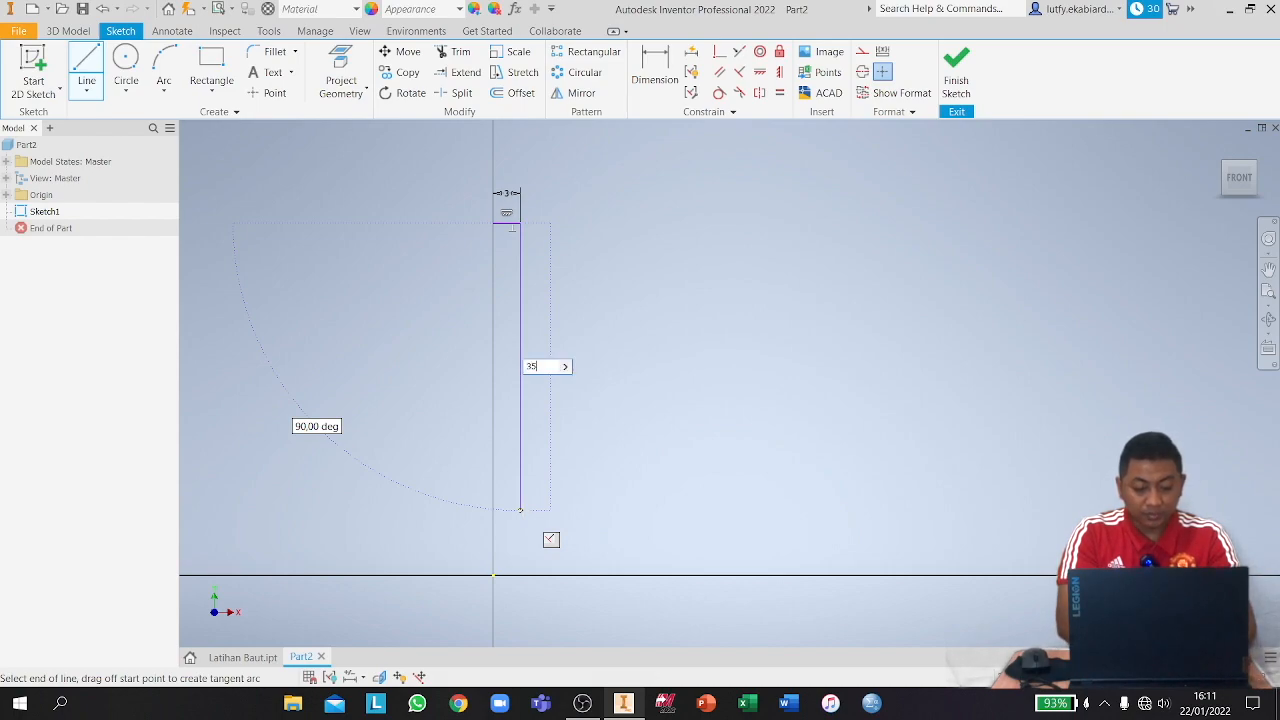
key("Return")
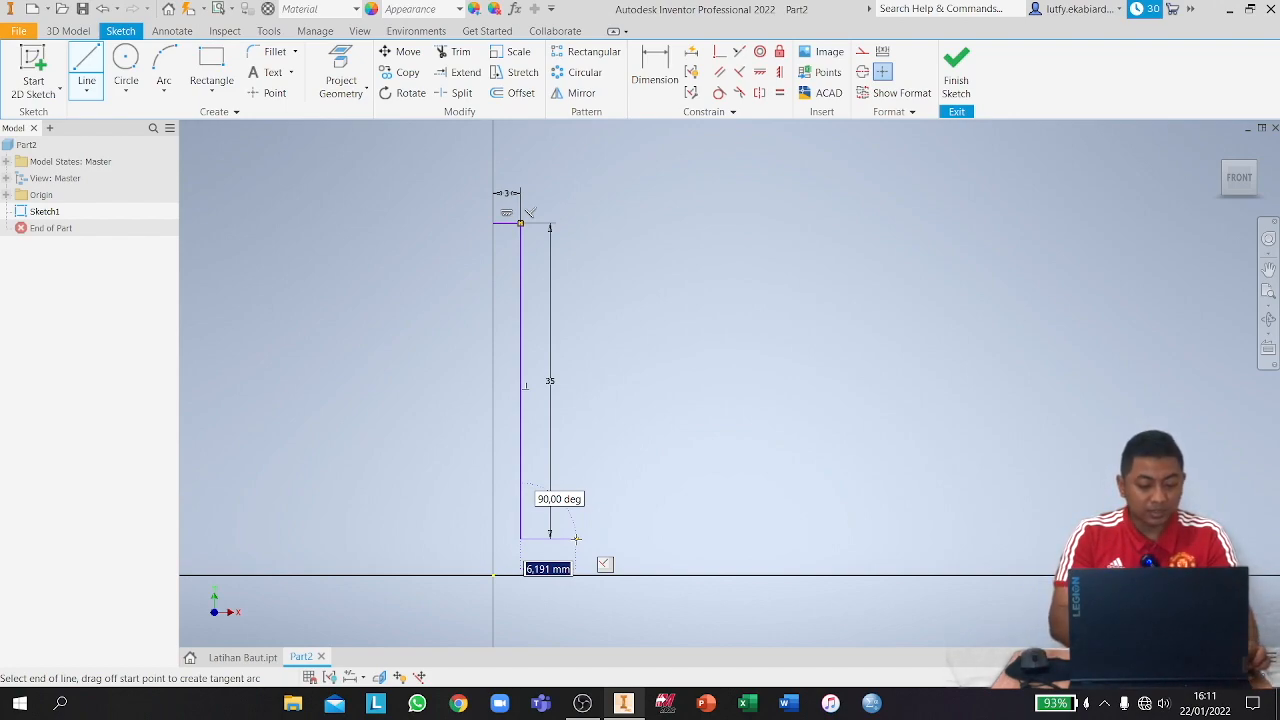
Add a 6 mm horizontal line for the head, close the profile down to the horizontal axis and through the origin, and finish the sketch.
type("6")
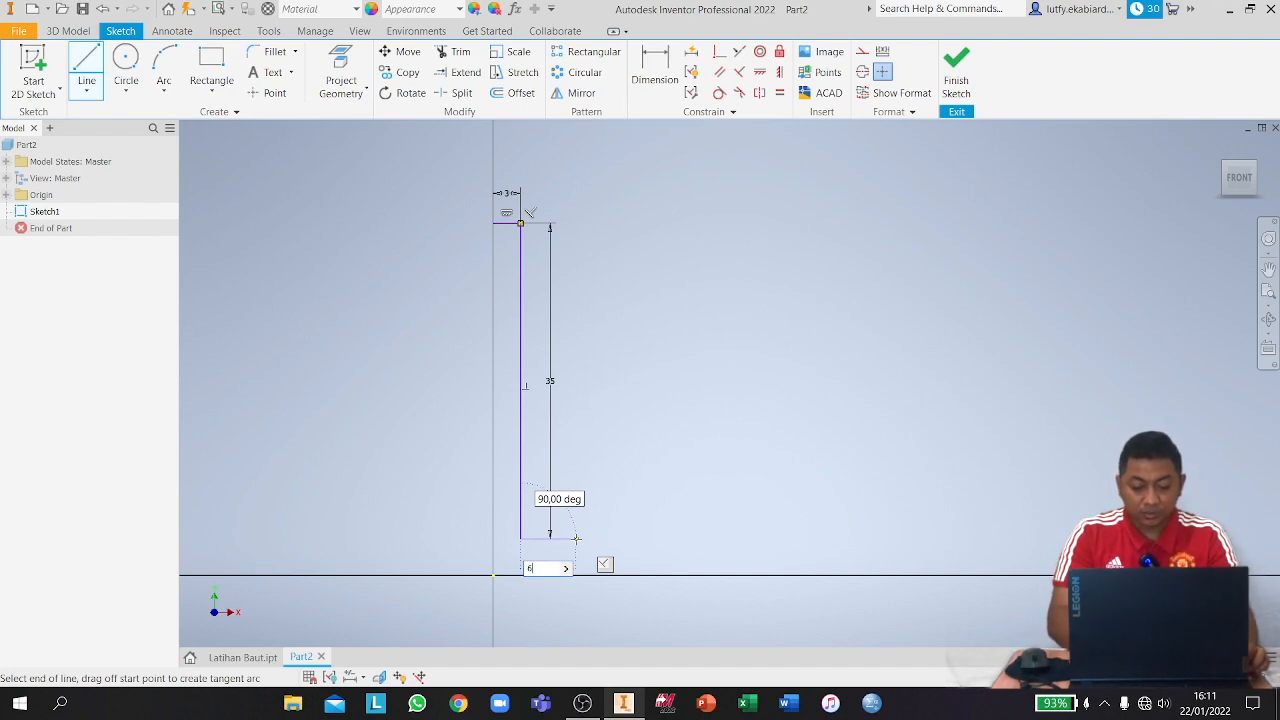
key("Return")
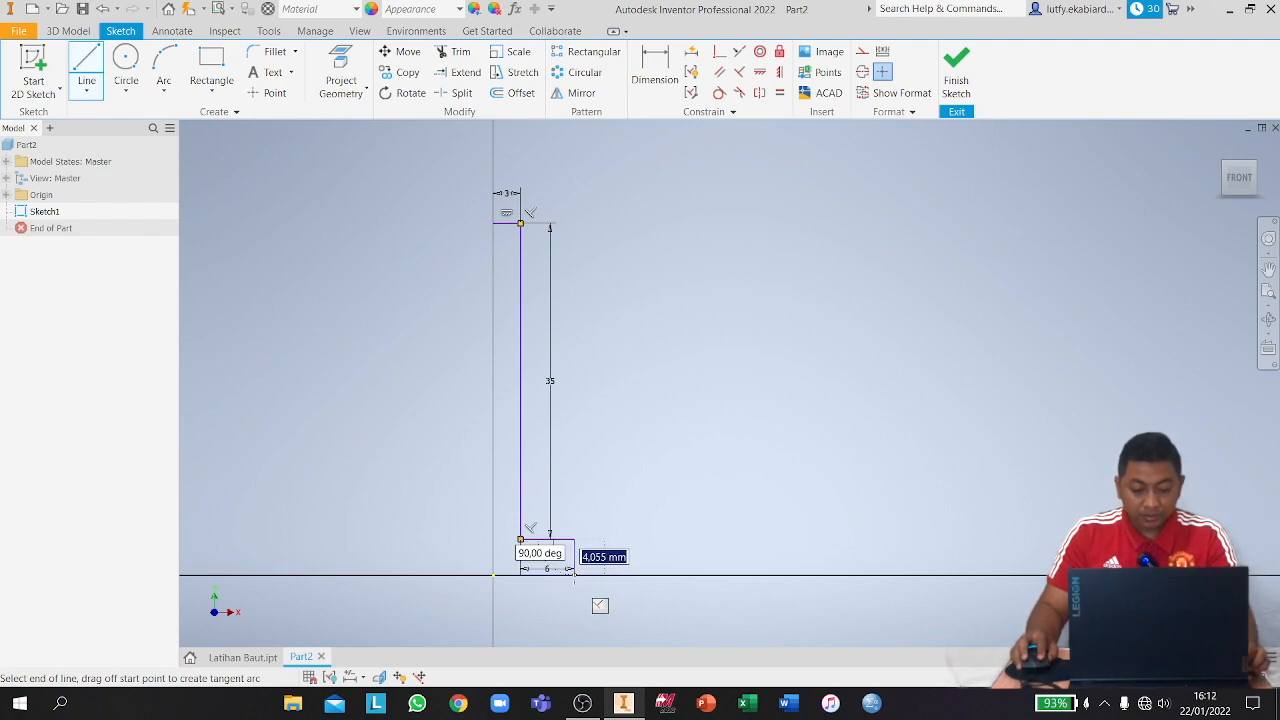
left_click(493, 575)
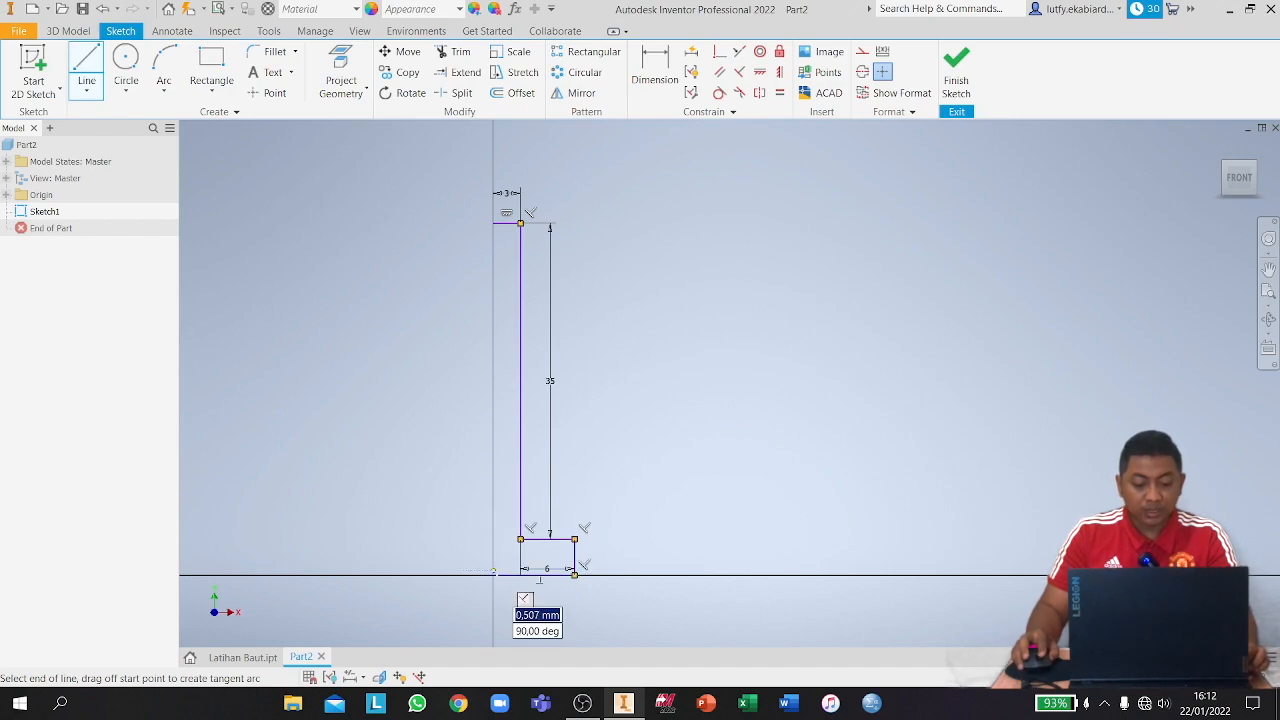
left_click(493, 222)
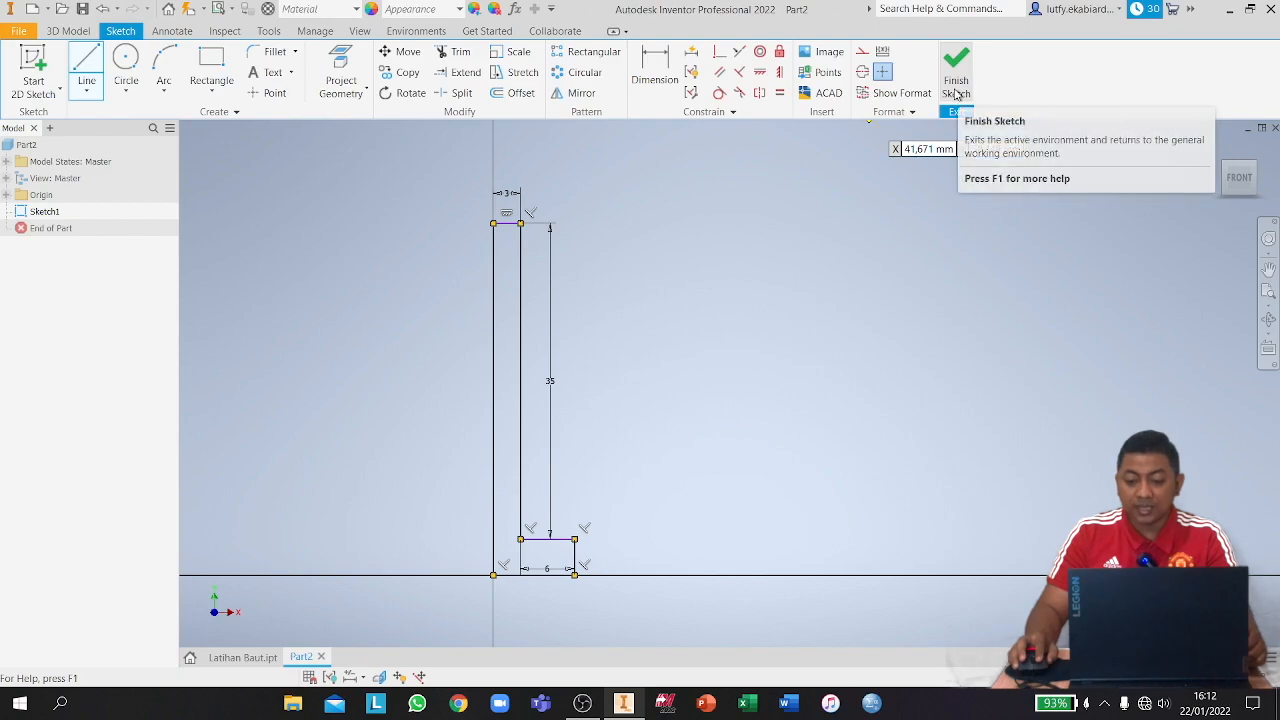
left_click(954, 90)
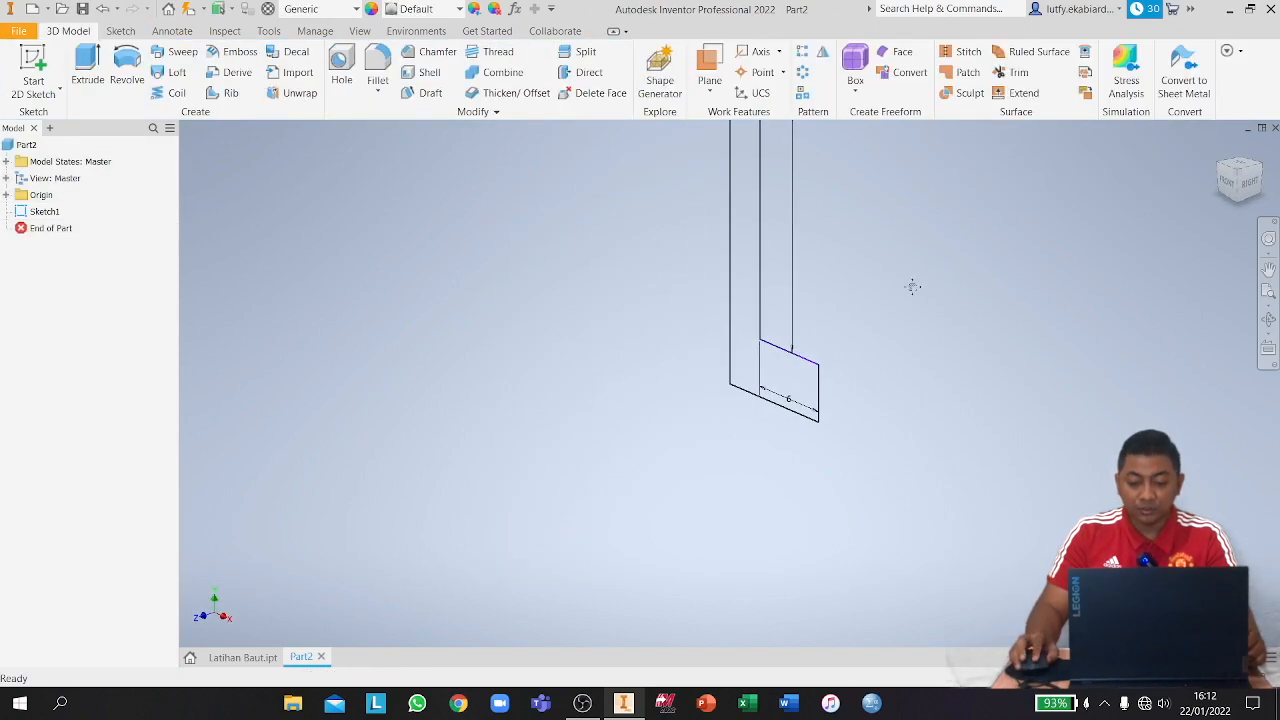
Revolve the profile a full 360 degrees about its long vertical edge on the axis to form the bolt body.
middle_click_drag(784, 468, 714, 471)
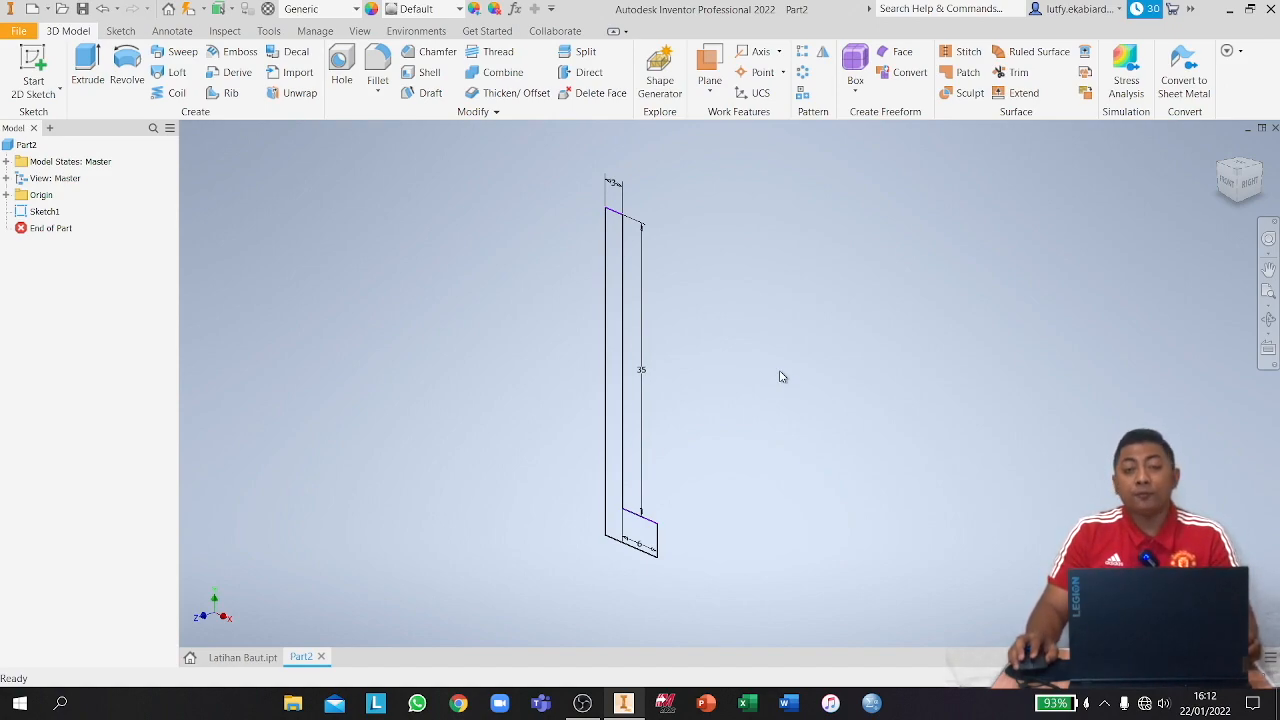
left_click(127, 84)
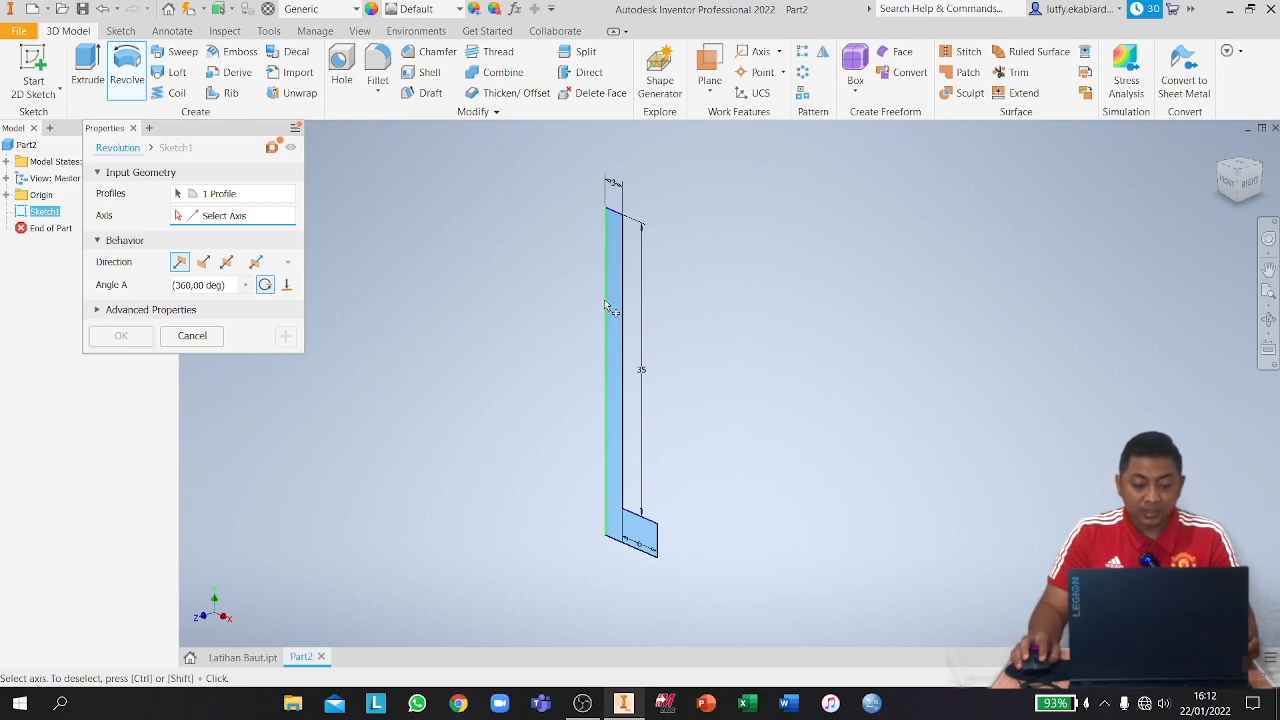
left_click(606, 456)
mouse_move(607, 457)
middle_mouse_down("shift")
mouse_move(675, 445)
mouse_move(729, 486)
mouse_move(557, 414)
mouse_move(603, 434)
middle_mouse_up("shift")
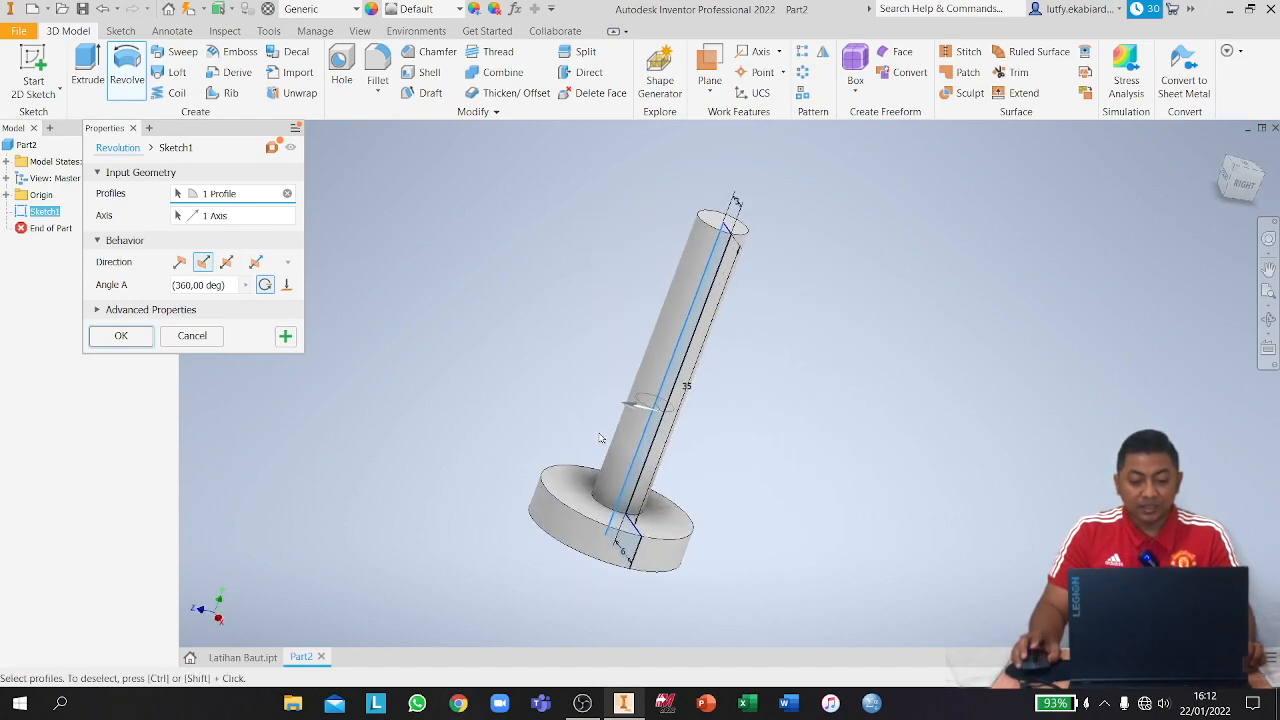
left_click(121, 336)
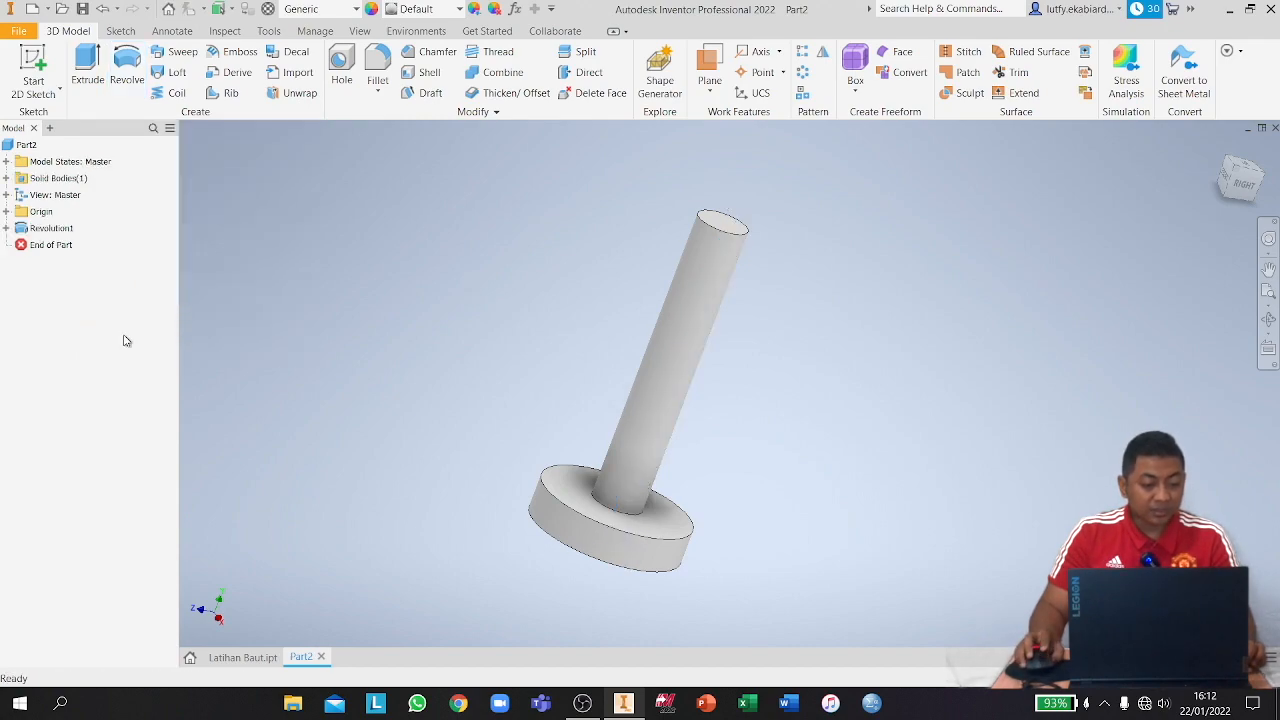
Start a Thread on the bolt's cylindrical shank face with a depth of 25 mm.
left_click(500, 55)
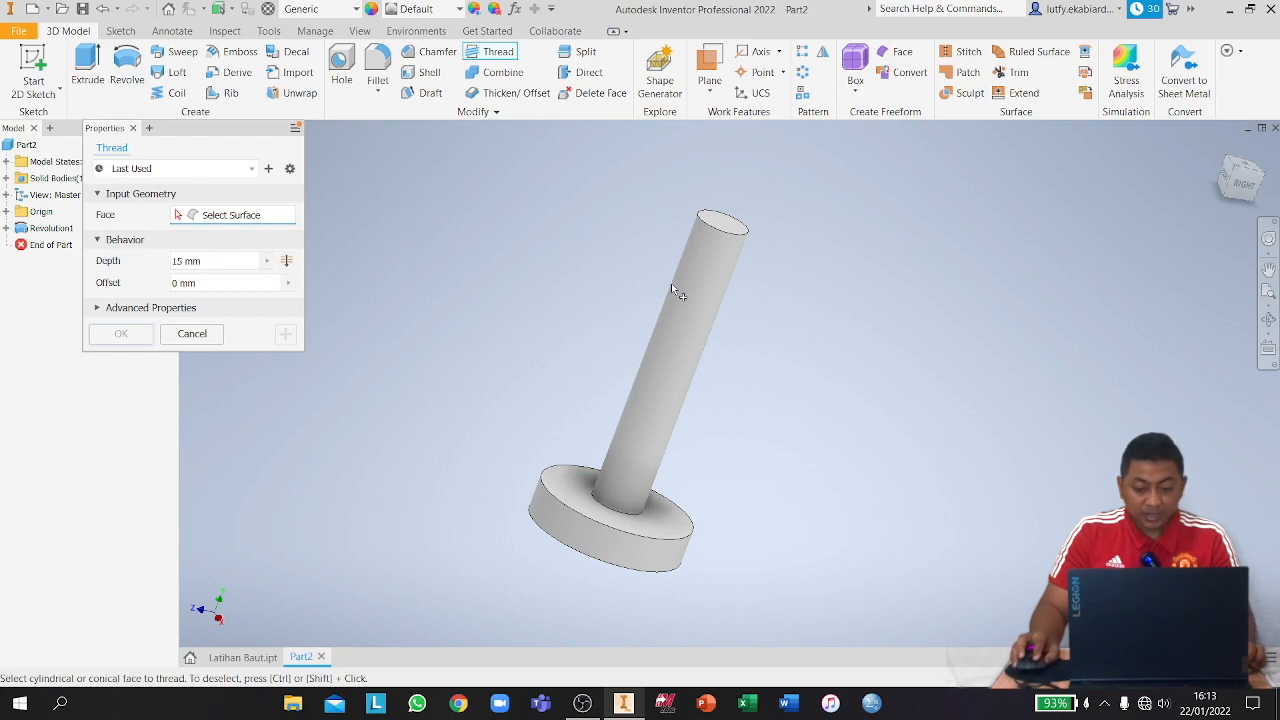
left_click(708, 289)
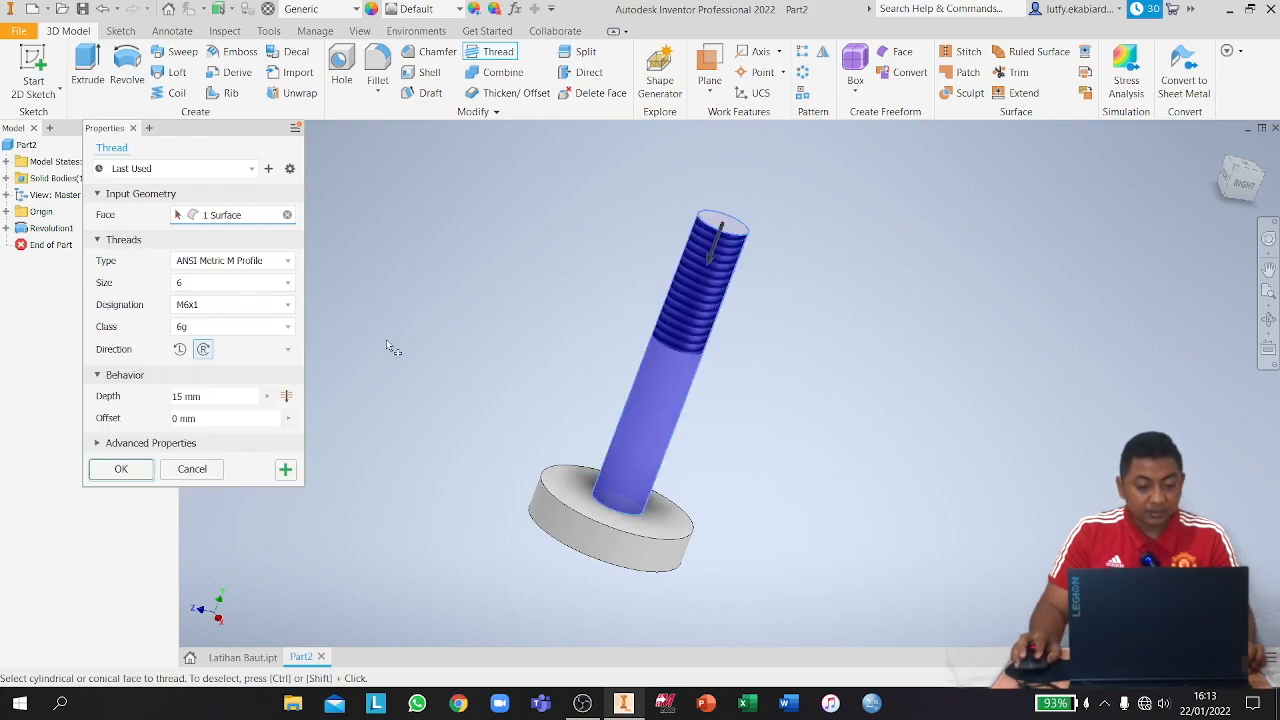
left_click(187, 398)
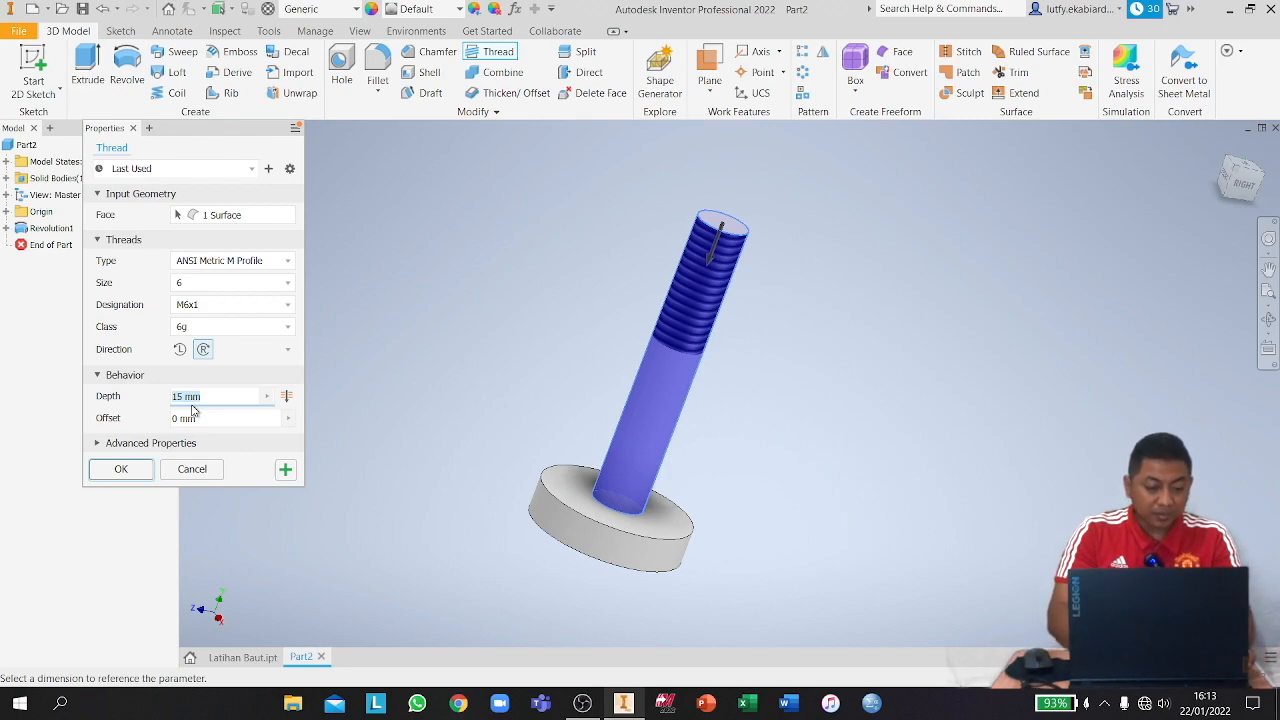
type("25")
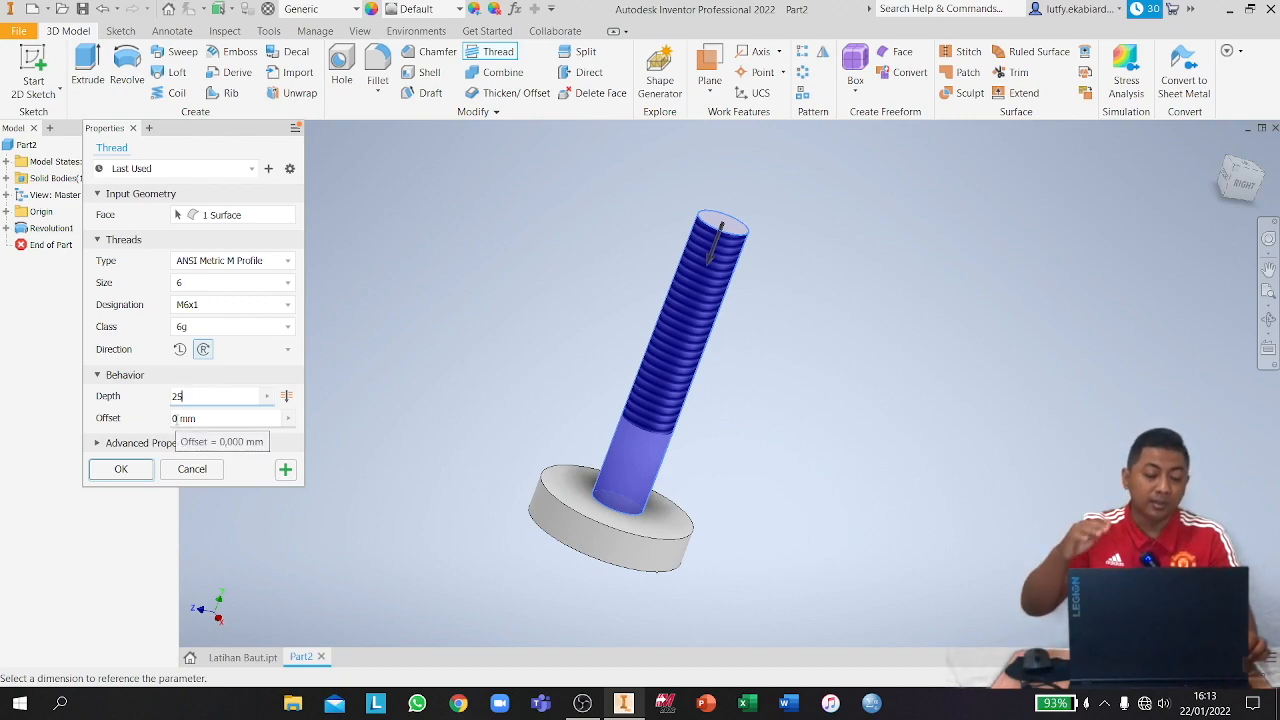
key("Tab")
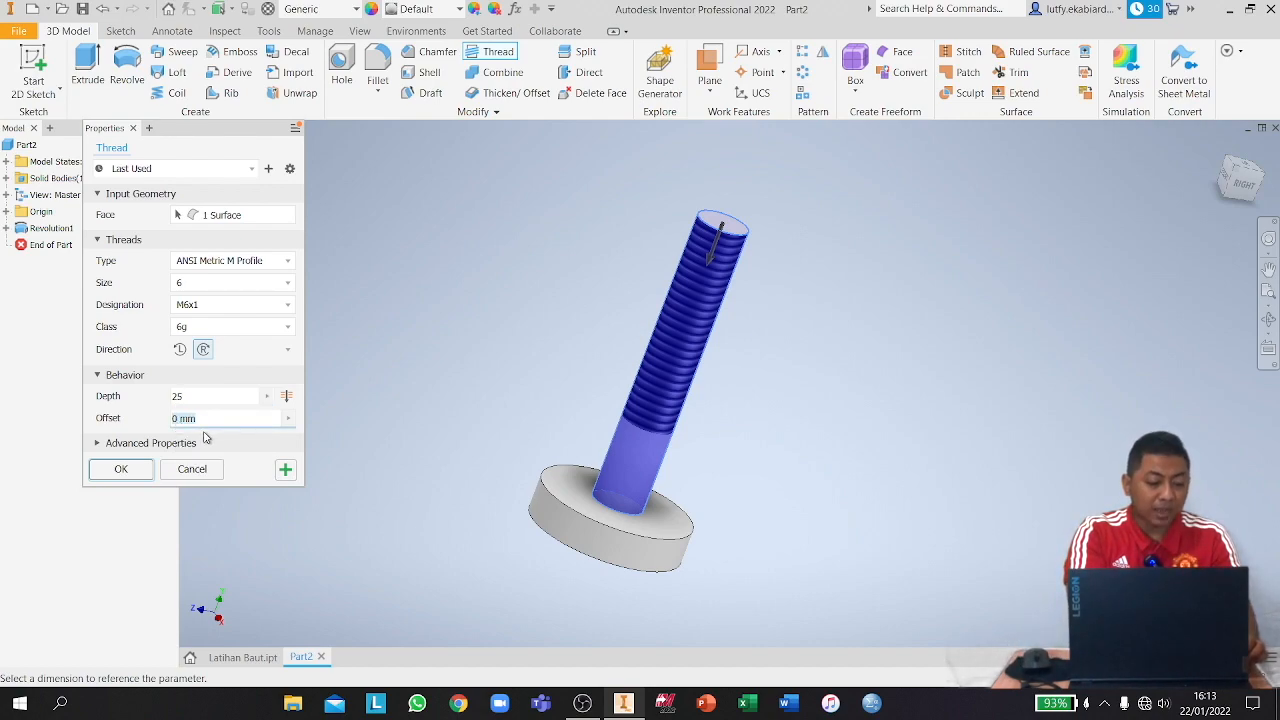
Try a thread offset of 5 mm and reset the offset to 0.
type("5")
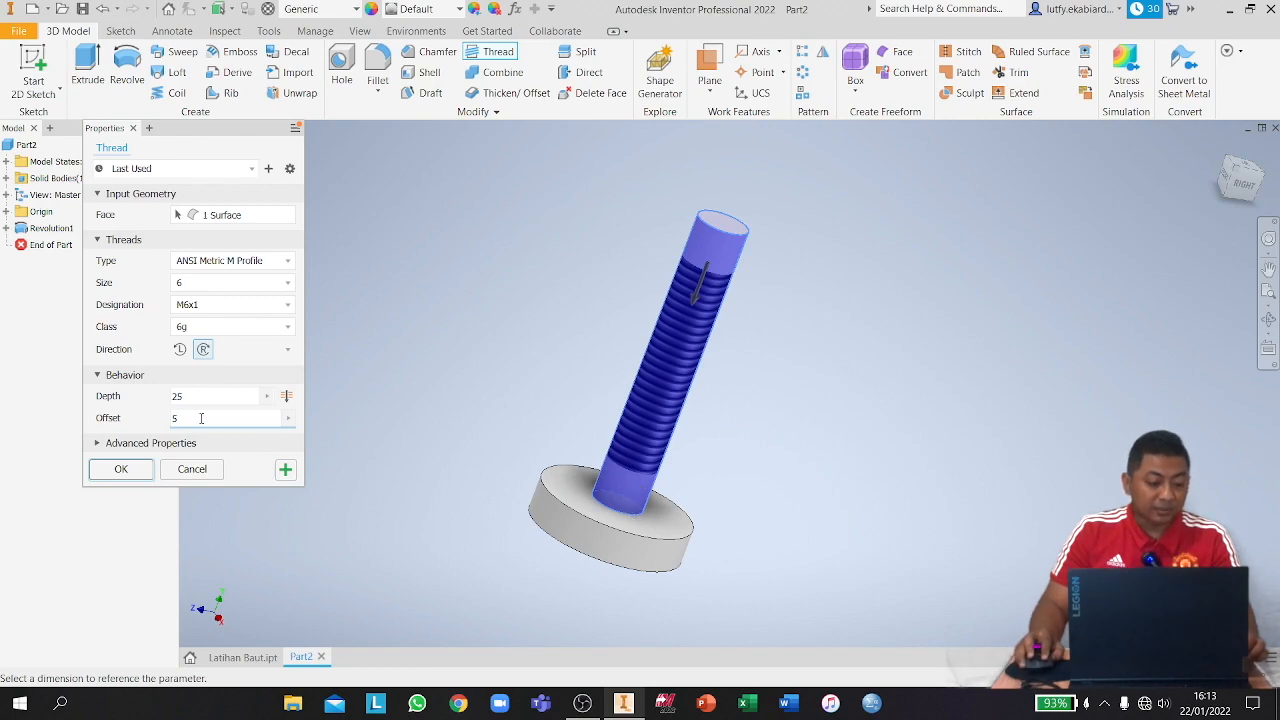
key("BackSpace")
type("0")
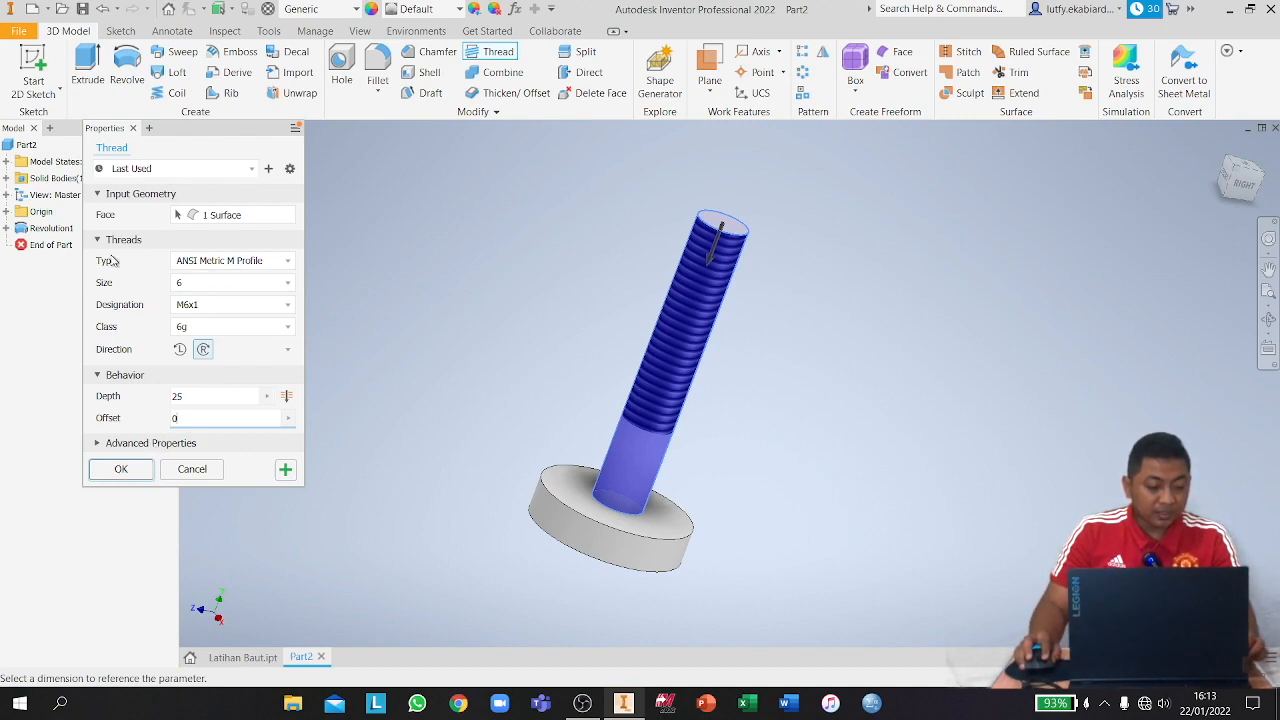
Try the ISO Metric profile, Metric Forming Screw Threads and ISO Taper External thread types on the shank.
left_click(266, 262)
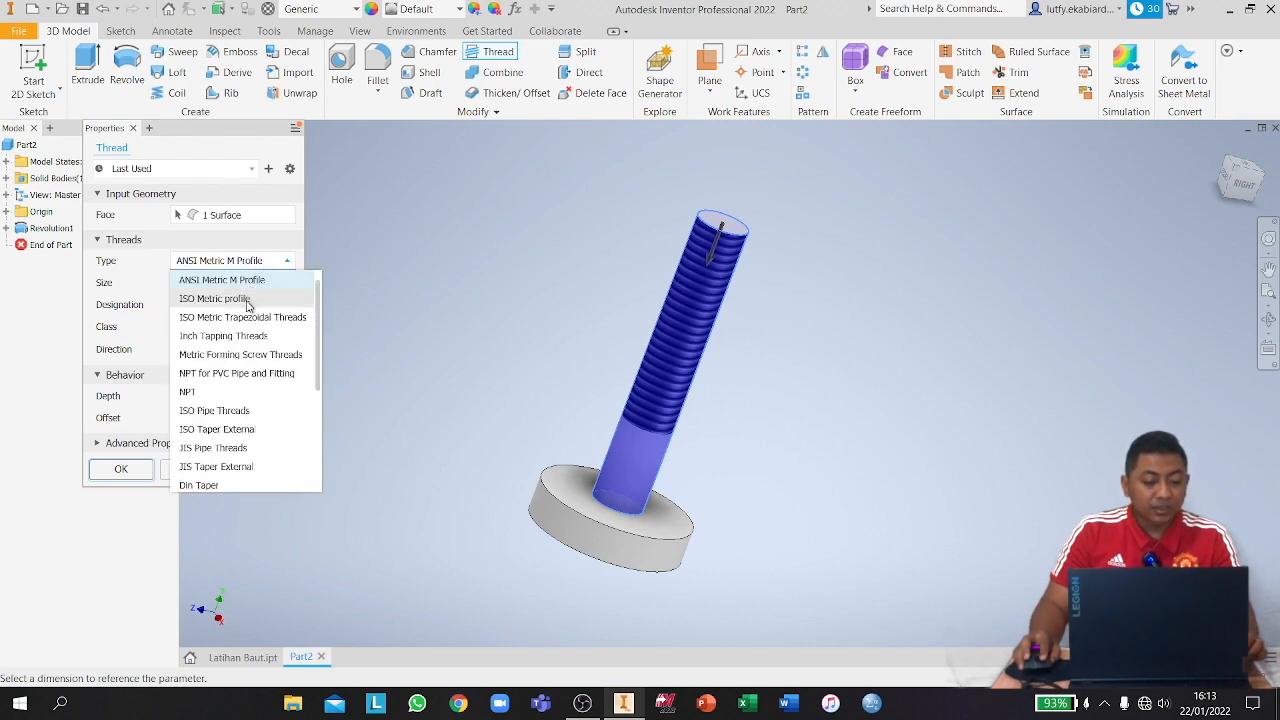
left_click(247, 300)
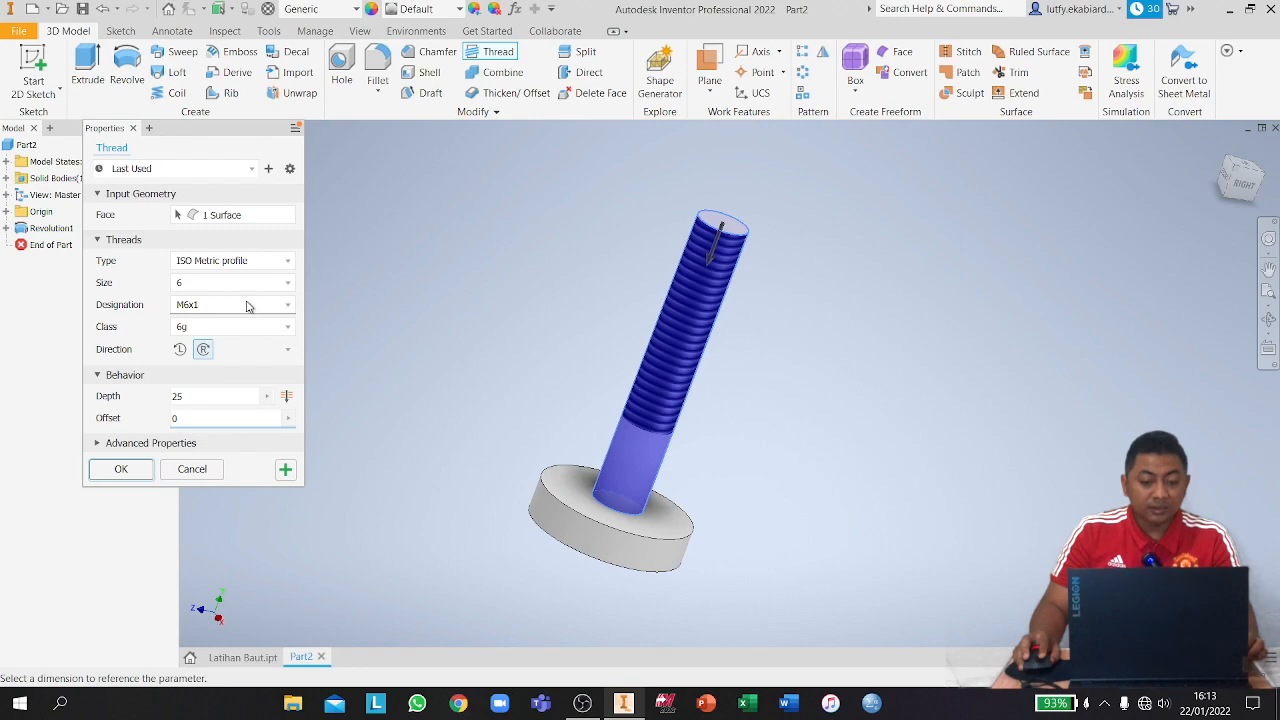
left_click(258, 262)
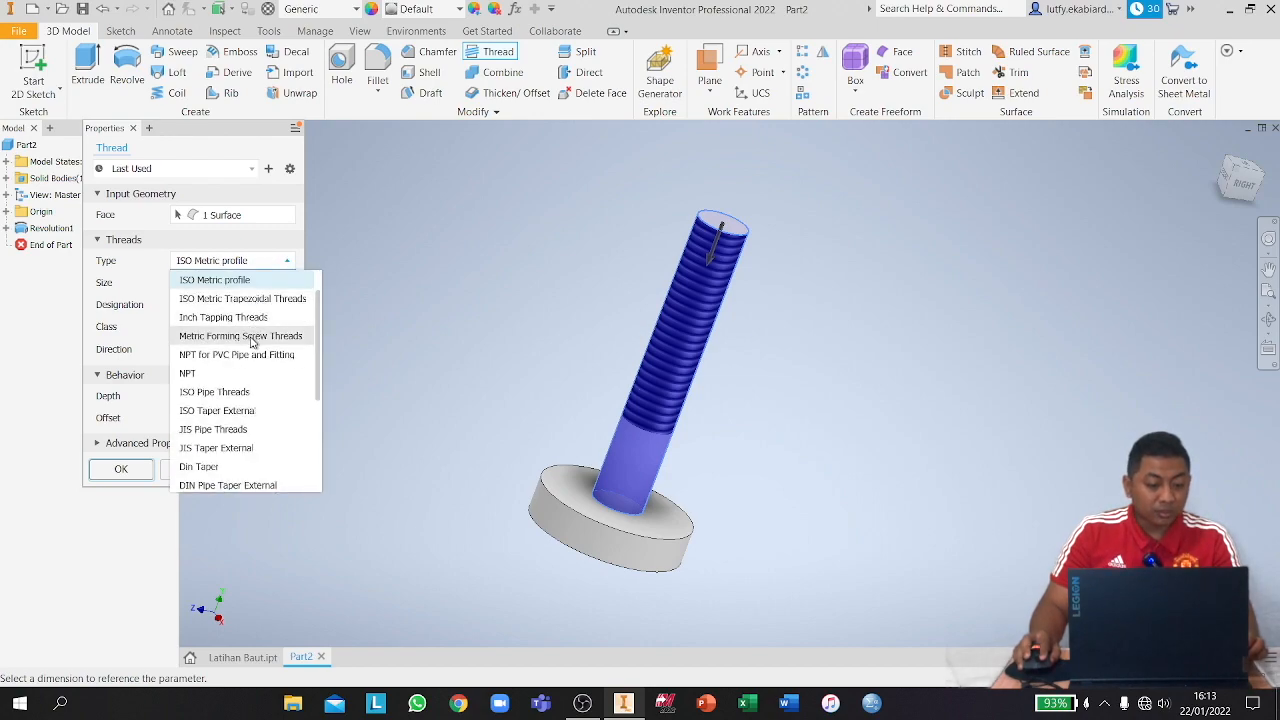
left_click(250, 337)
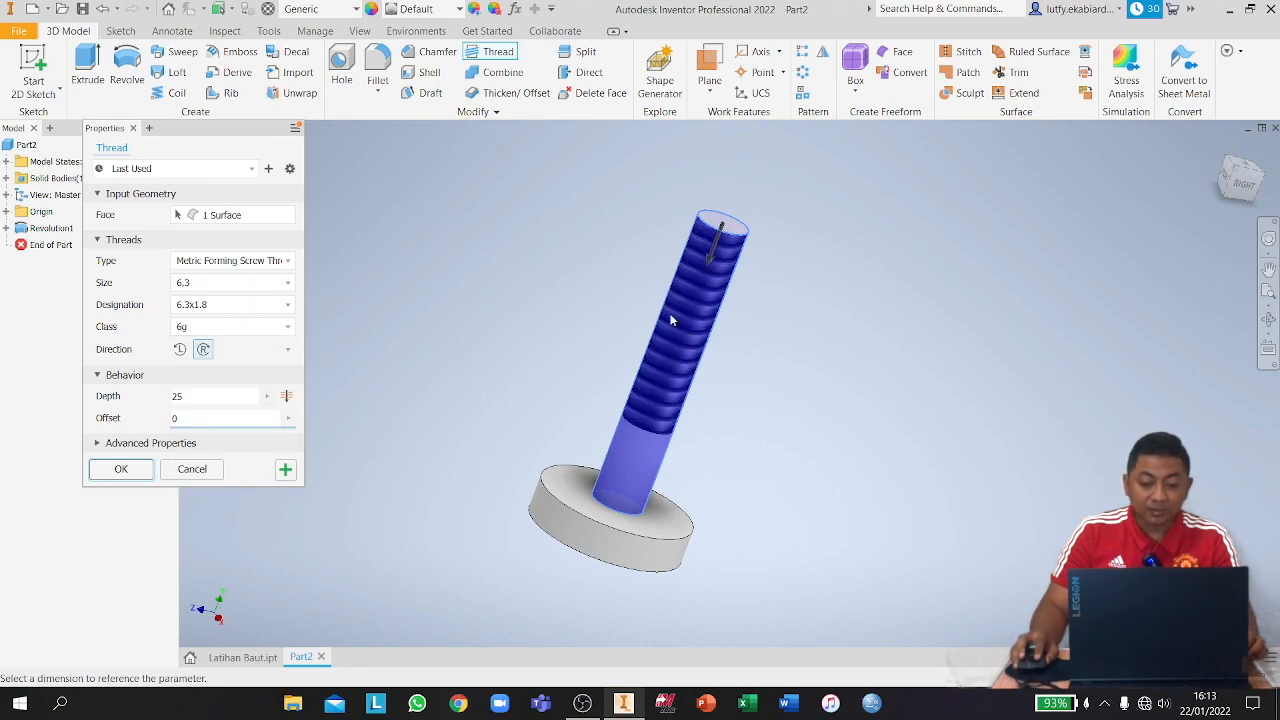
scroll(670, 290, "down", 3)
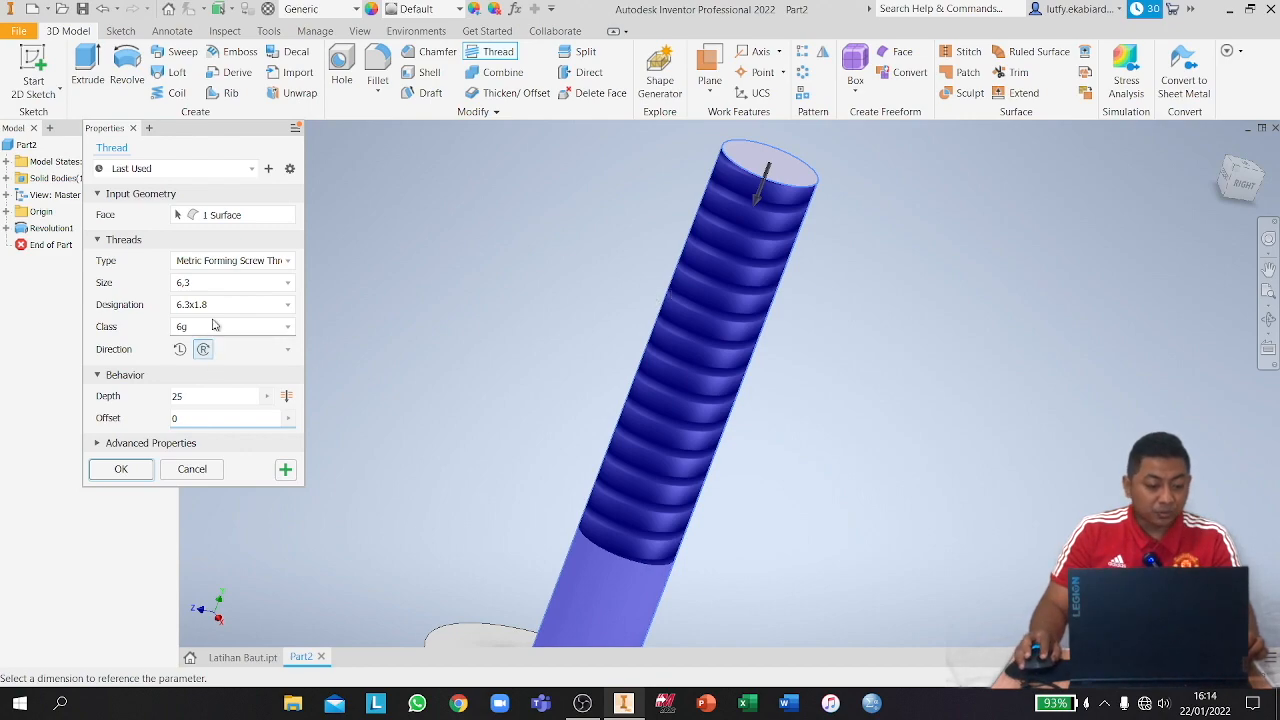
left_click(250, 261)
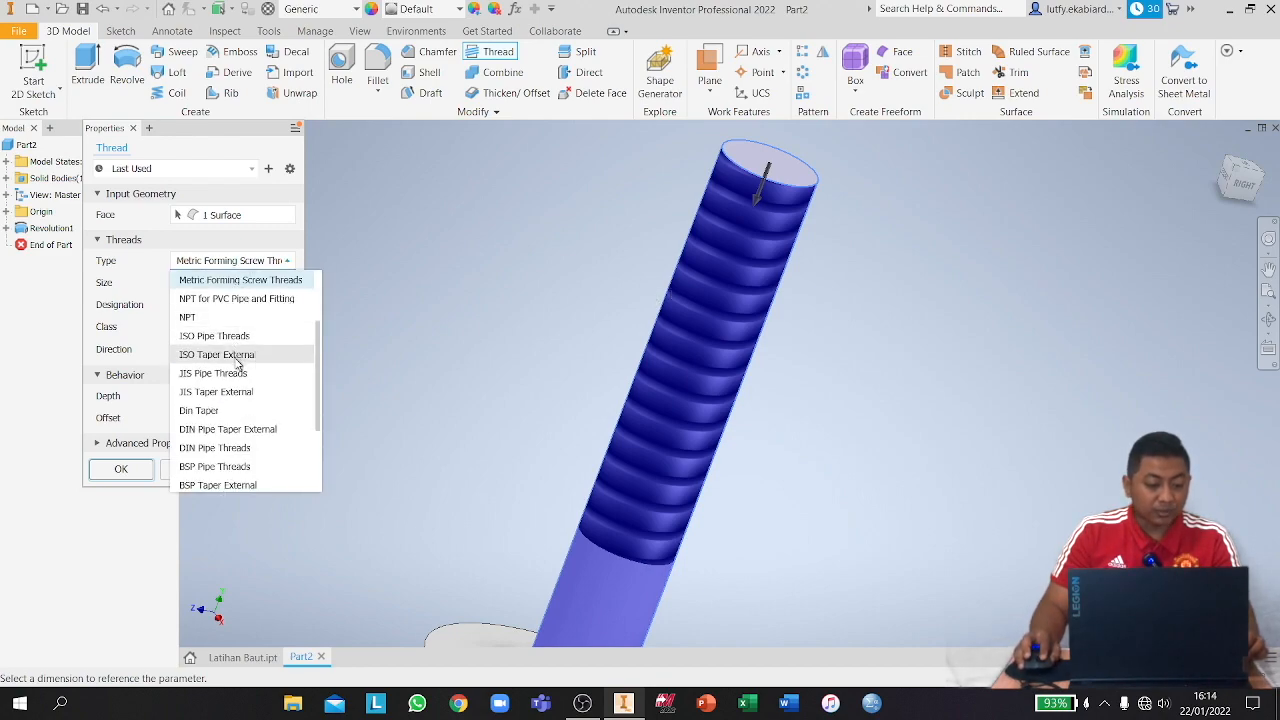
left_click(238, 355)
Set the thread type on the bolt's shank to ISO Metric profile.
left_click(229, 260)
scroll(248, 350, "up", 3)
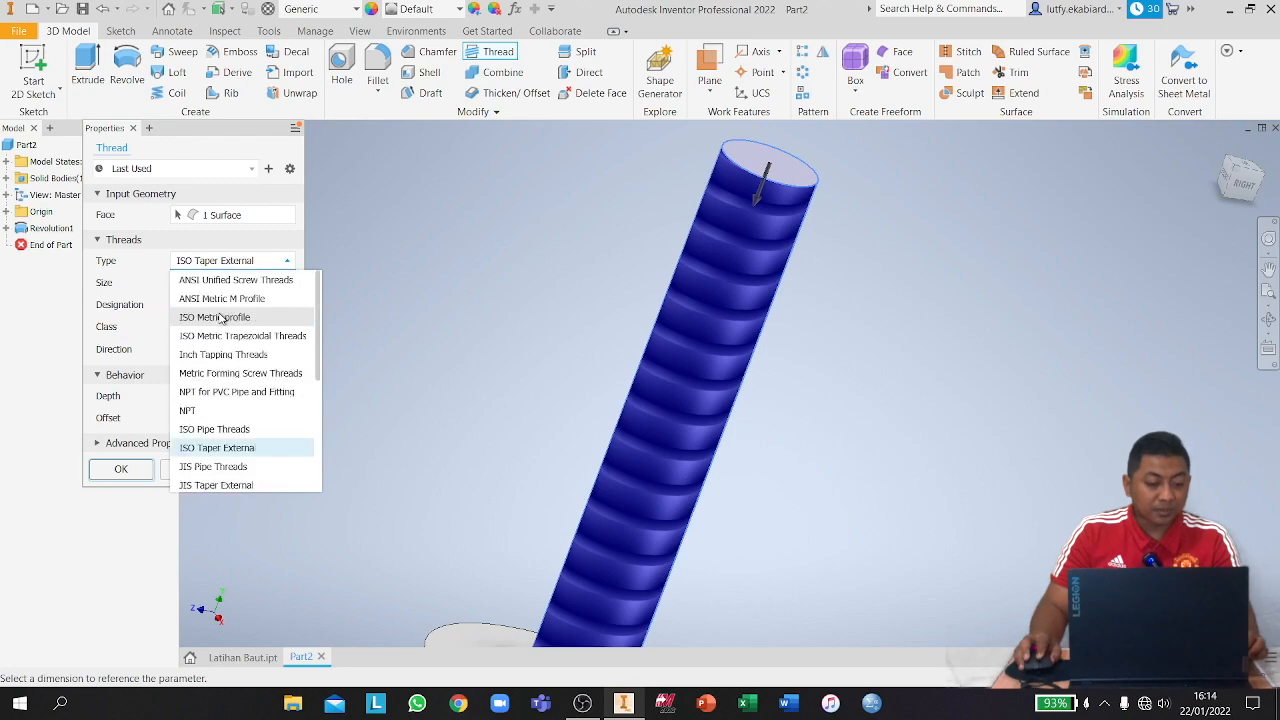
left_click(275, 320)
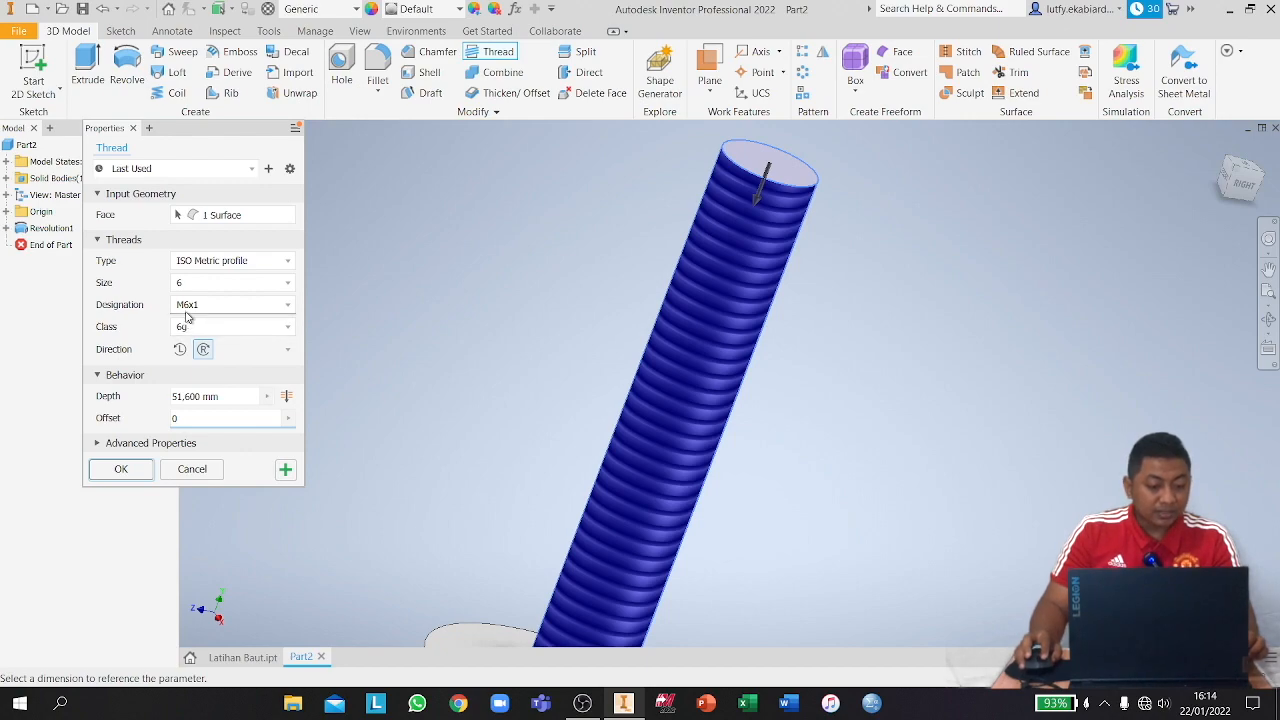
Try the M6x0.8 and M6x0.5 thread designations and return the designation to M6x1.
left_click(237, 310)
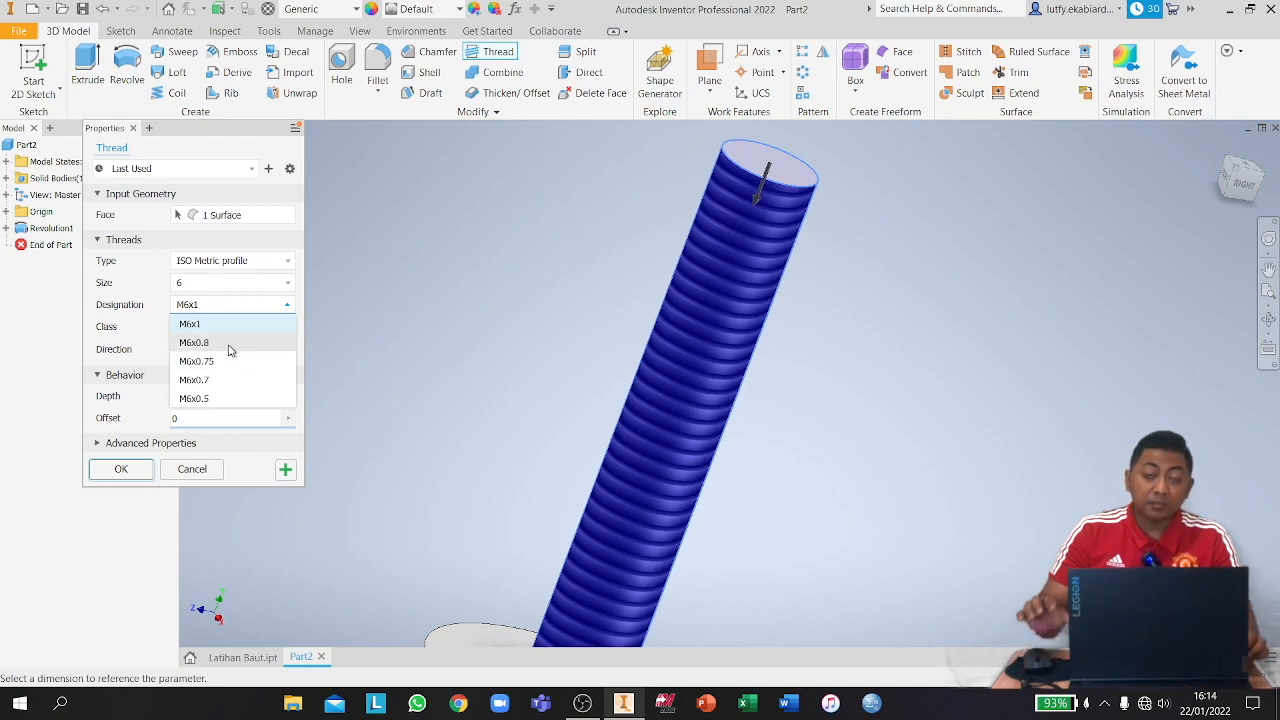
left_click(229, 343)
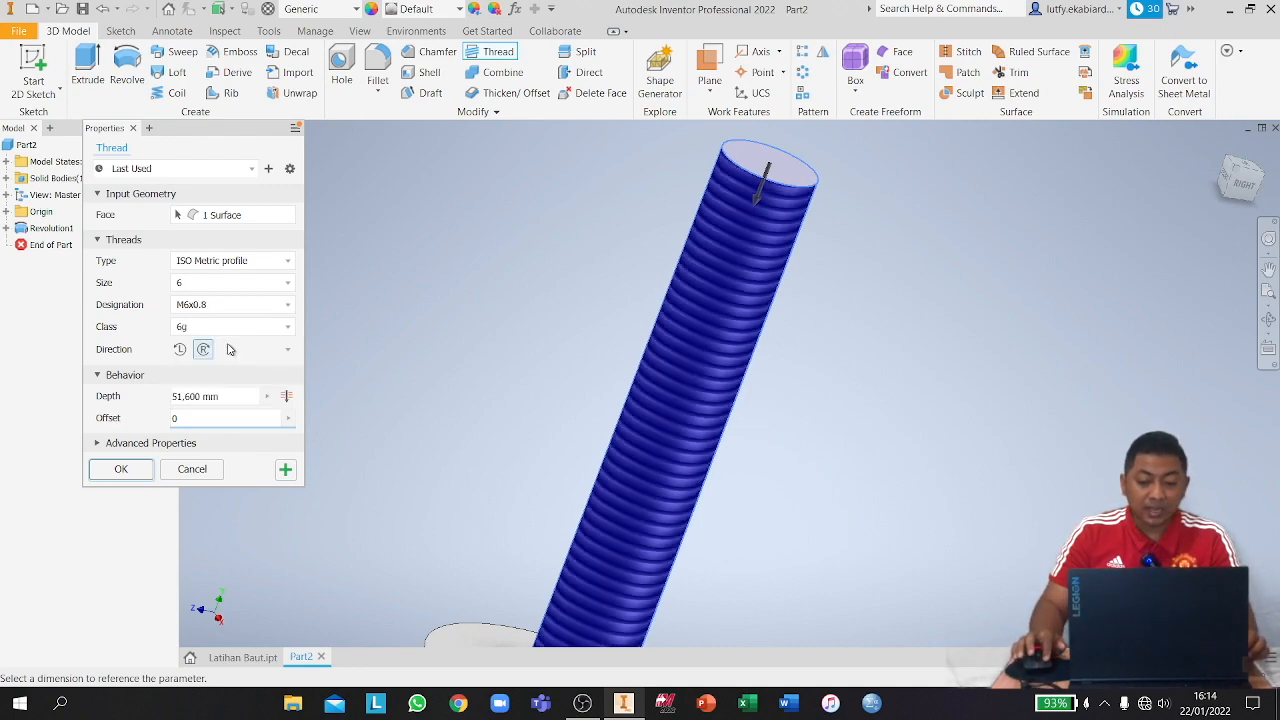
left_click(230, 306)
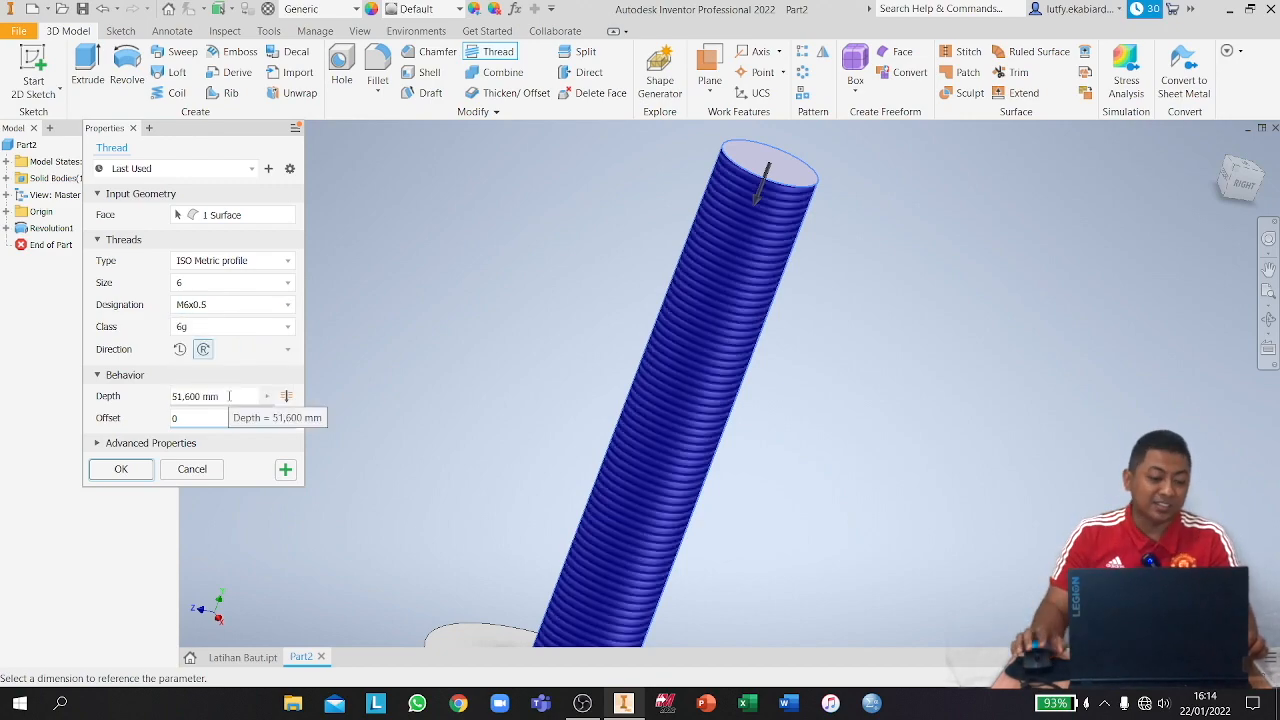
left_click(229, 305)
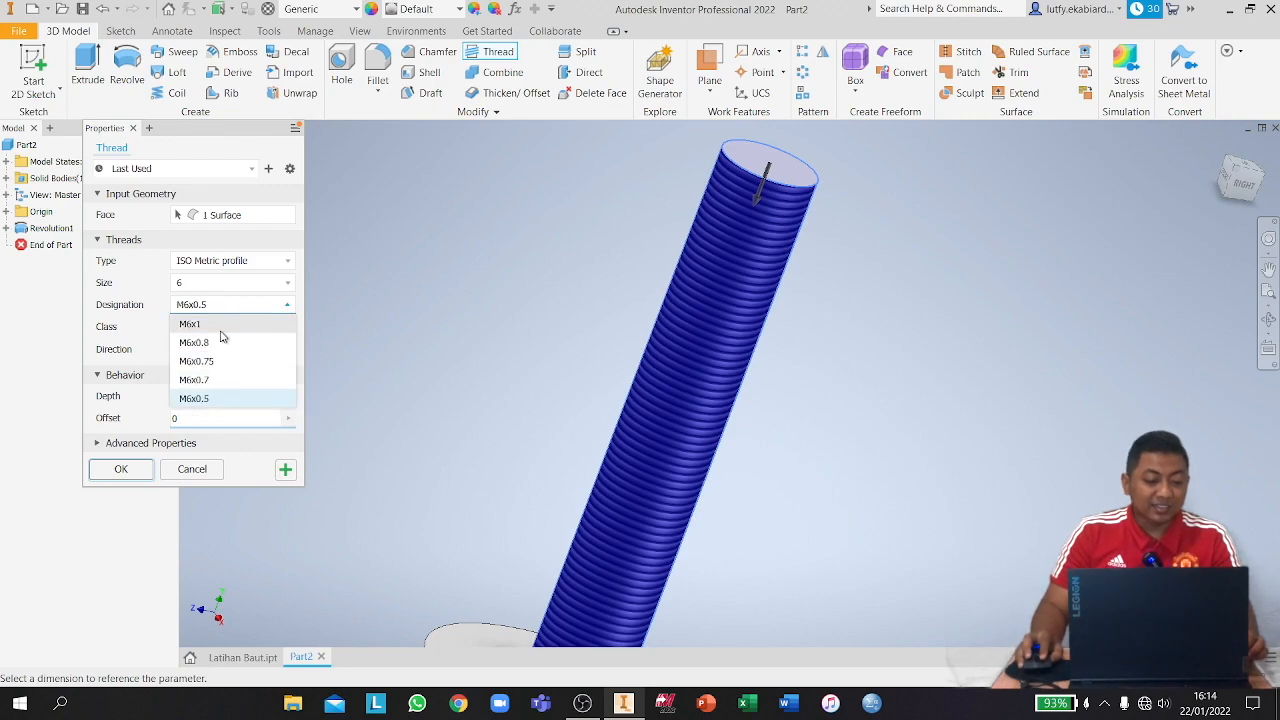
left_click(222, 326)
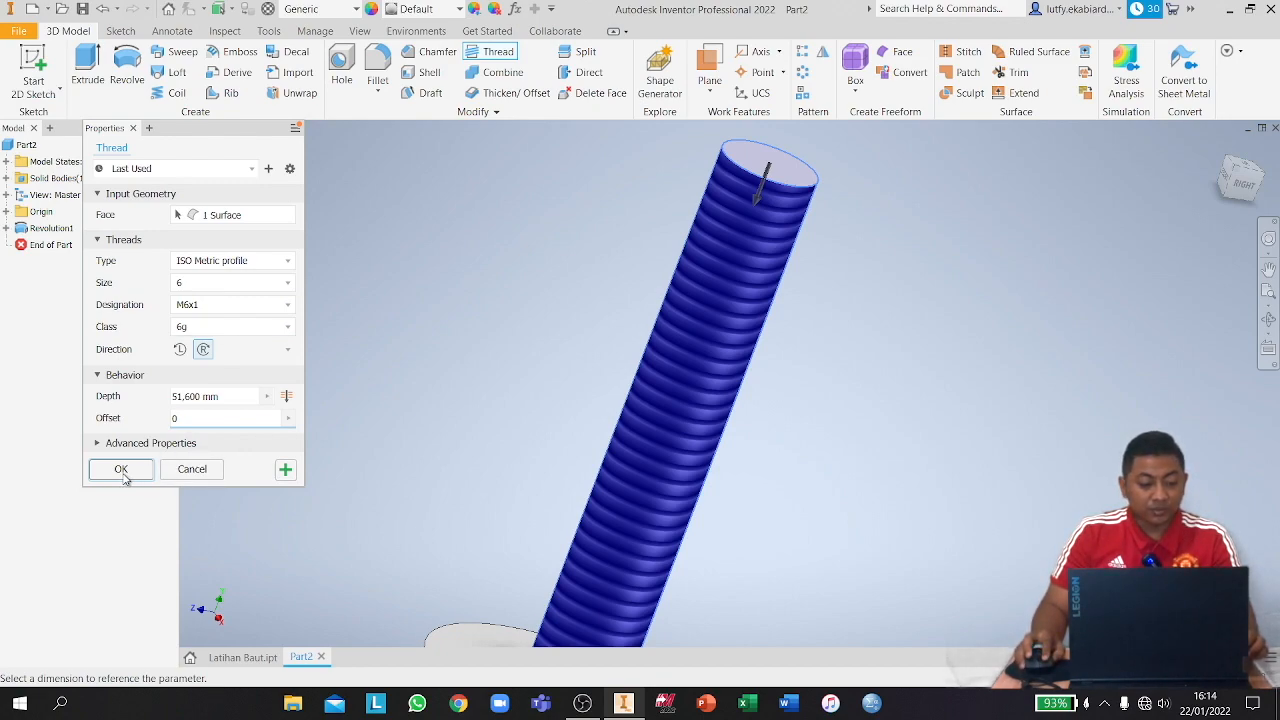
Set the thread depth to 25 mm and create the thread on the shank.
scroll(485, 480, "down", 2)
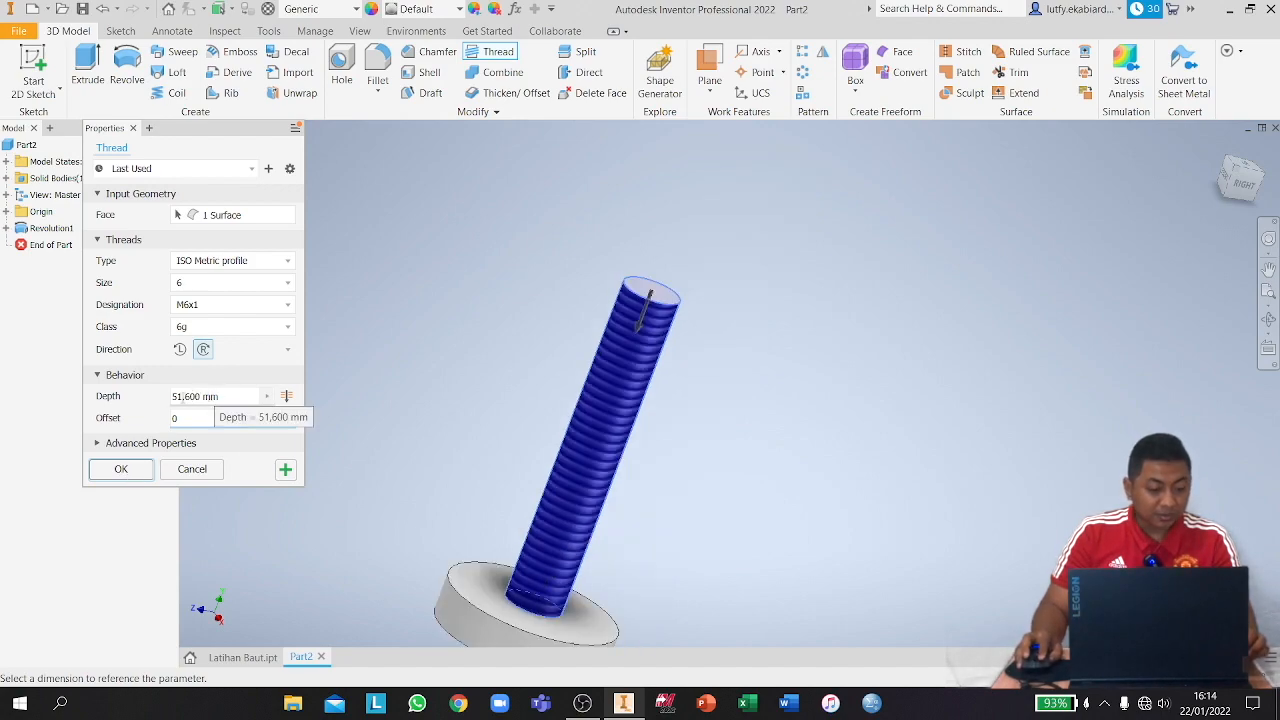
left_click(203, 399)
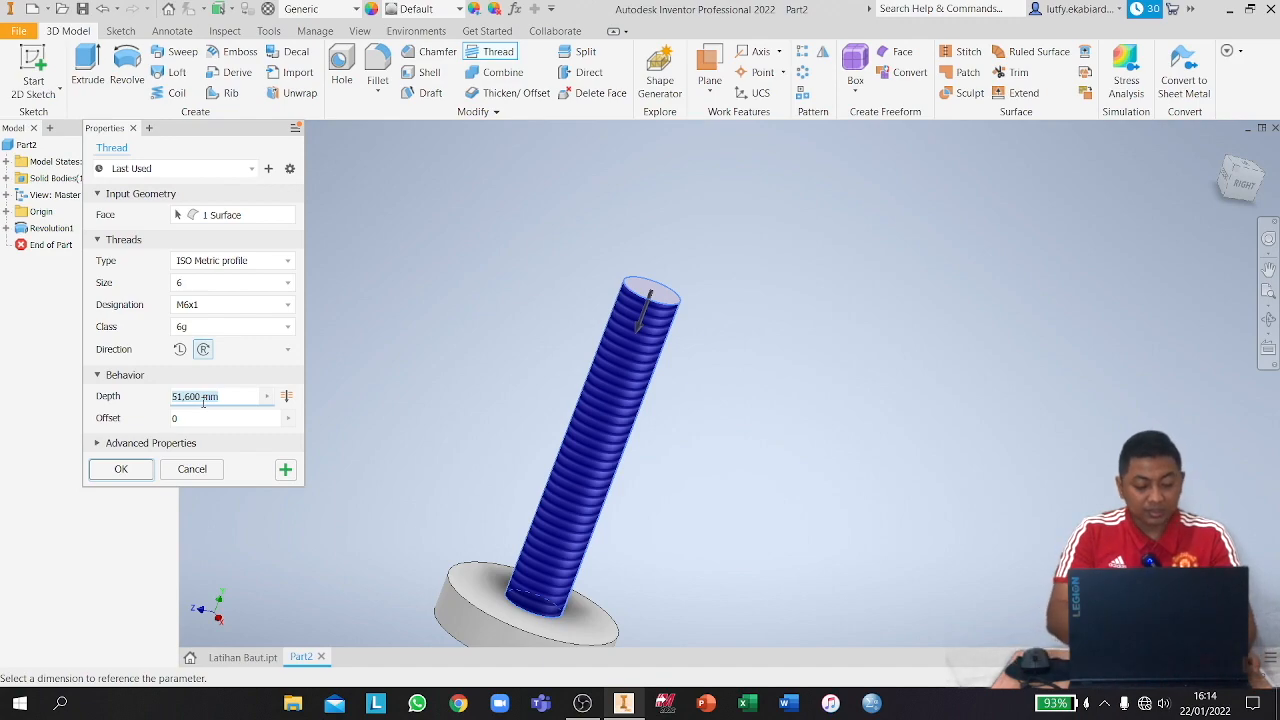
type("25")
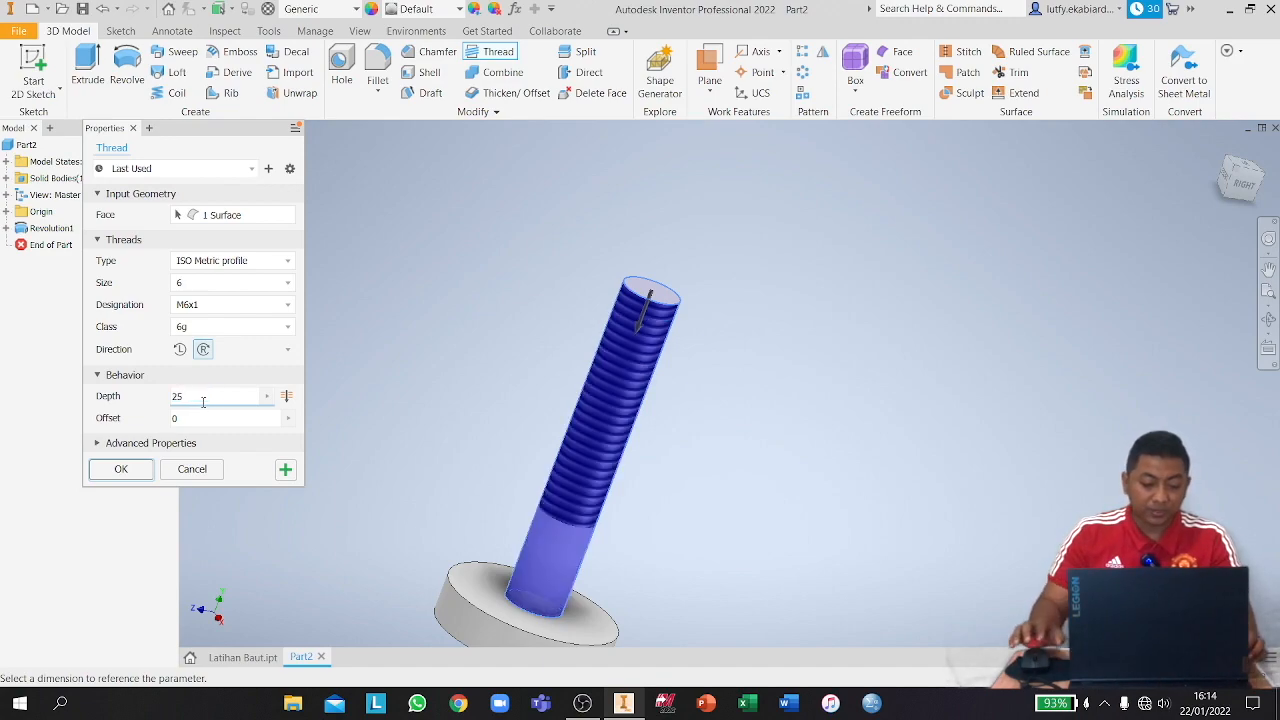
left_click(122, 469)
Chamfer the circular edge at the threaded end of the shank with a distance of 0.5 mm.
middle_click_drag(686, 500, 703, 415, "shift")
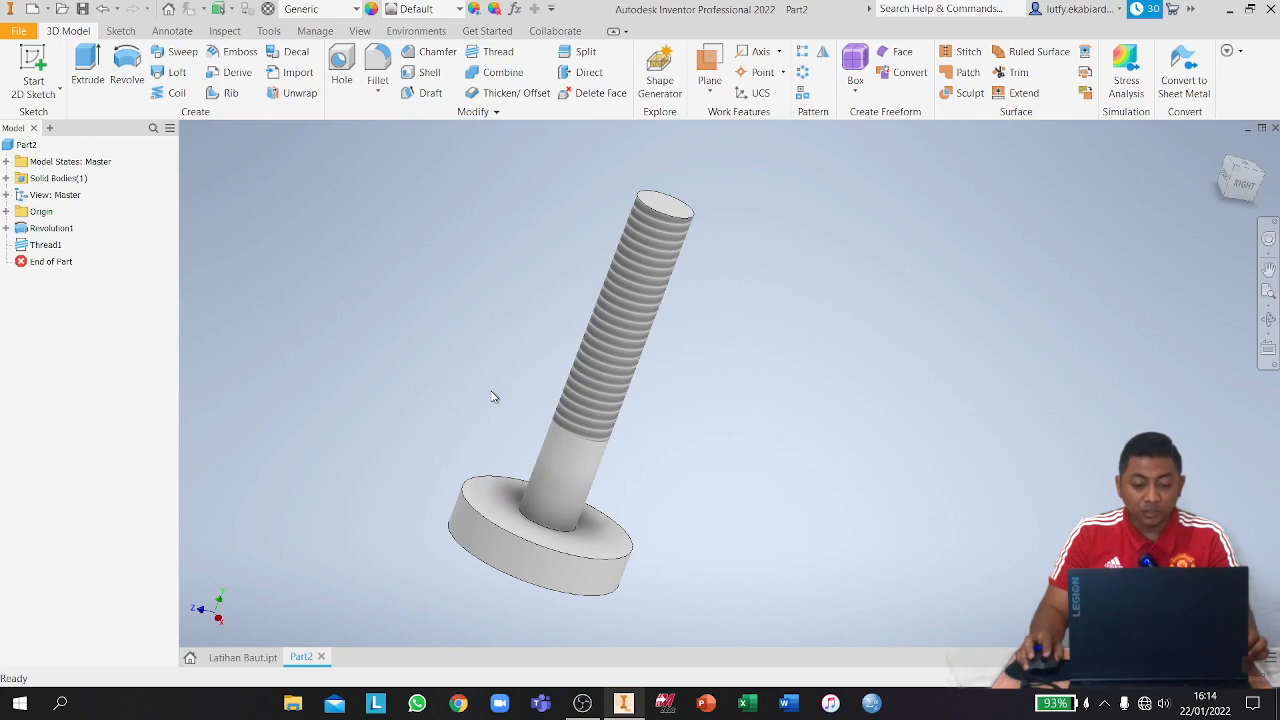
left_click(432, 52)
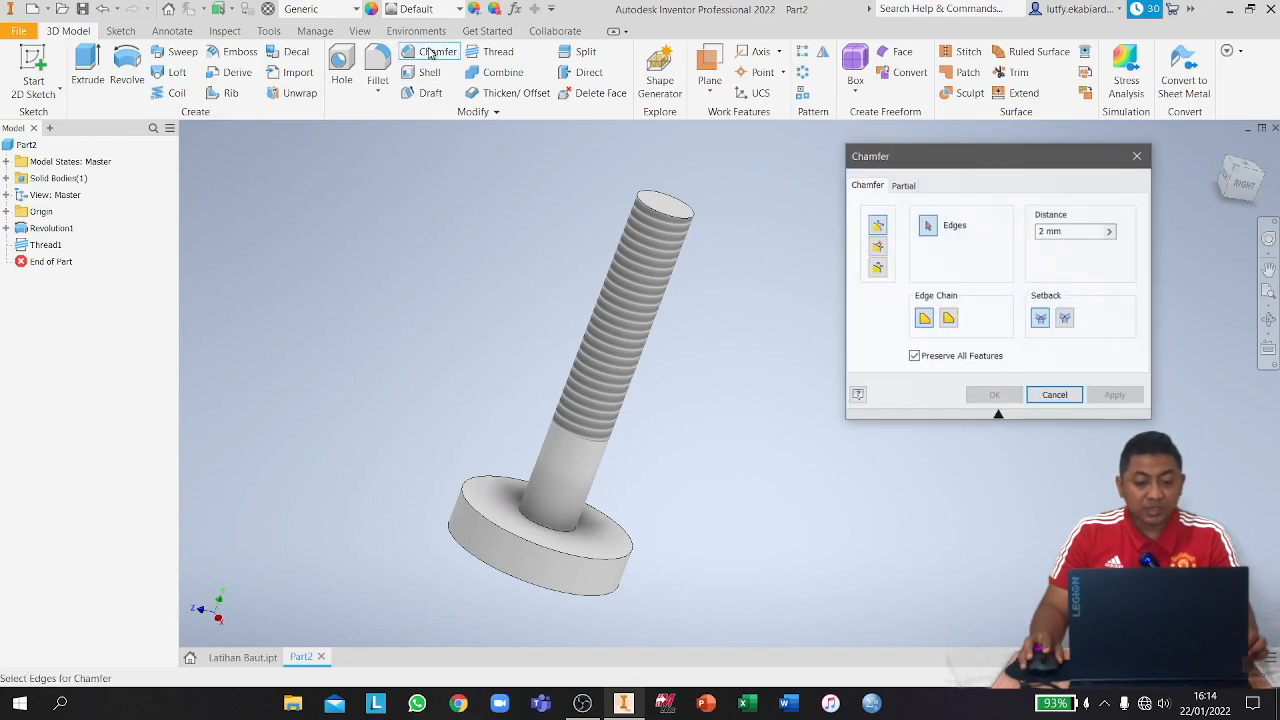
left_click(663, 218)
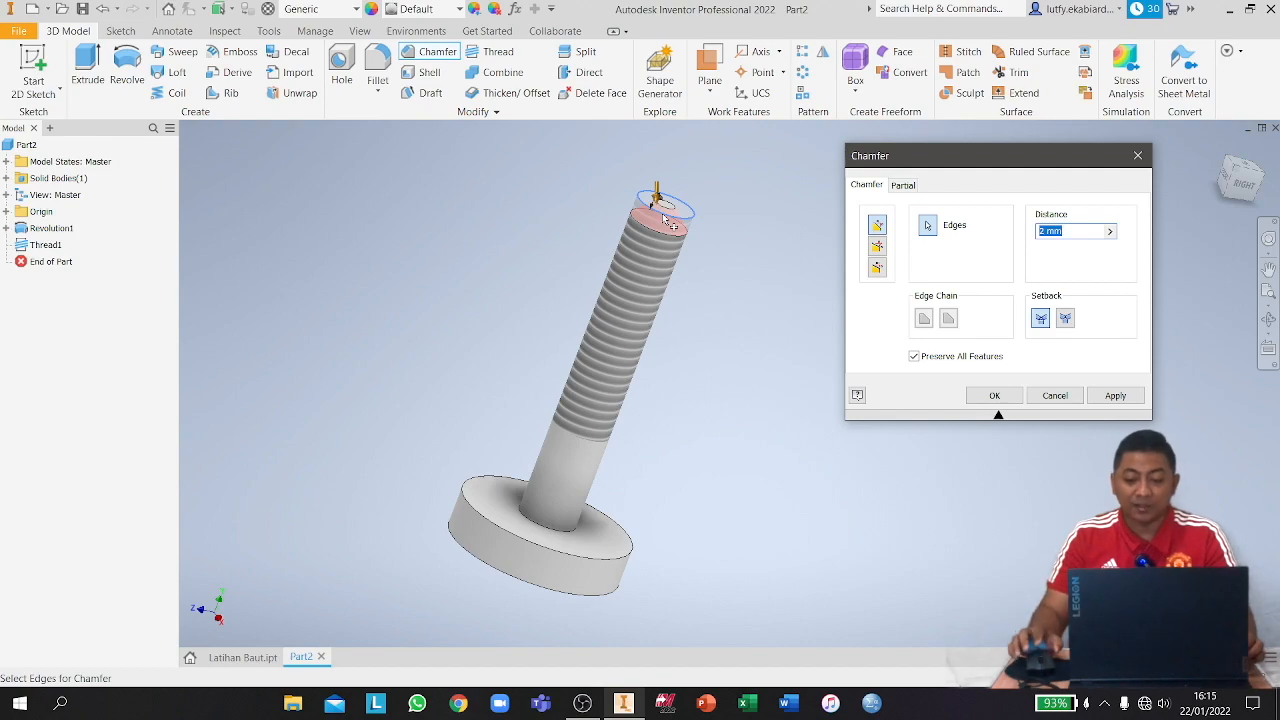
left_click(1045, 233)
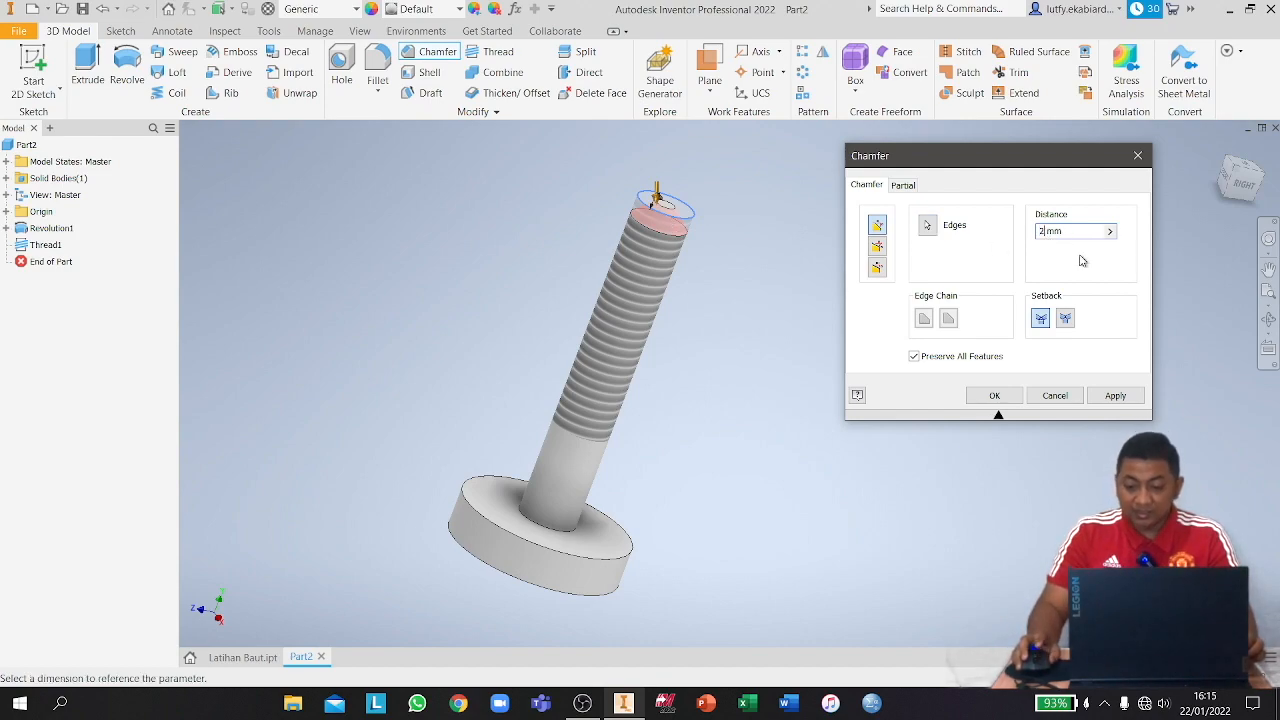
key("BackSpace")
type("6,")
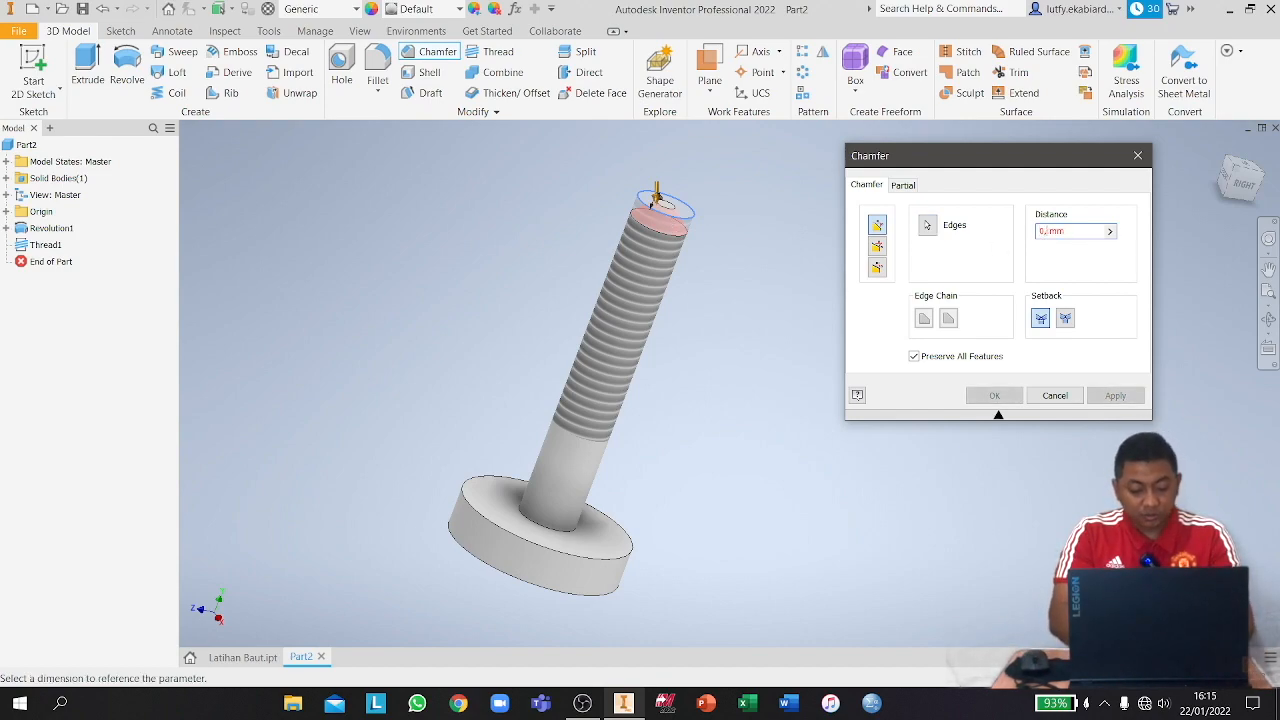
type("5")
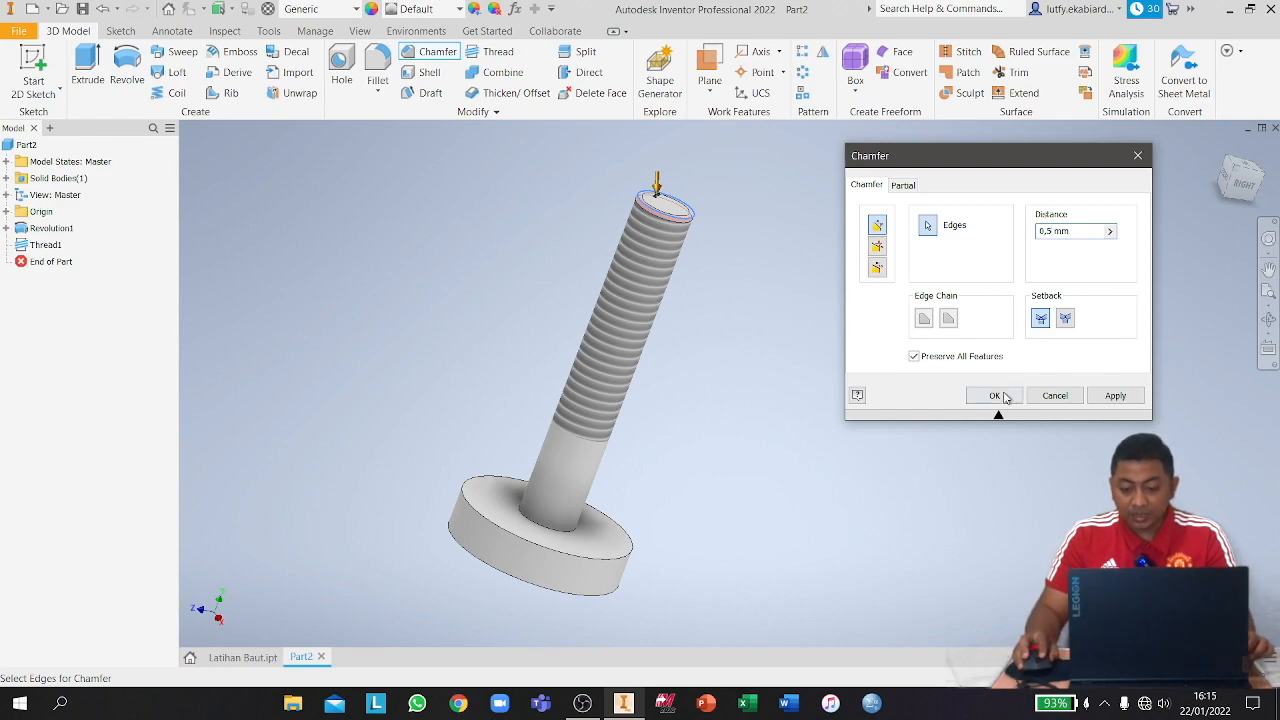
left_click(1002, 398)
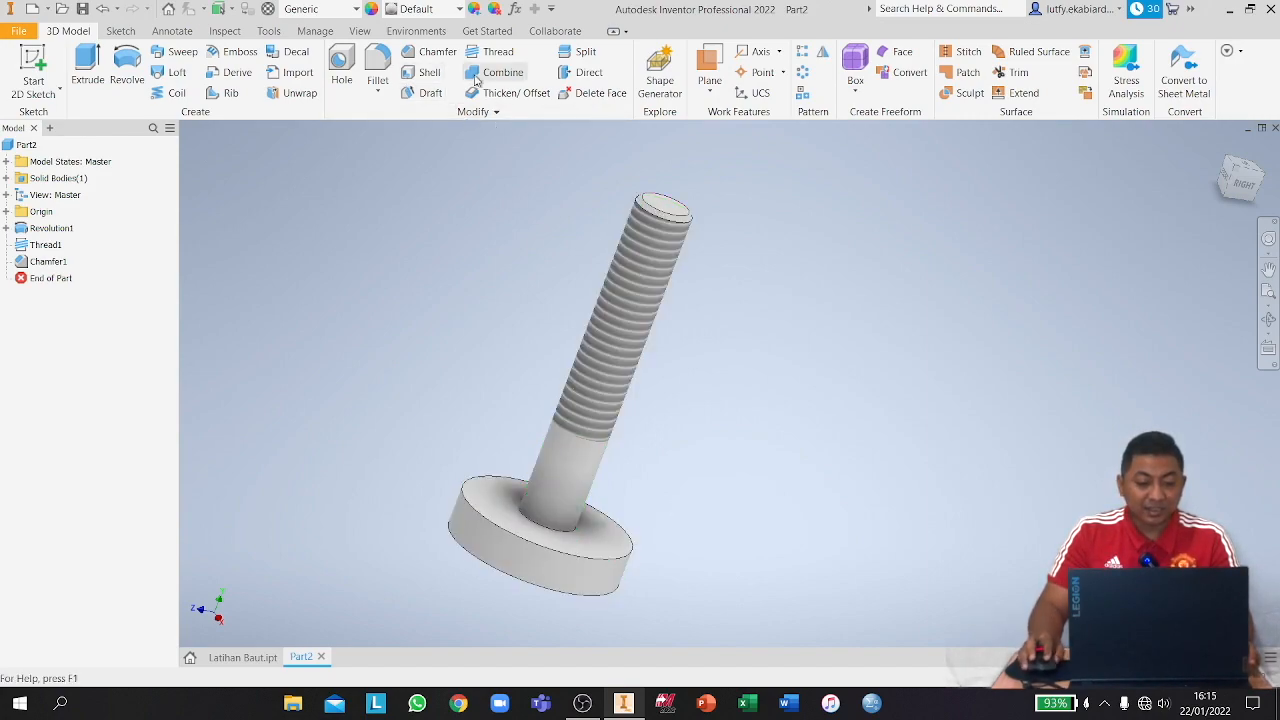
Chamfer both outer circular edges of the bolt head with a distance of 0.7 mm.
left_click(430, 53)
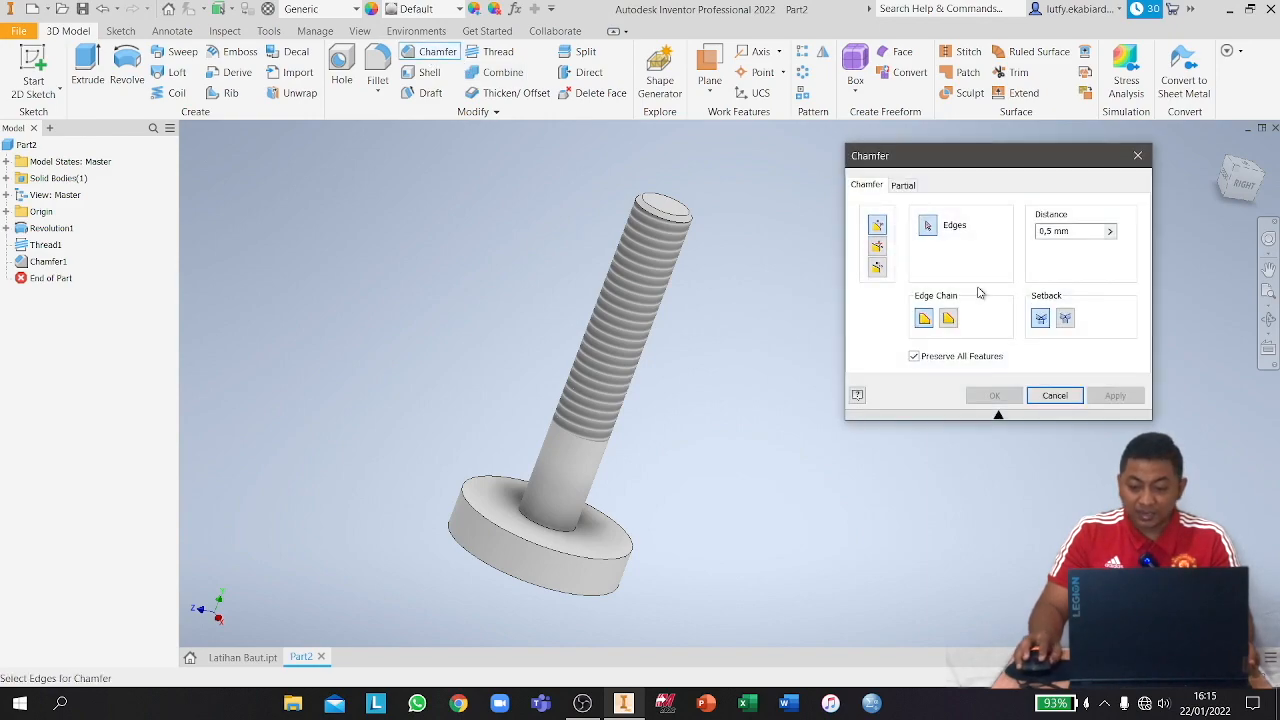
left_click(559, 558)
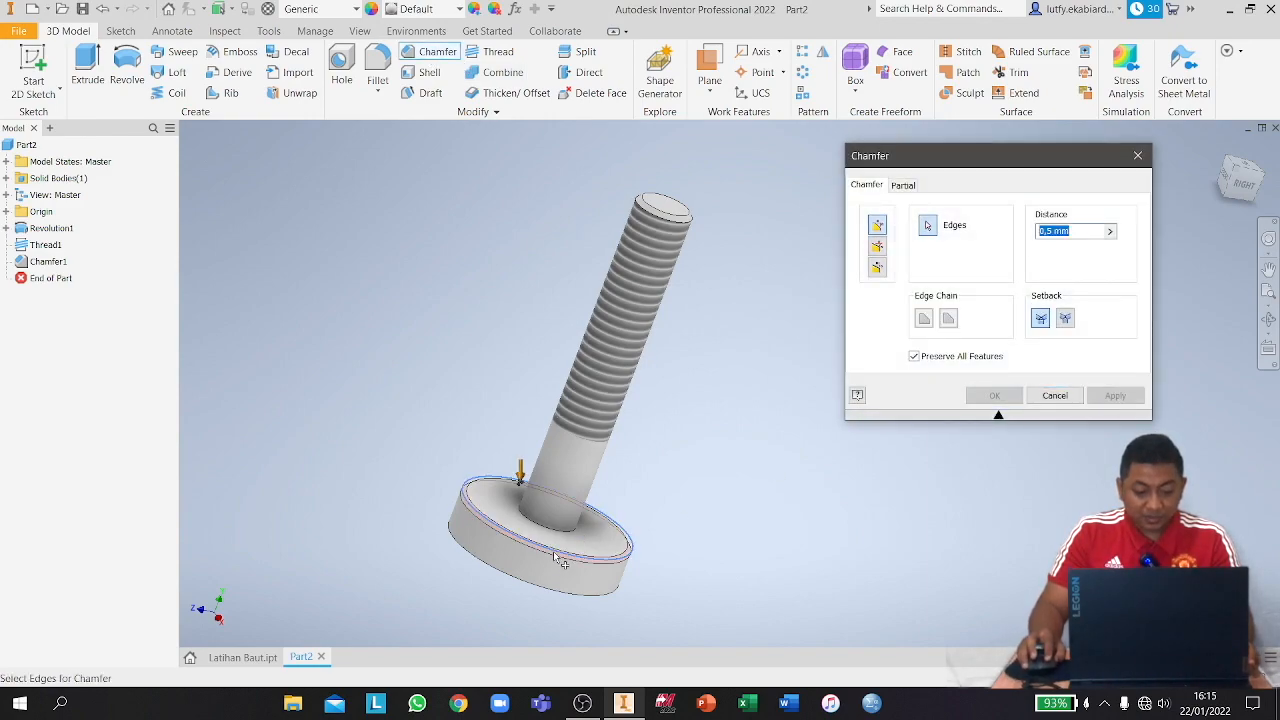
left_click(544, 595)
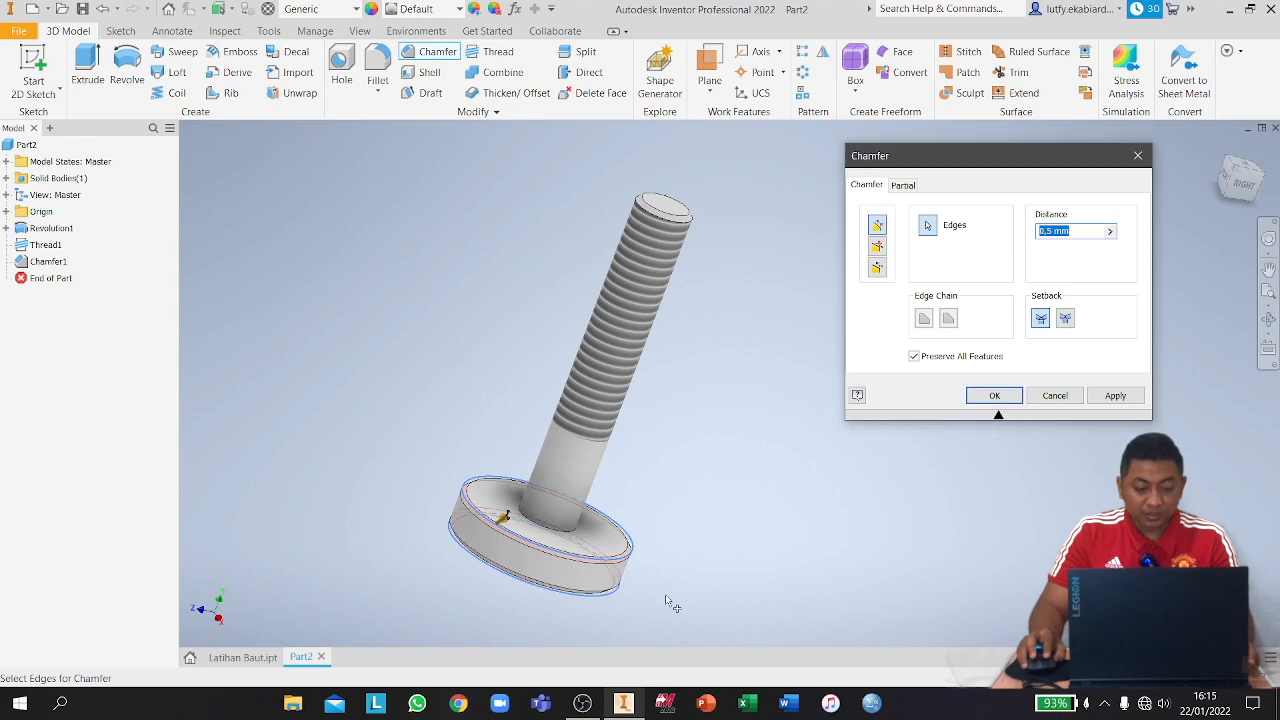
middle_click_drag(577, 557, 610, 540, "shift")
left_click(1048, 231)
key("BackSpace")
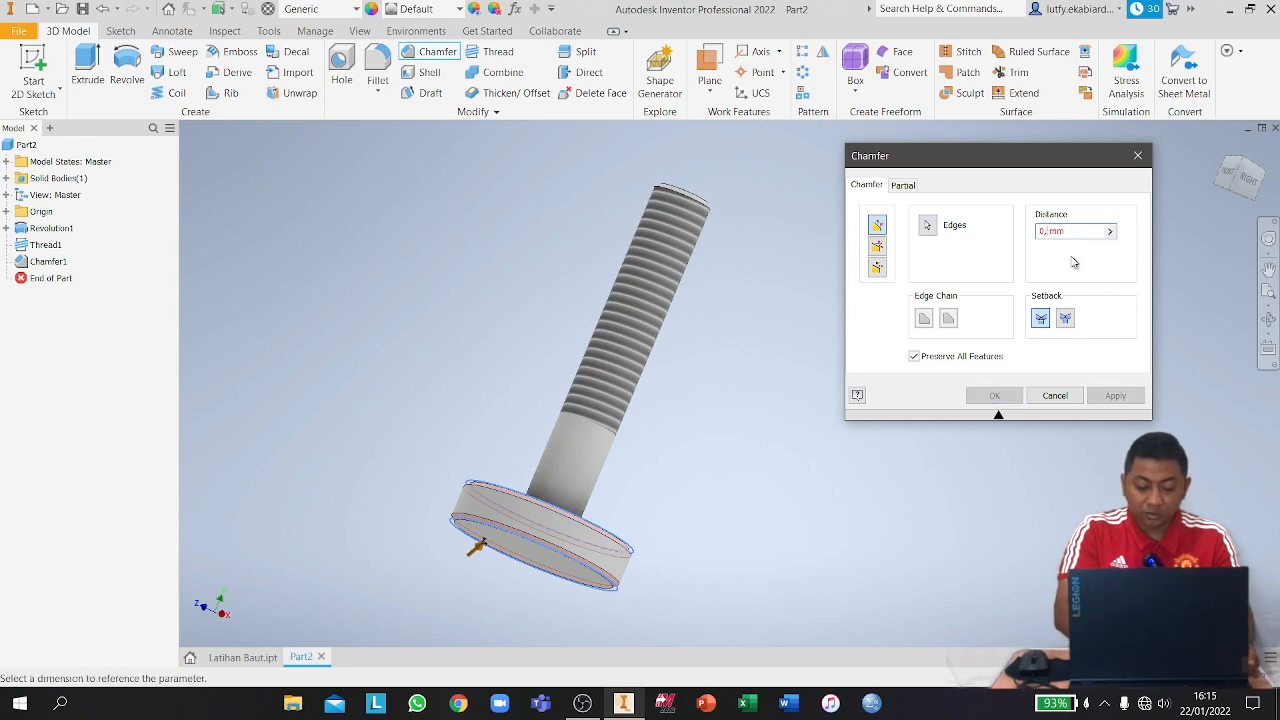
type("7")
key("Return")
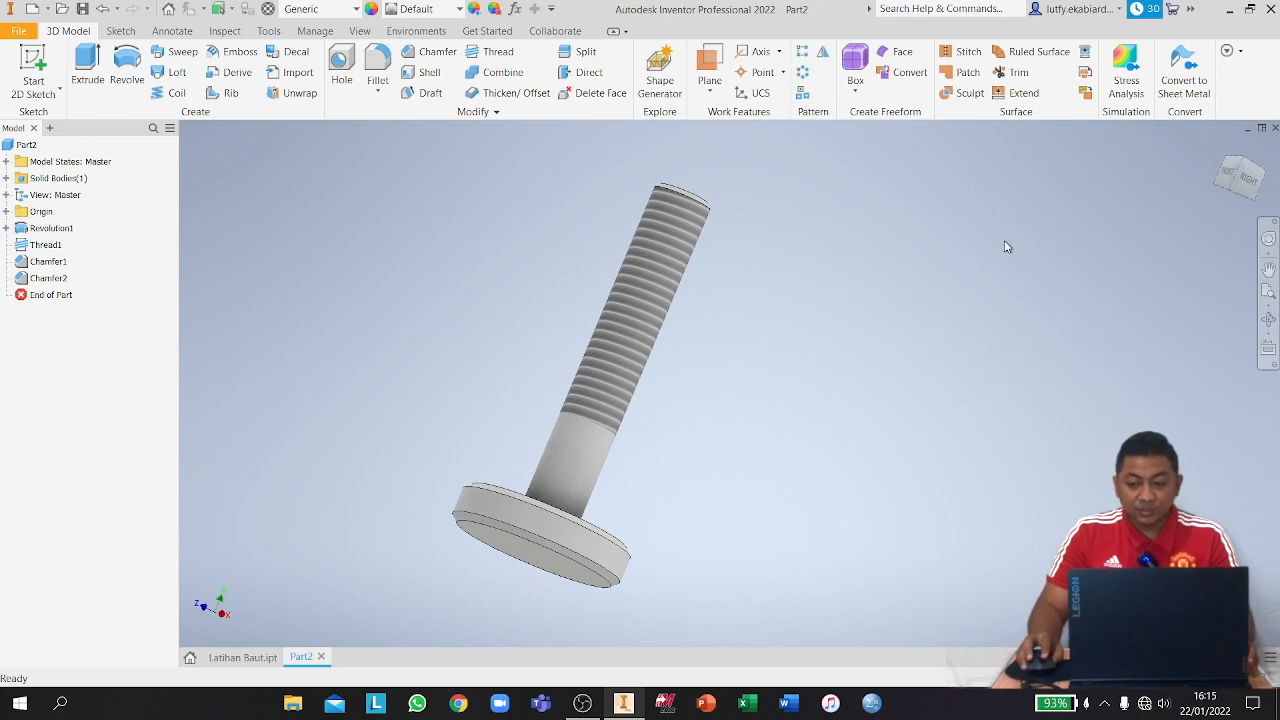
Start a 2D sketch on the flat outer face of the bolt head, opposite the shank.
left_click(1229, 174)
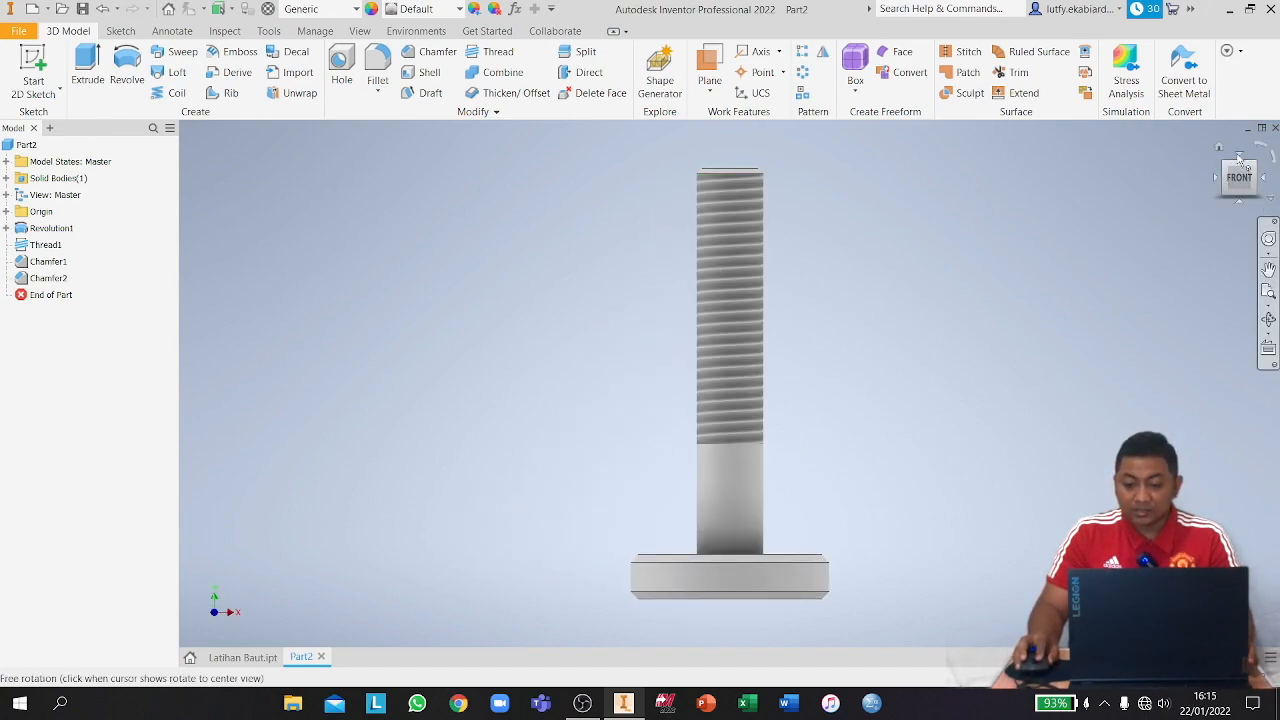
left_click(1239, 164)
left_click(1239, 163)
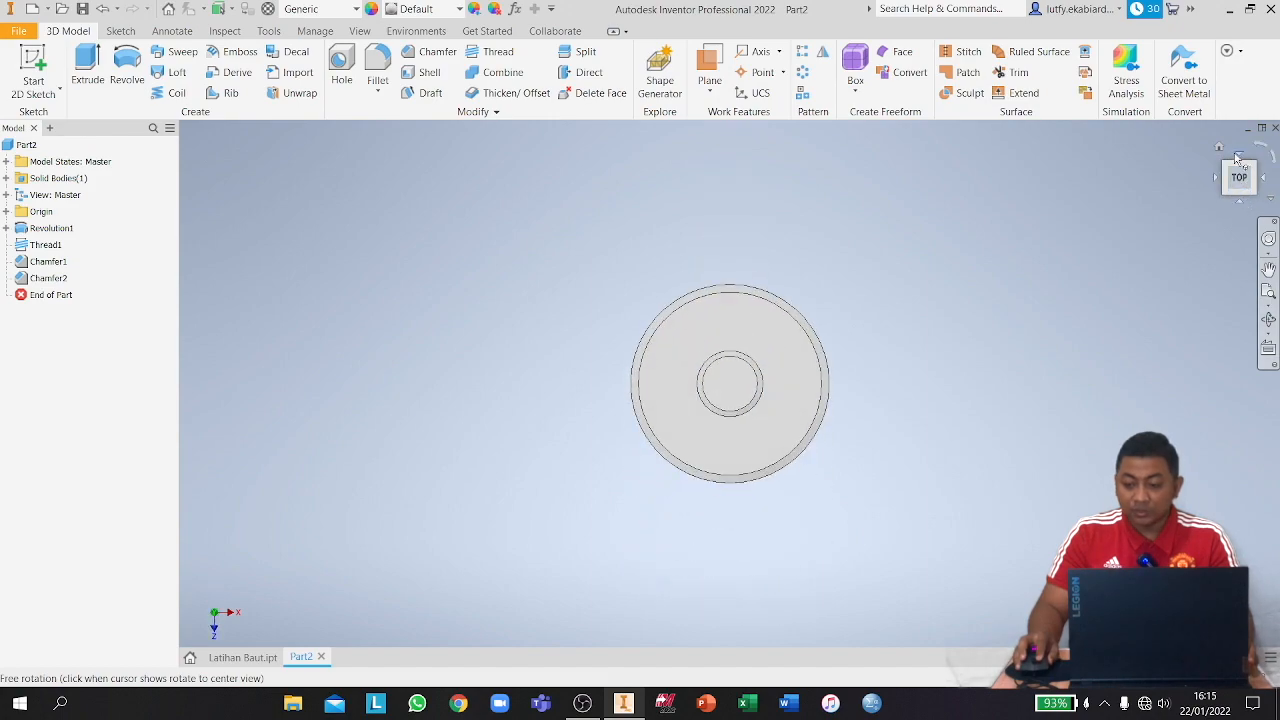
left_click(1239, 161)
left_click(1239, 160)
left_click(1239, 158)
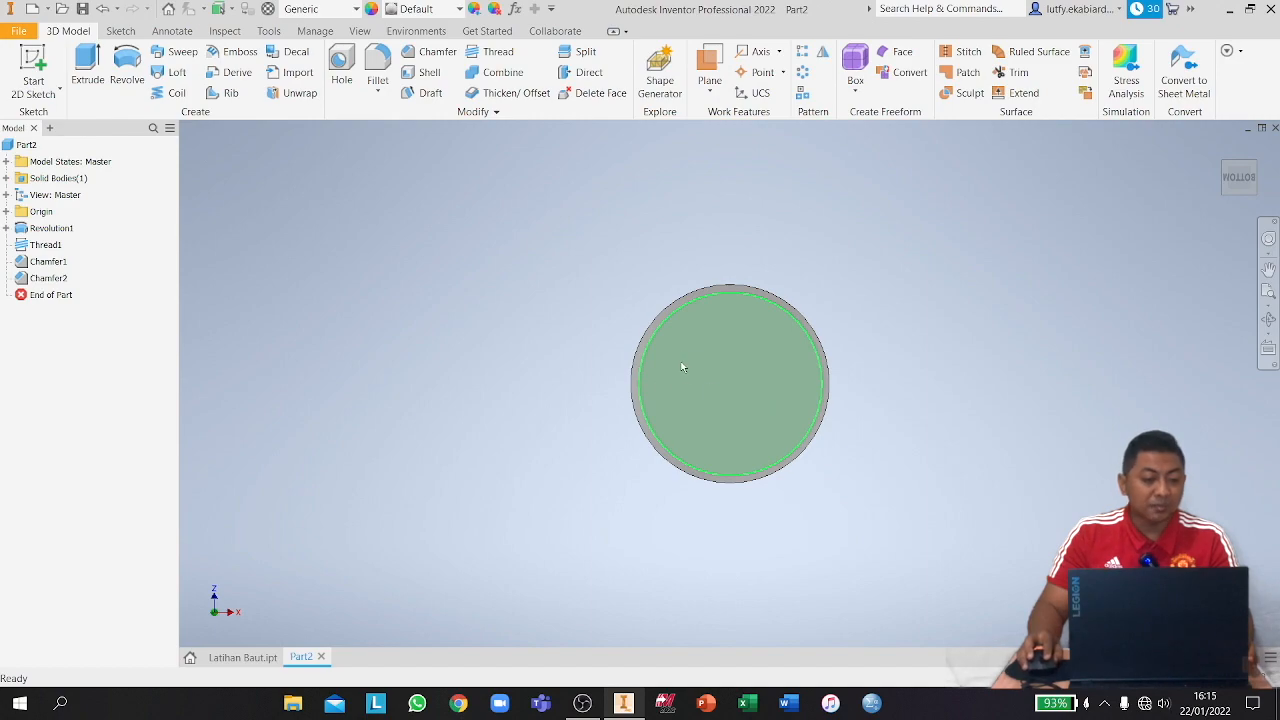
left_click(38, 92)
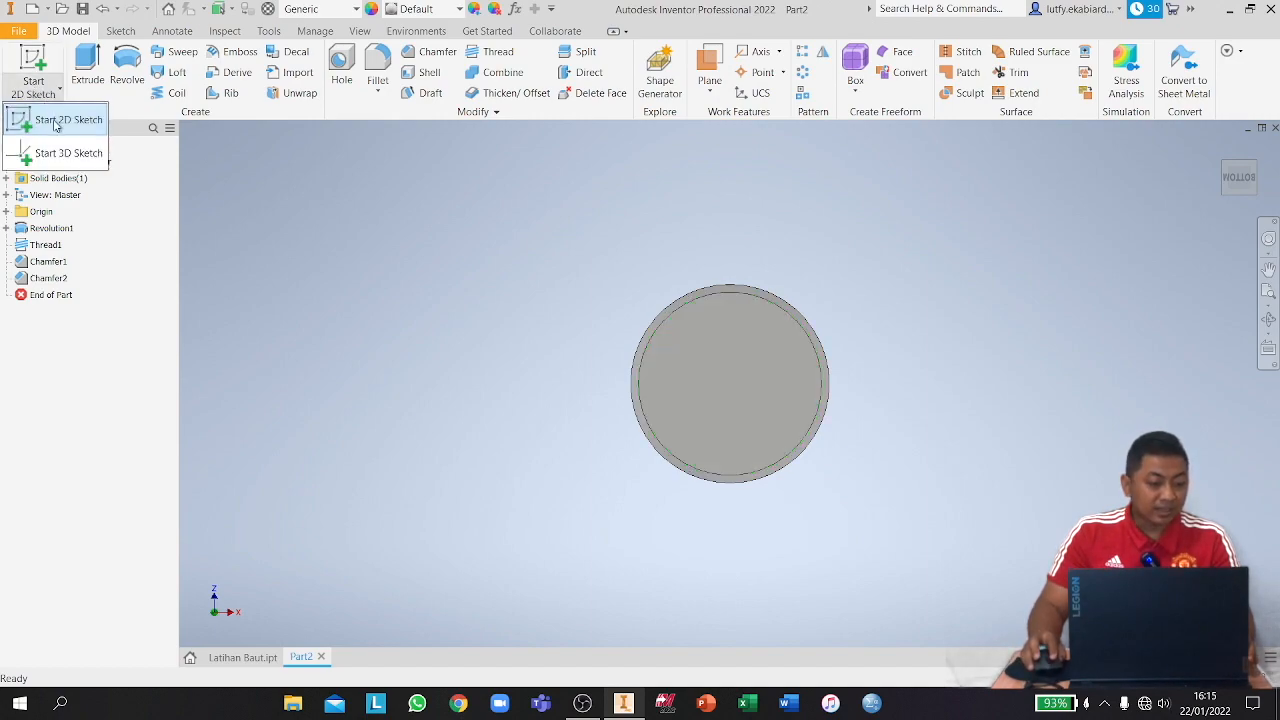
left_click(60, 120)
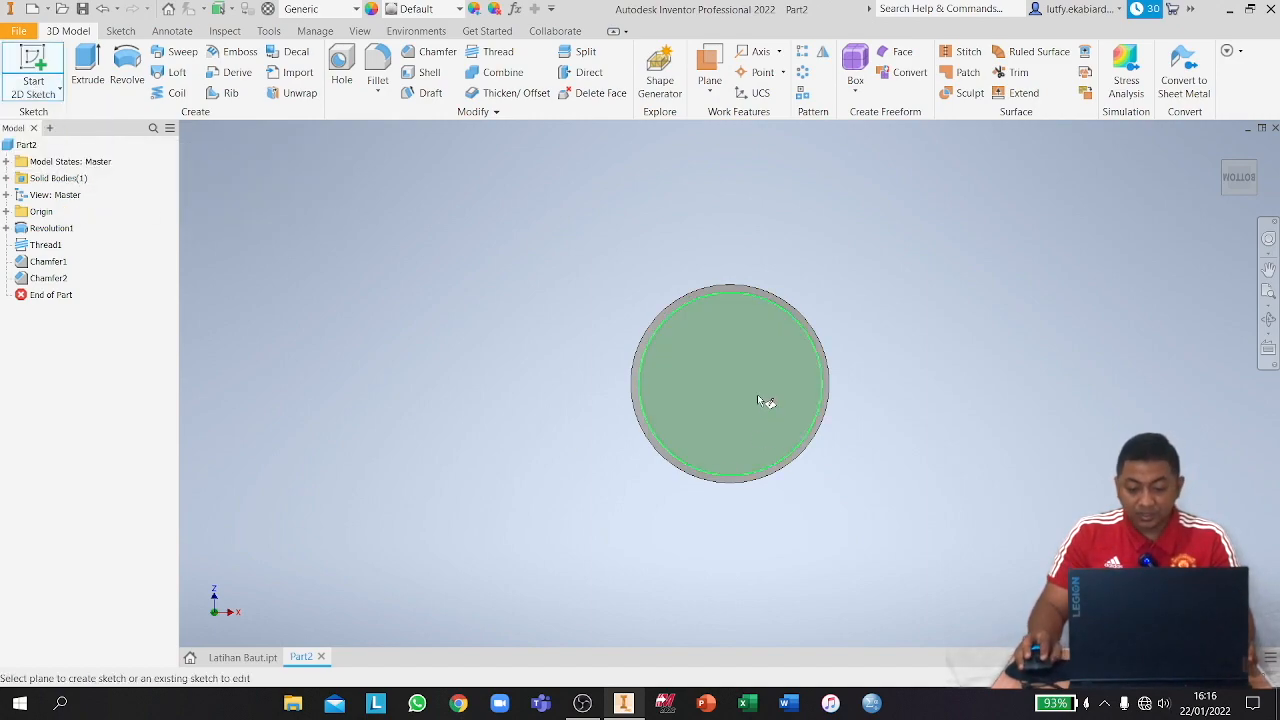
left_click(729, 380)
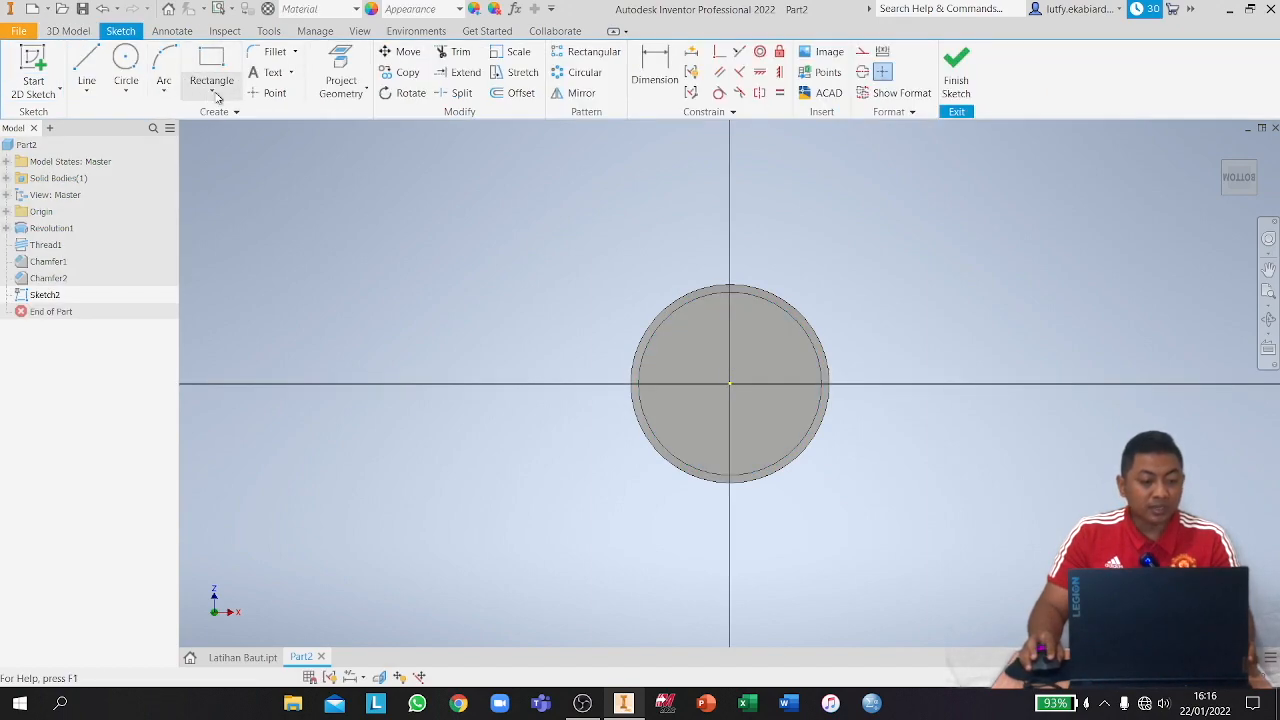
Draw an inscribed six-sided polygon centred on the origin with a vertex on the head's outer circle, and finish the sketch.
left_click(209, 94)
left_click(257, 436)
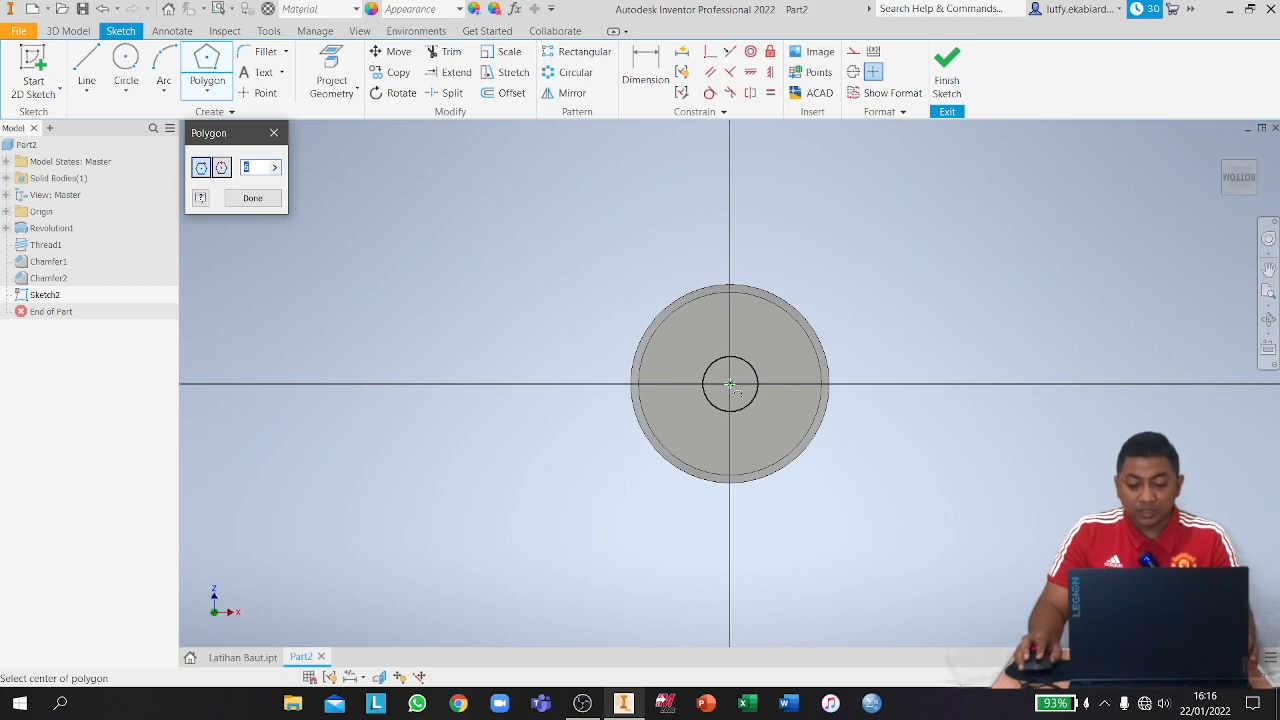
scroll(731, 387, "up", 4)
scroll(731, 387, "down", 2)
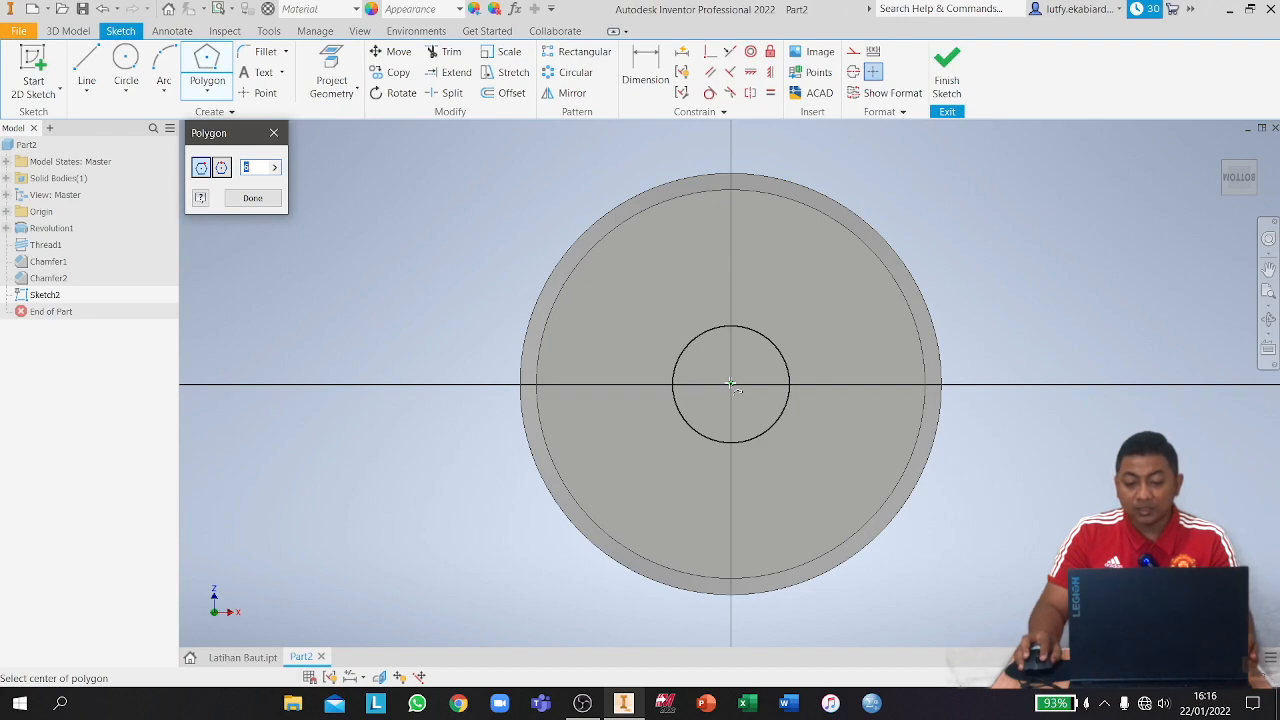
left_click(731, 385)
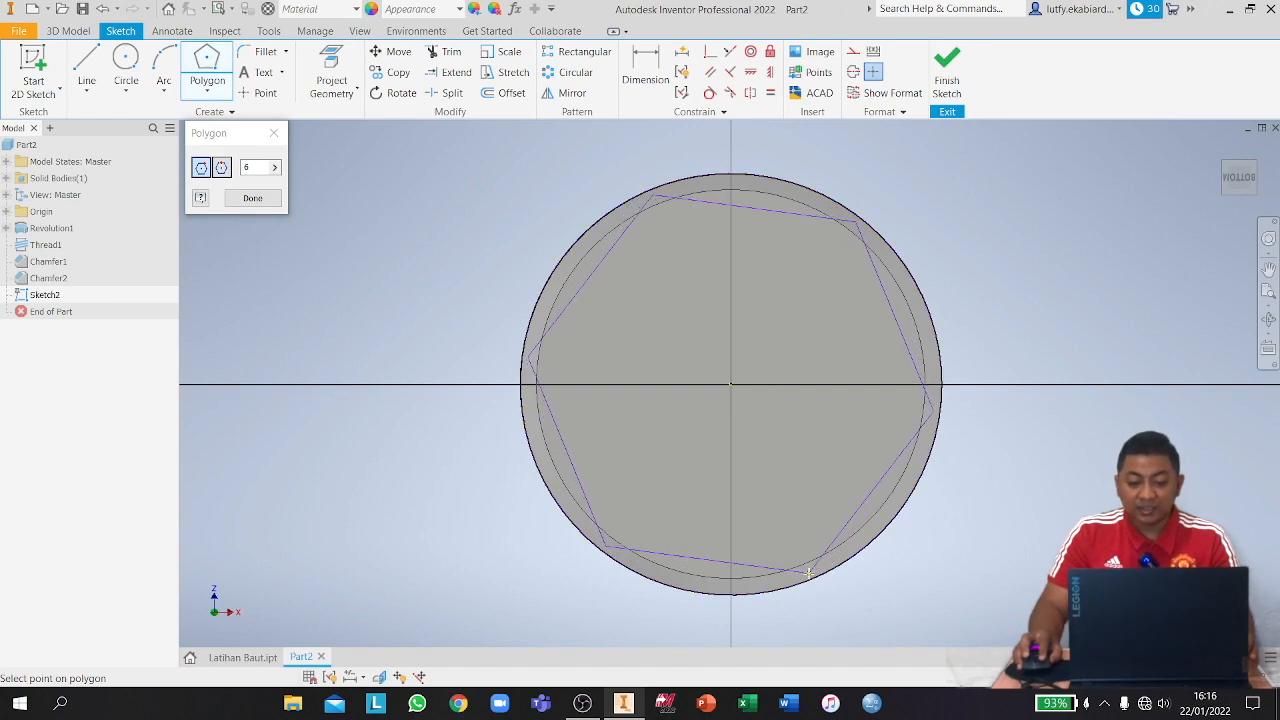
left_click(736, 591)
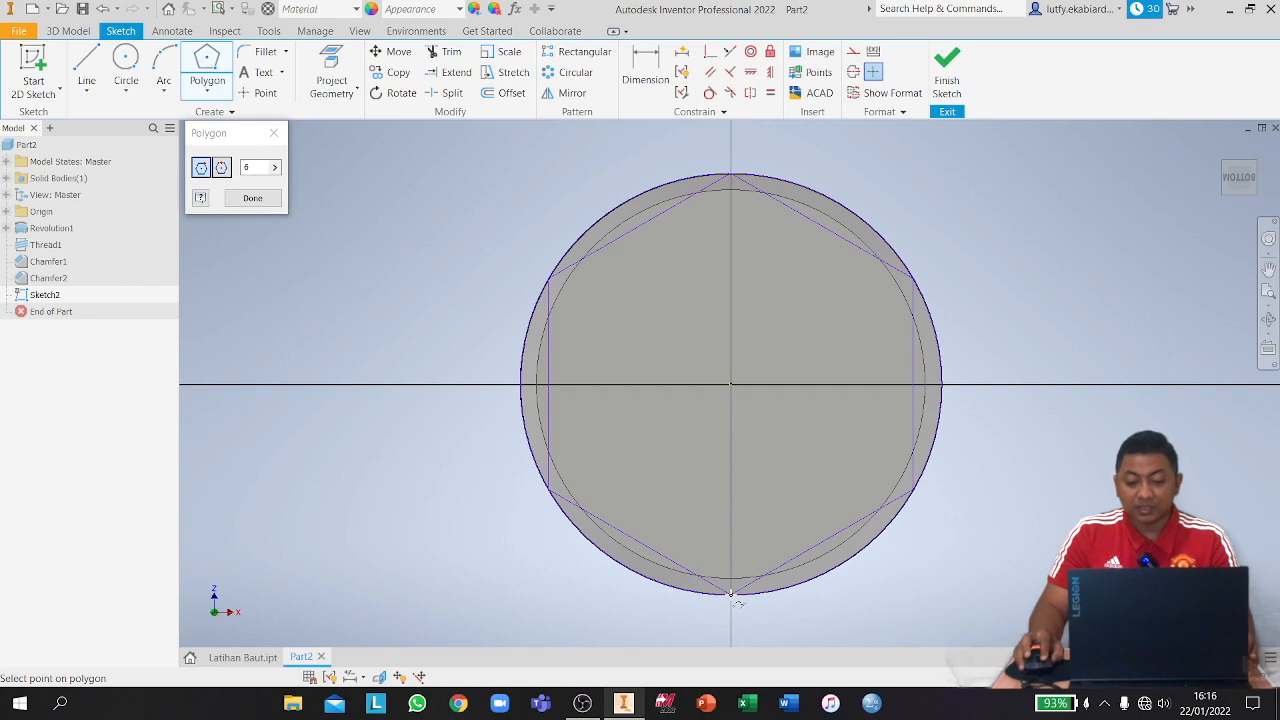
left_click(732, 592)
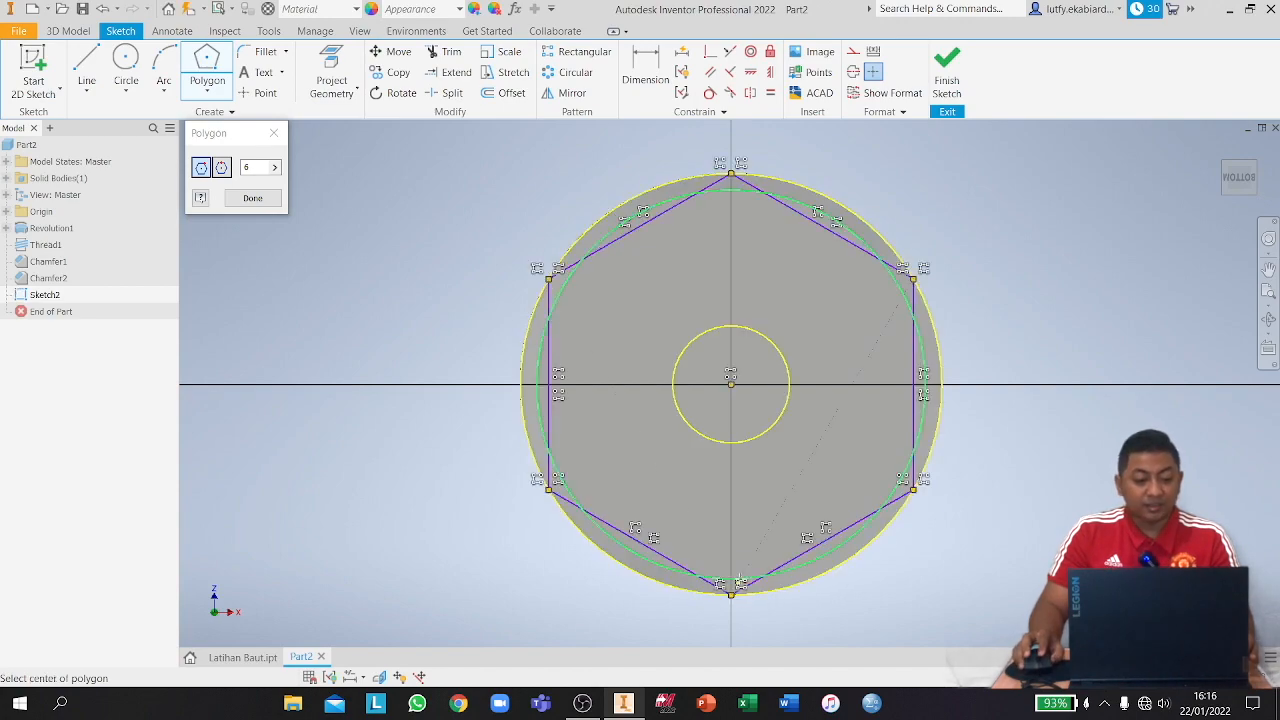
left_click(254, 198)
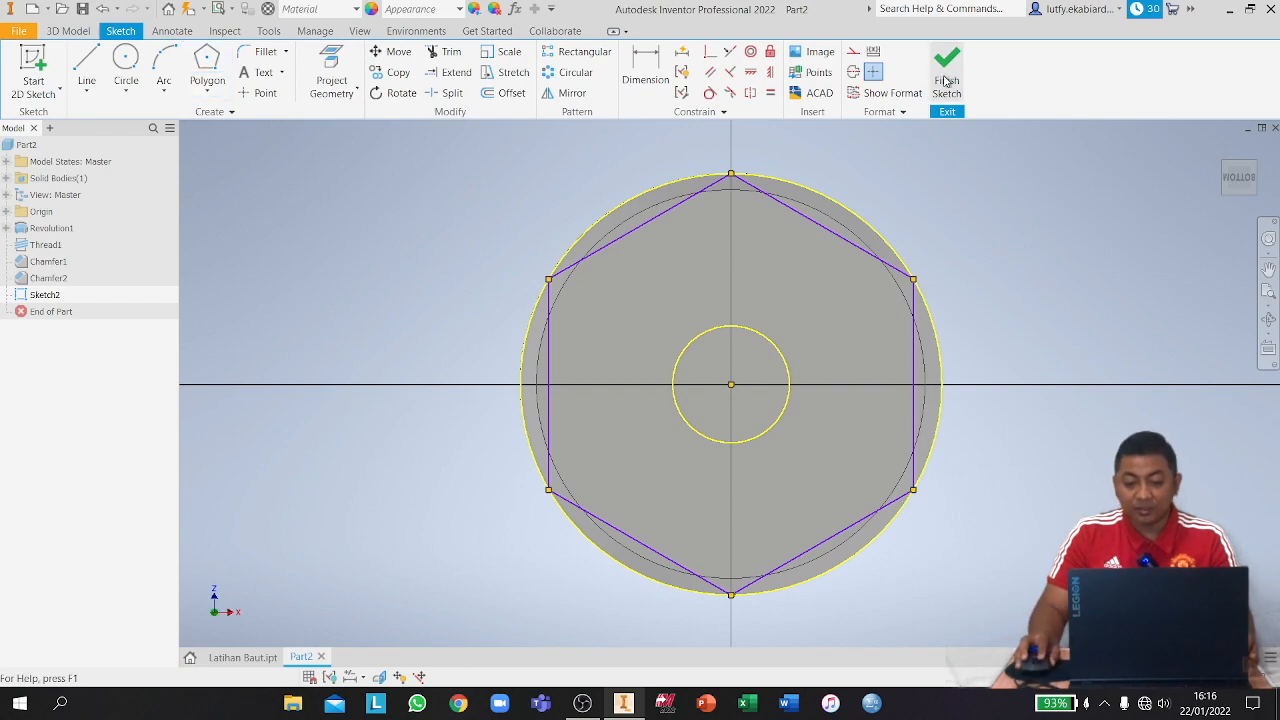
left_click(946, 82)
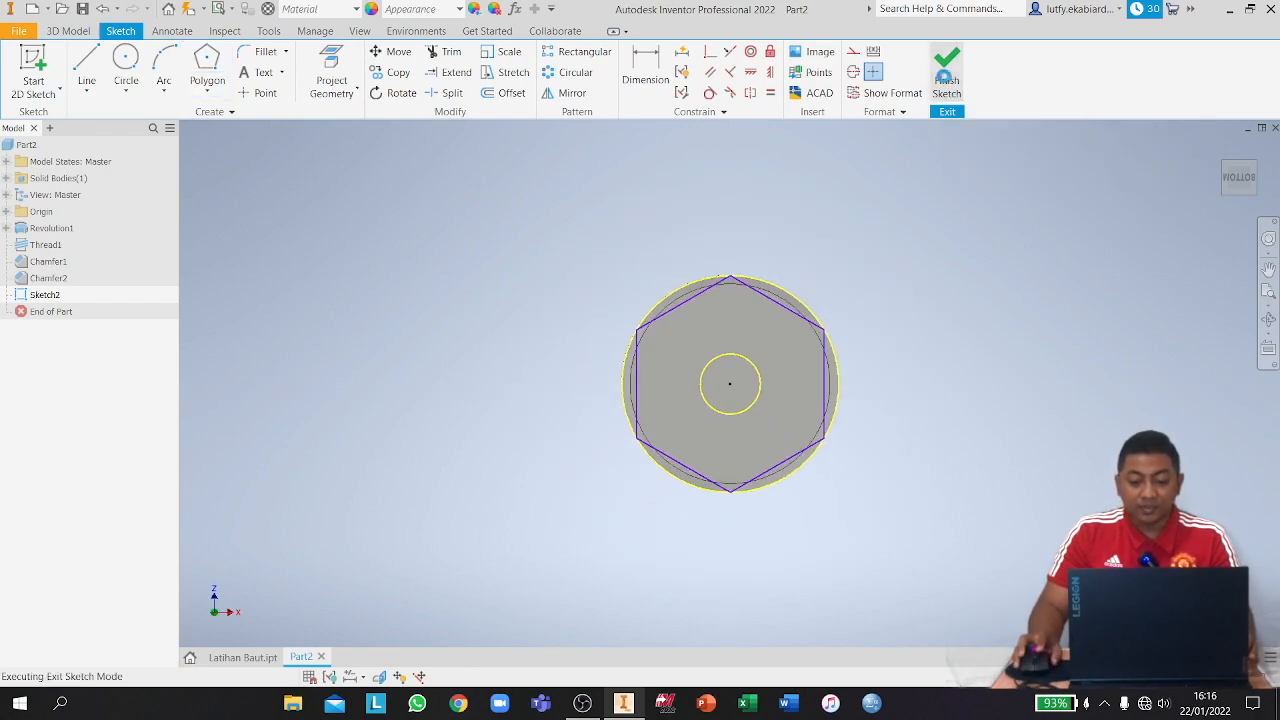
Cut away the six regions between the hexagon and the head's outer circle with a 10 mm extrusion into the head.
scroll(744, 321, "up", 3)
middle_click_drag(743, 320, 628, 277)
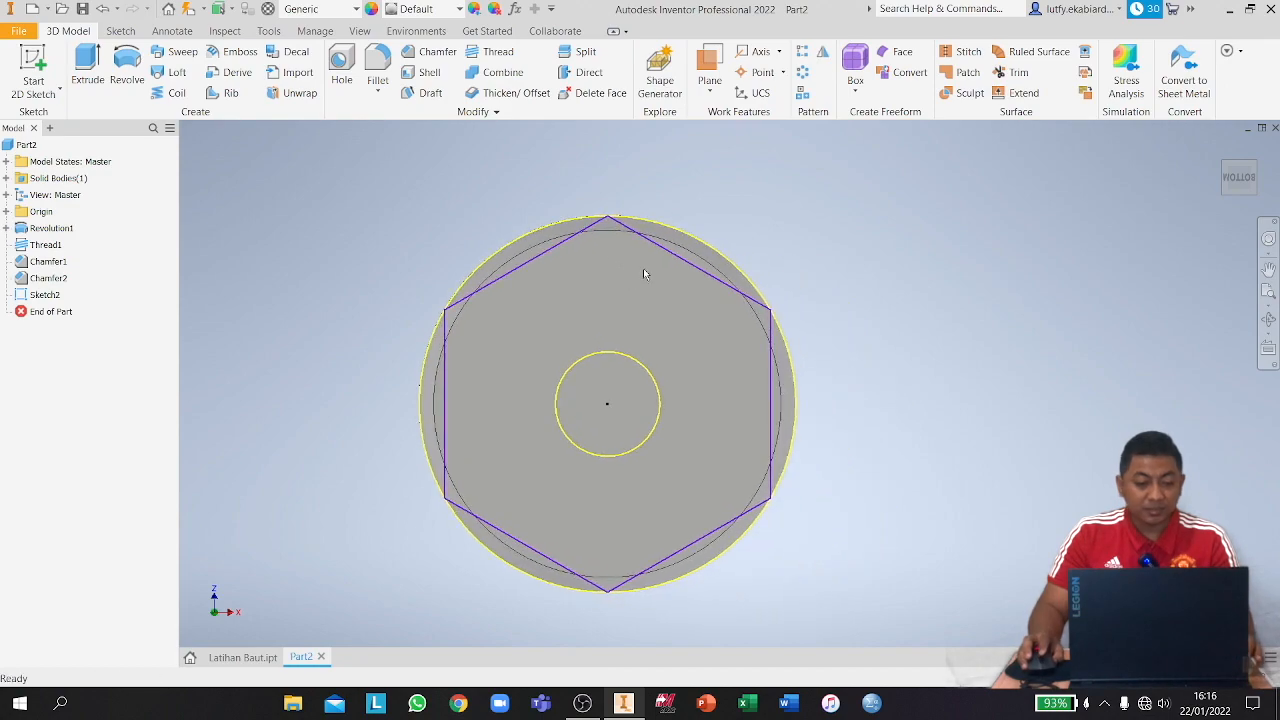
left_click(89, 86)
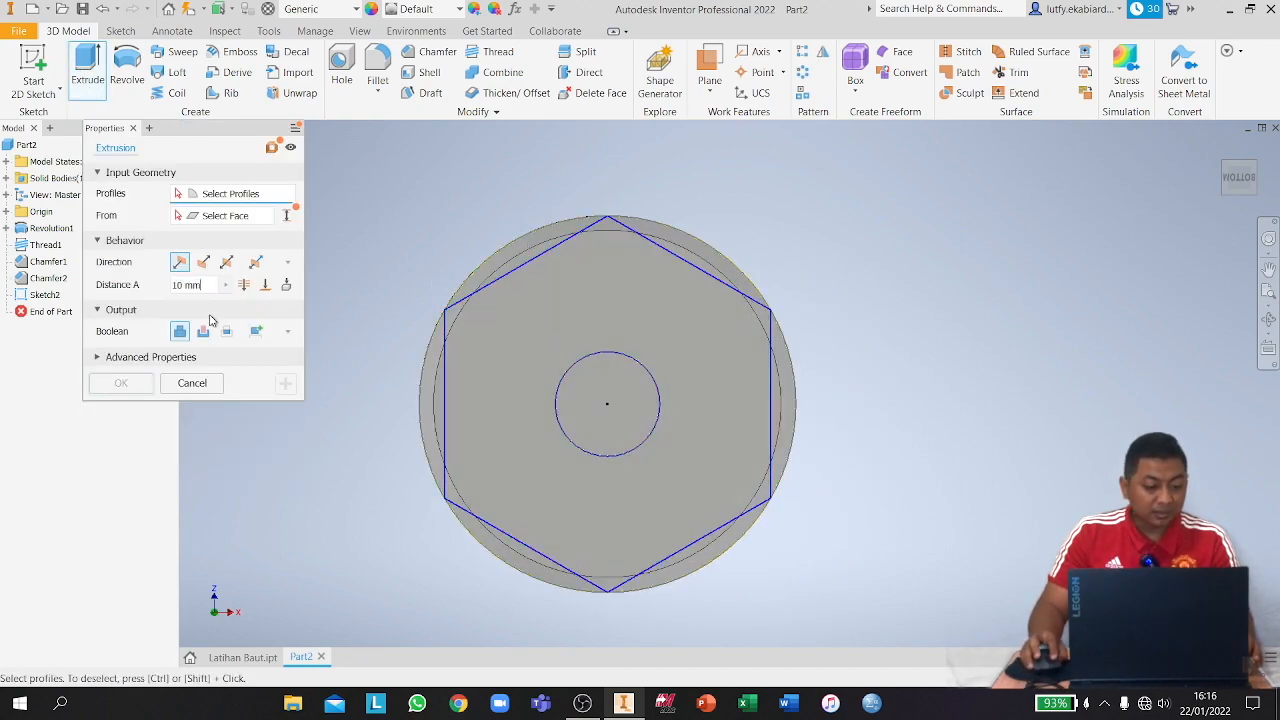
left_click(204, 333)
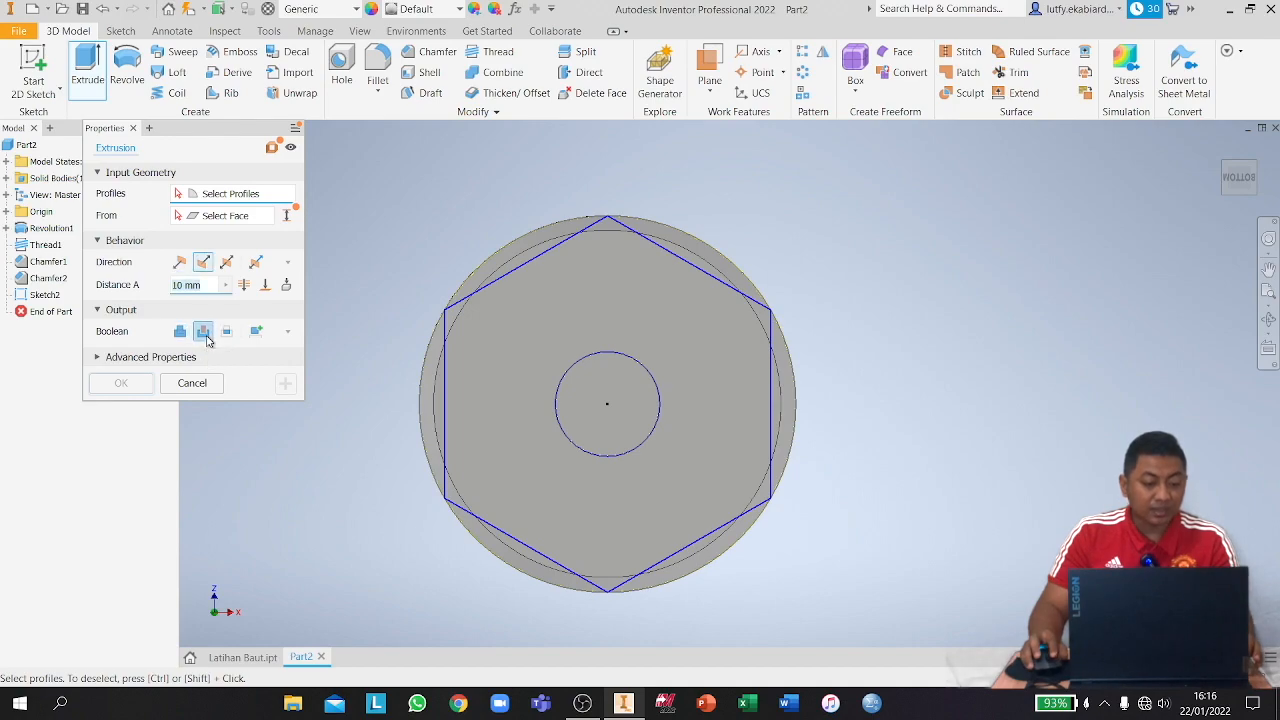
left_click(518, 254)
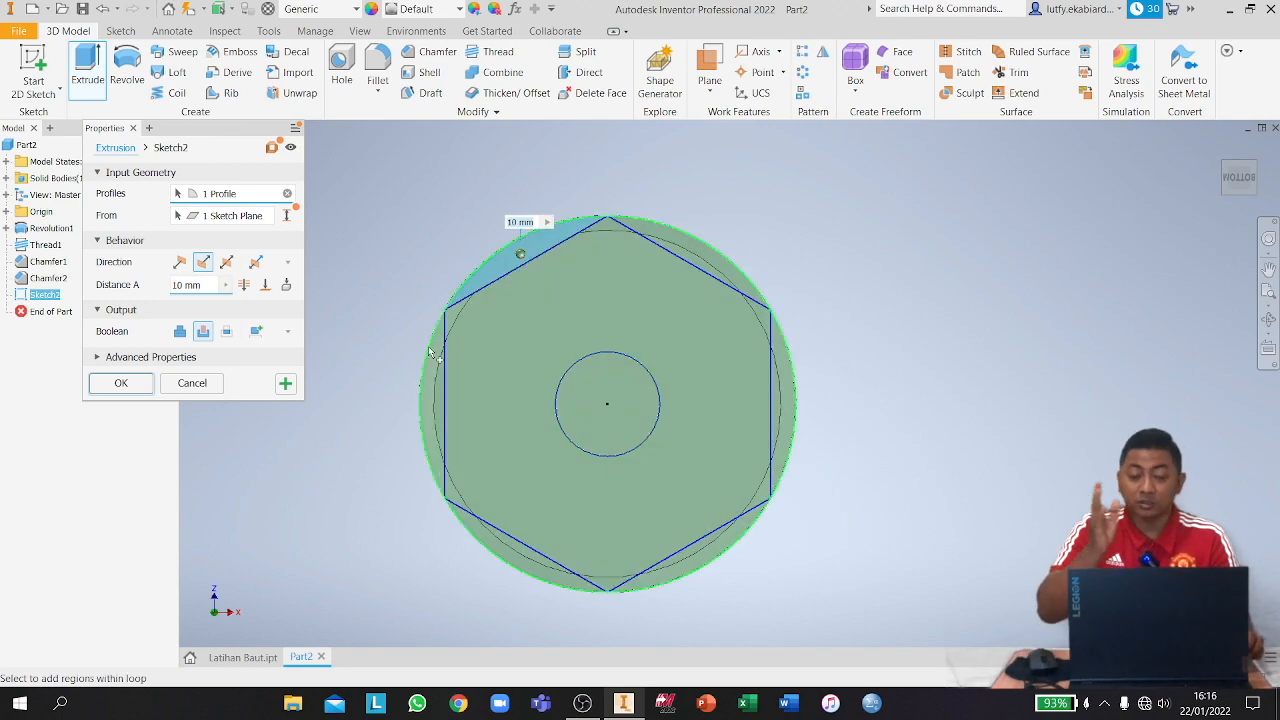
mouse_move(430, 352)
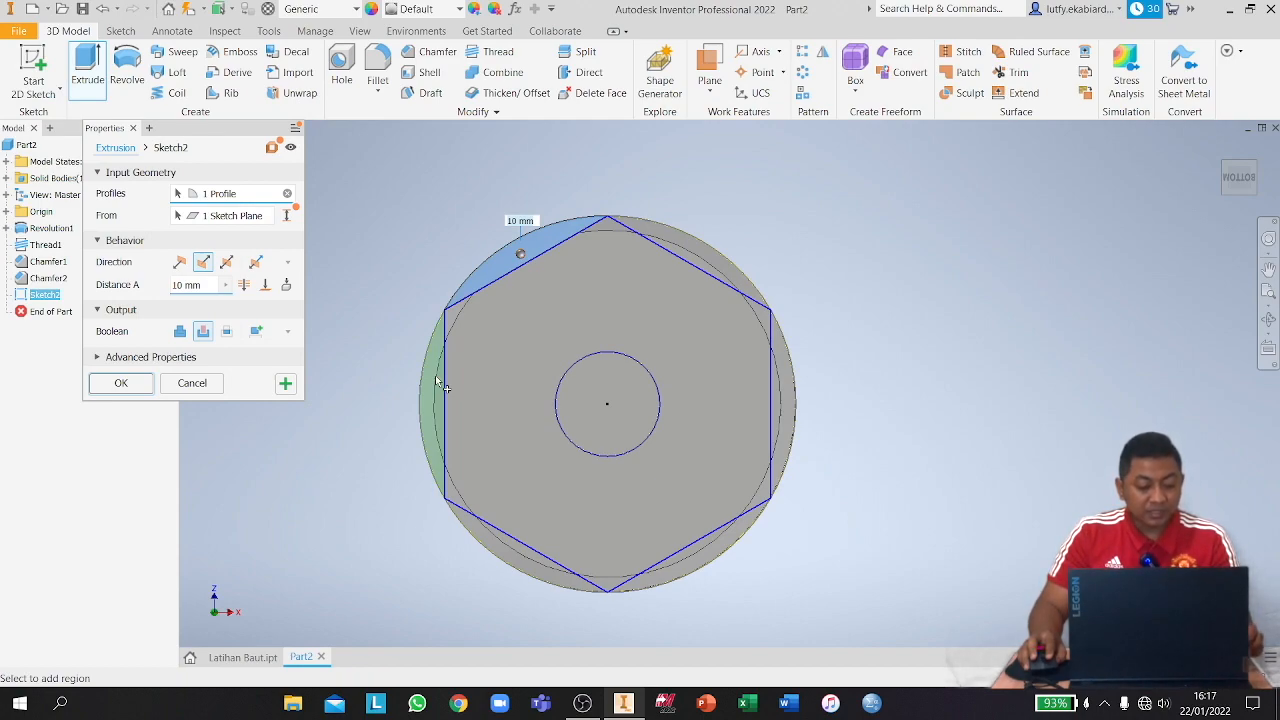
left_click(435, 375)
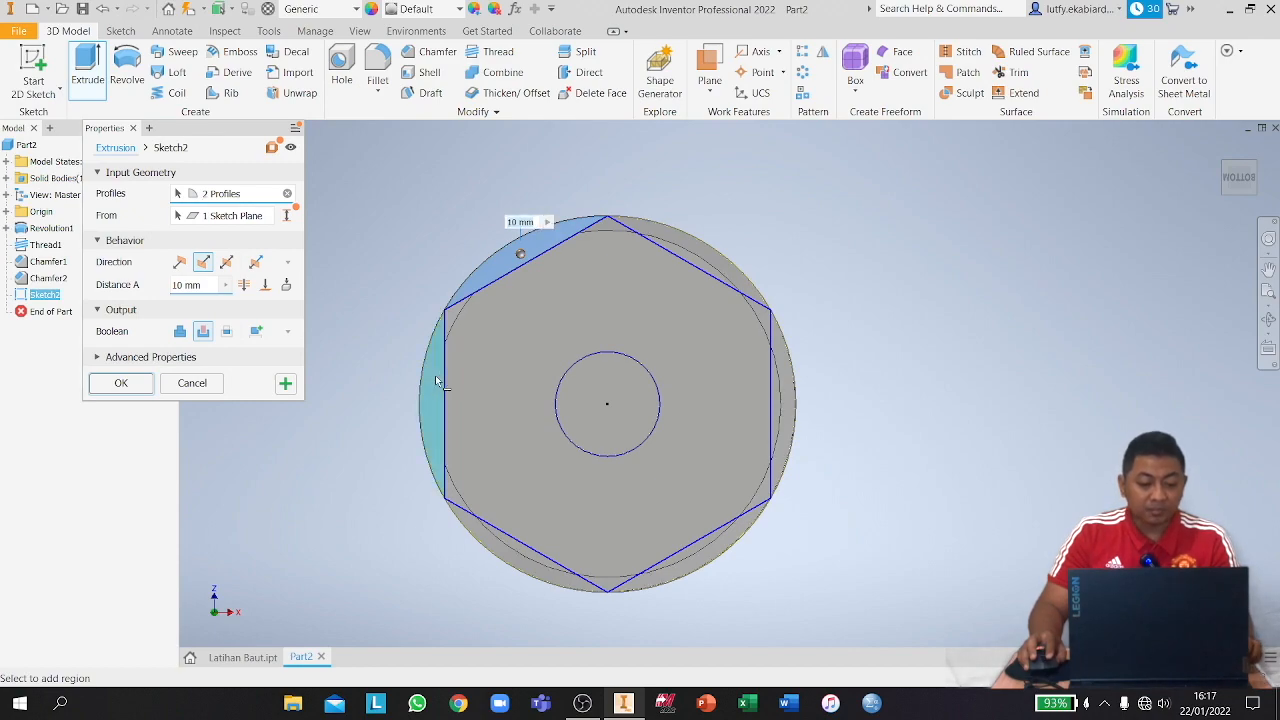
left_click(505, 548)
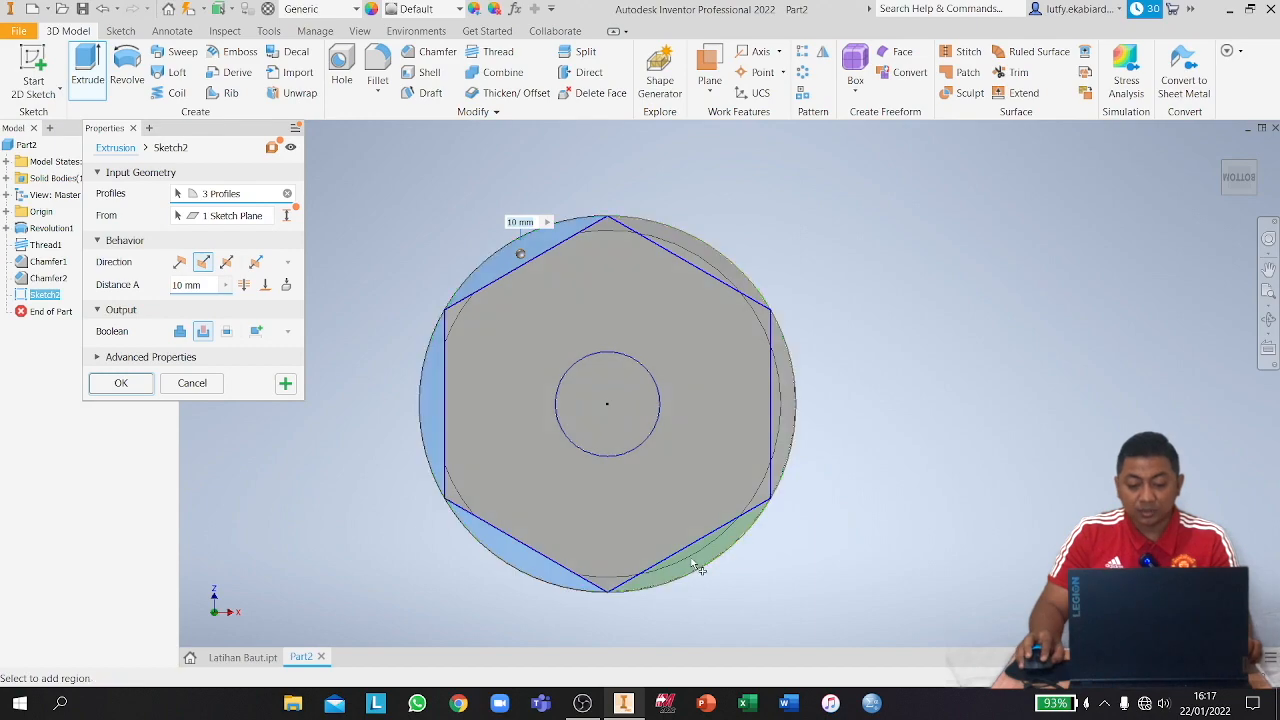
left_click(788, 412)
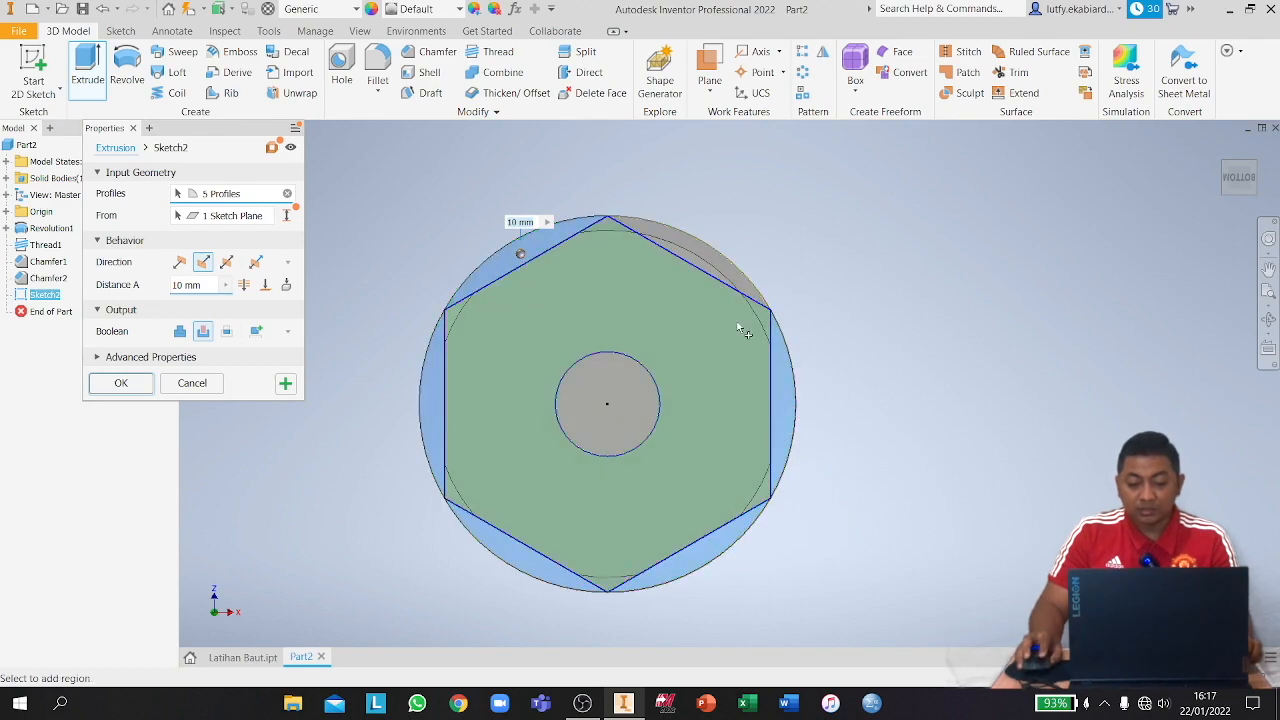
left_click(713, 265)
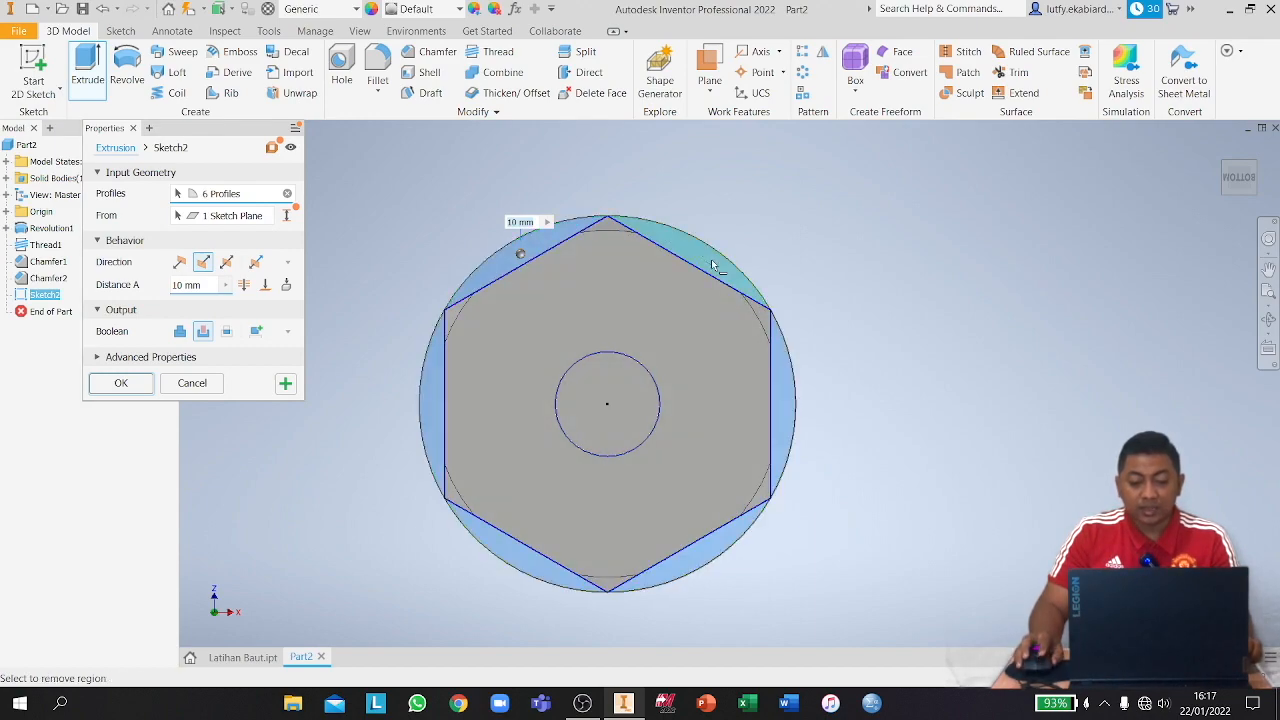
left_click(126, 391)
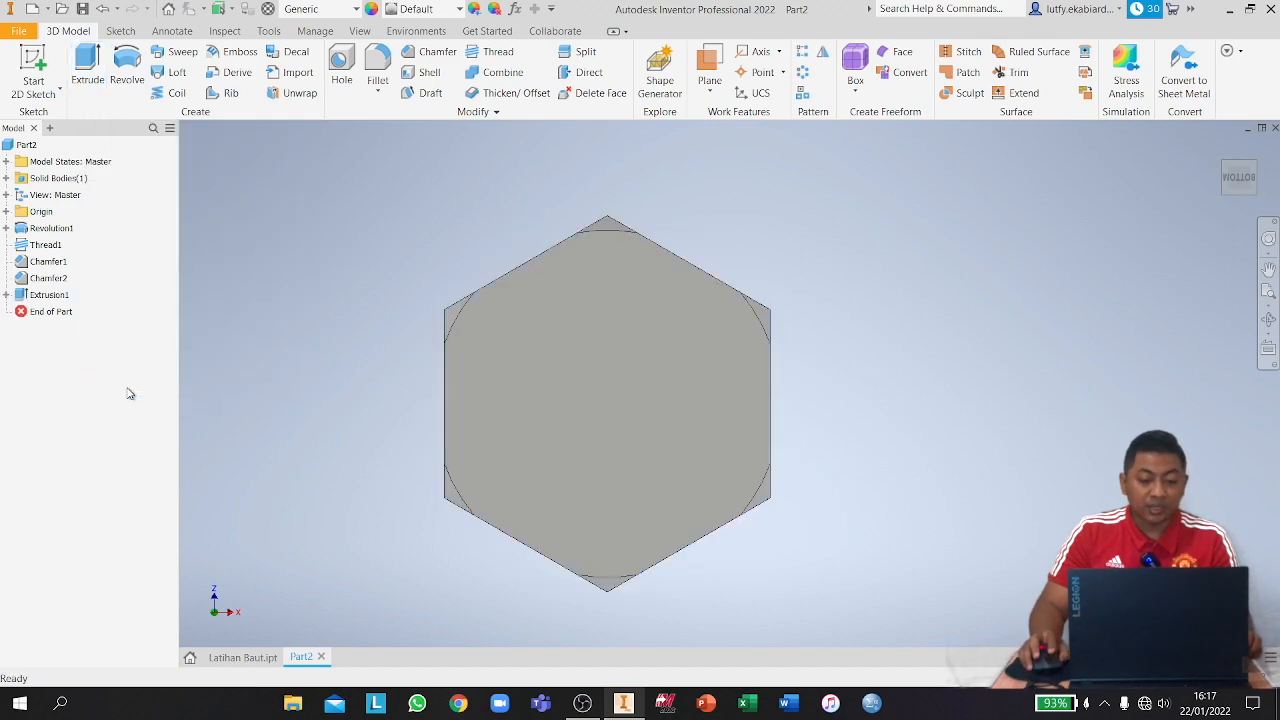
Assign the Gold material from the Inventor Material Library to the whole bolt.
middle_click_drag(571, 380, 660, 434, "shift")
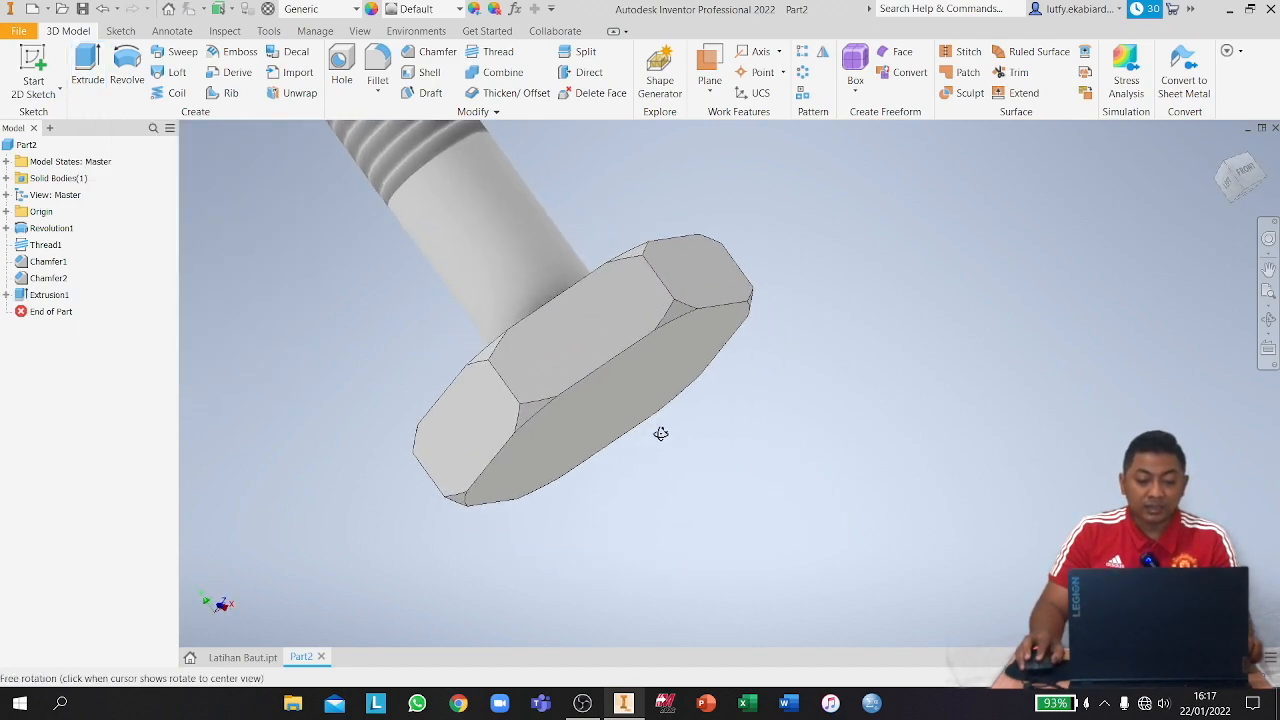
scroll(603, 344, "up", 4)
middle_click_drag(603, 344, 633, 296, "shift")
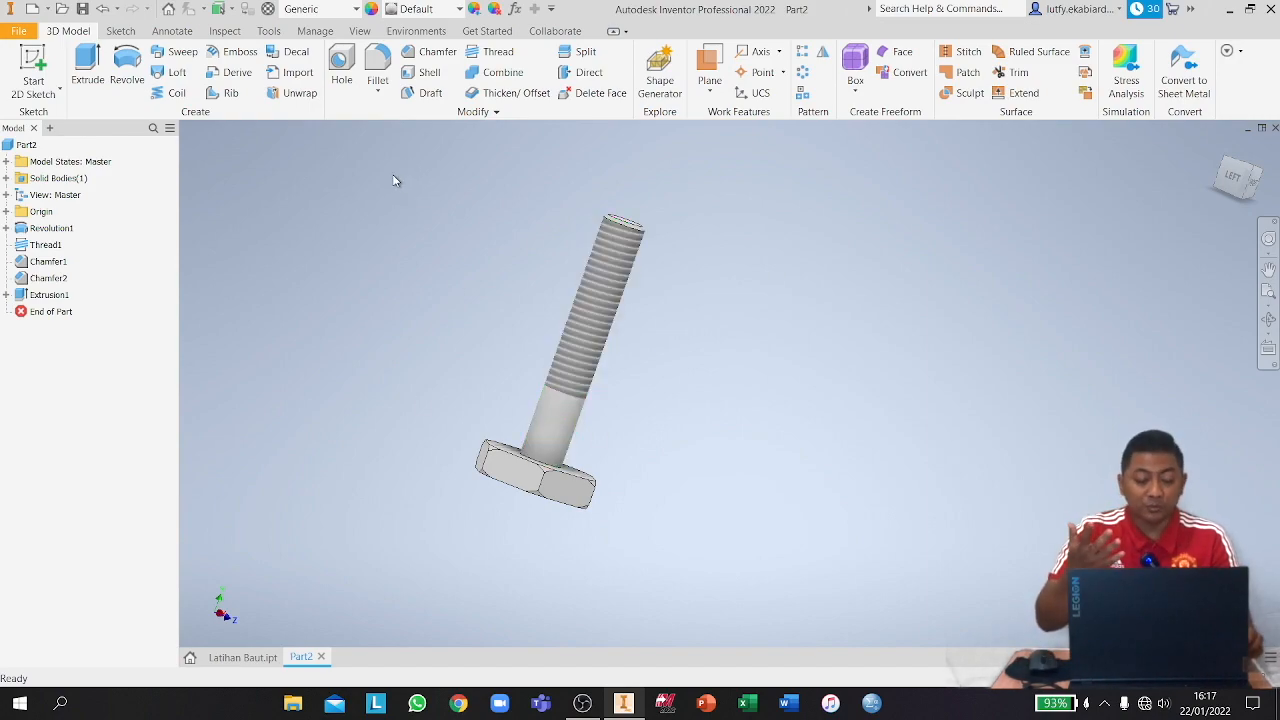
left_click_drag(431, 185, 723, 557)
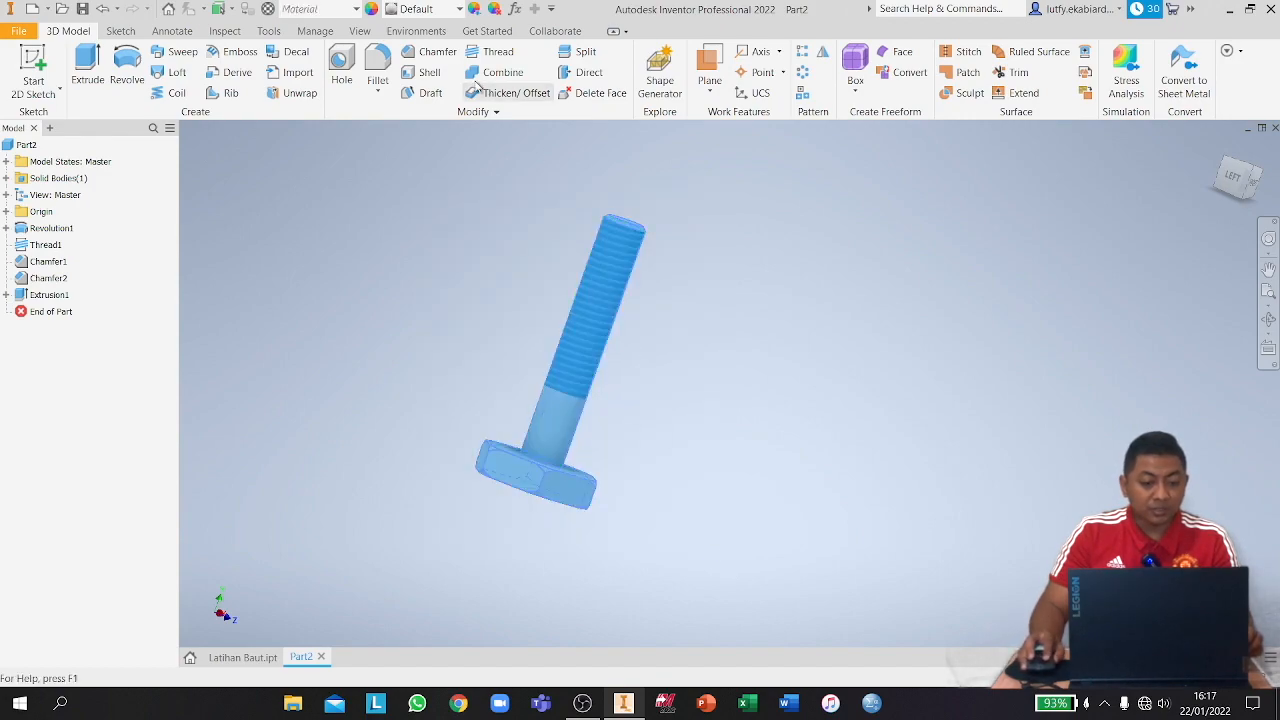
left_click(268, 32)
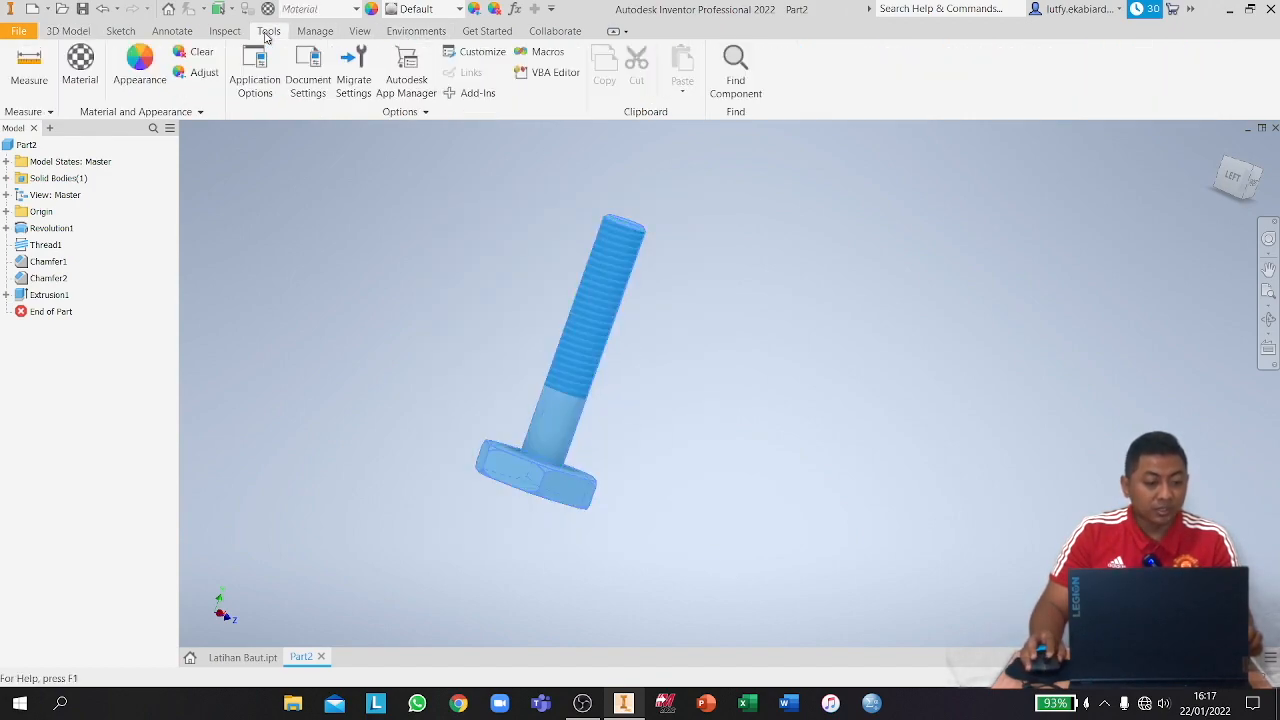
left_click(79, 82)
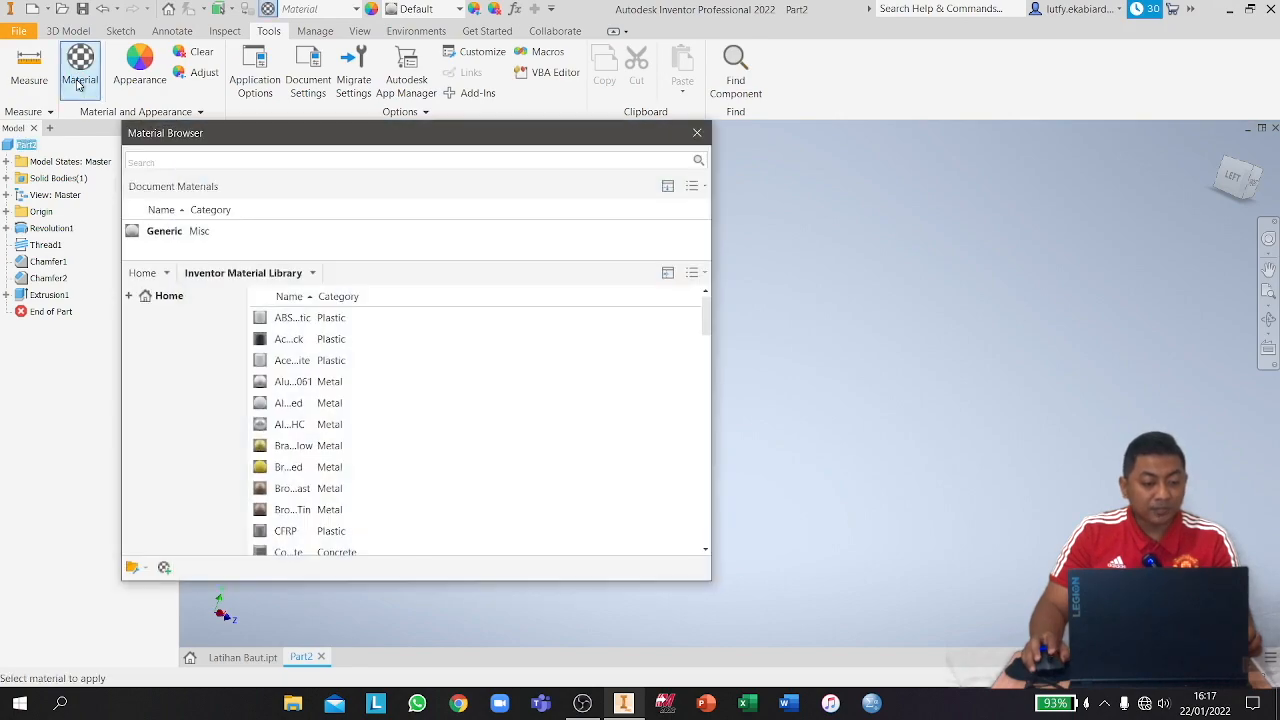
scroll(350, 428, "down", 10)
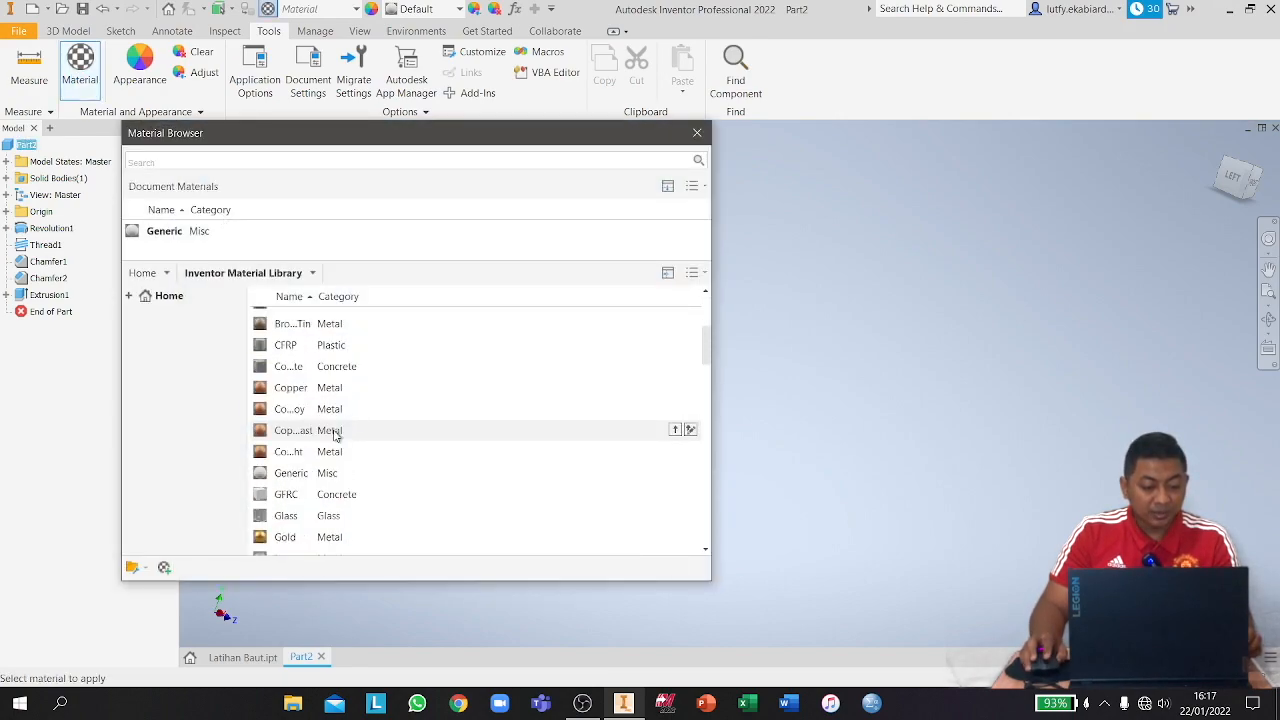
scroll(336, 435, "down", 5)
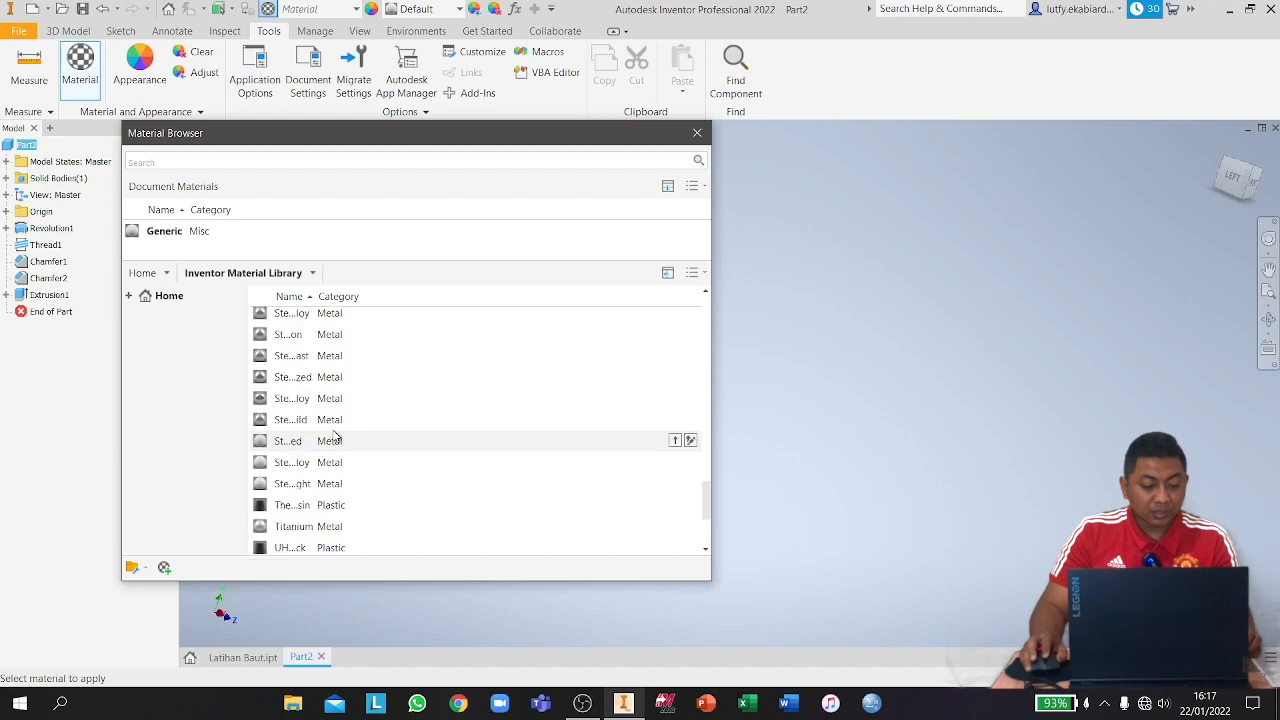
scroll(336, 435, "up", 10)
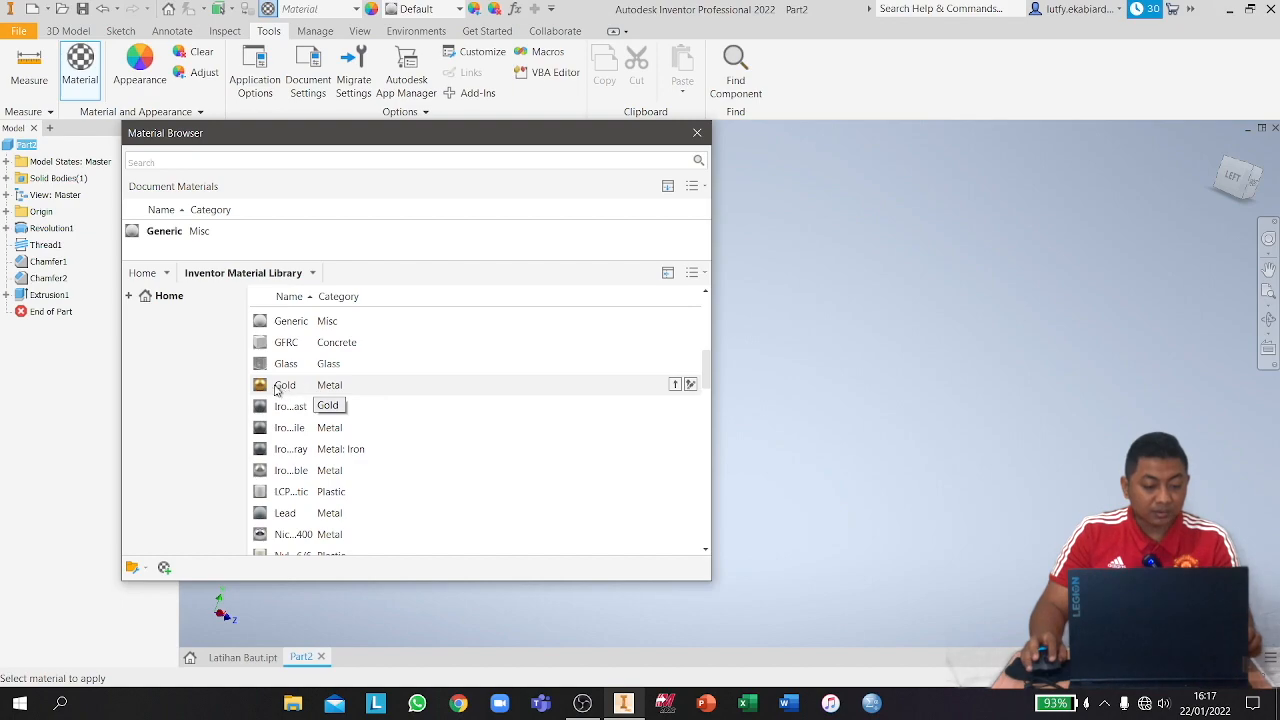
left_click(279, 390)
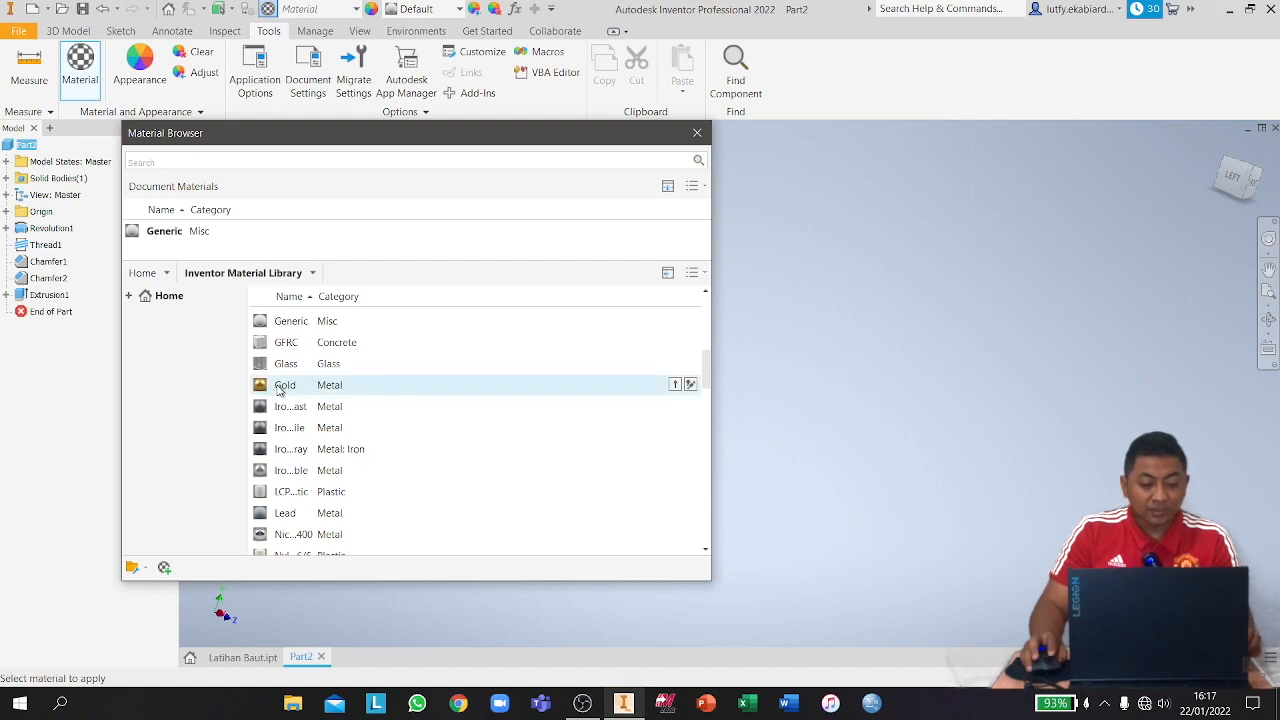
left_click(675, 385)
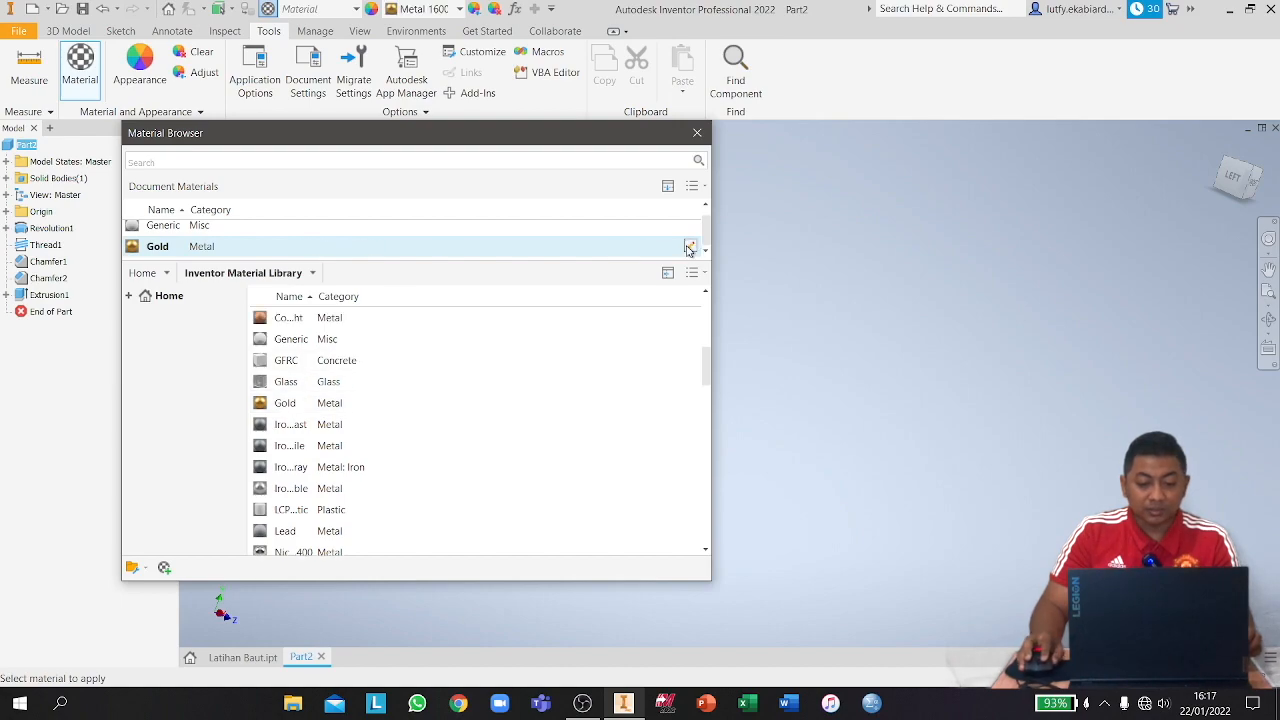
left_click_drag(568, 133, 338, 187)
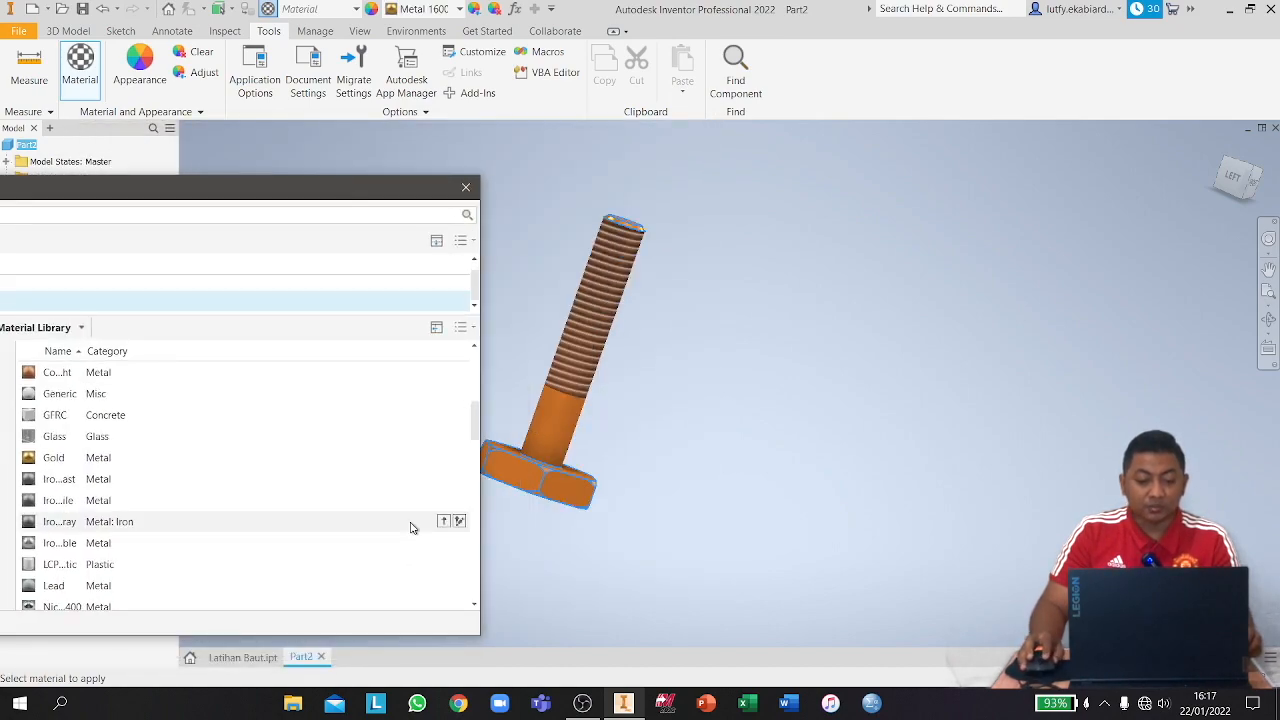
left_click(466, 188)
Assign the Iron, Gray material from the Inventor Material Library to the whole bolt.
middle_click_drag(716, 365, 760, 390, "shift")
scroll(561, 366, "down", 4)
middle_click_drag(561, 366, 686, 389)
scroll(686, 389, "up", 4)
scroll(686, 389, "down", 5)
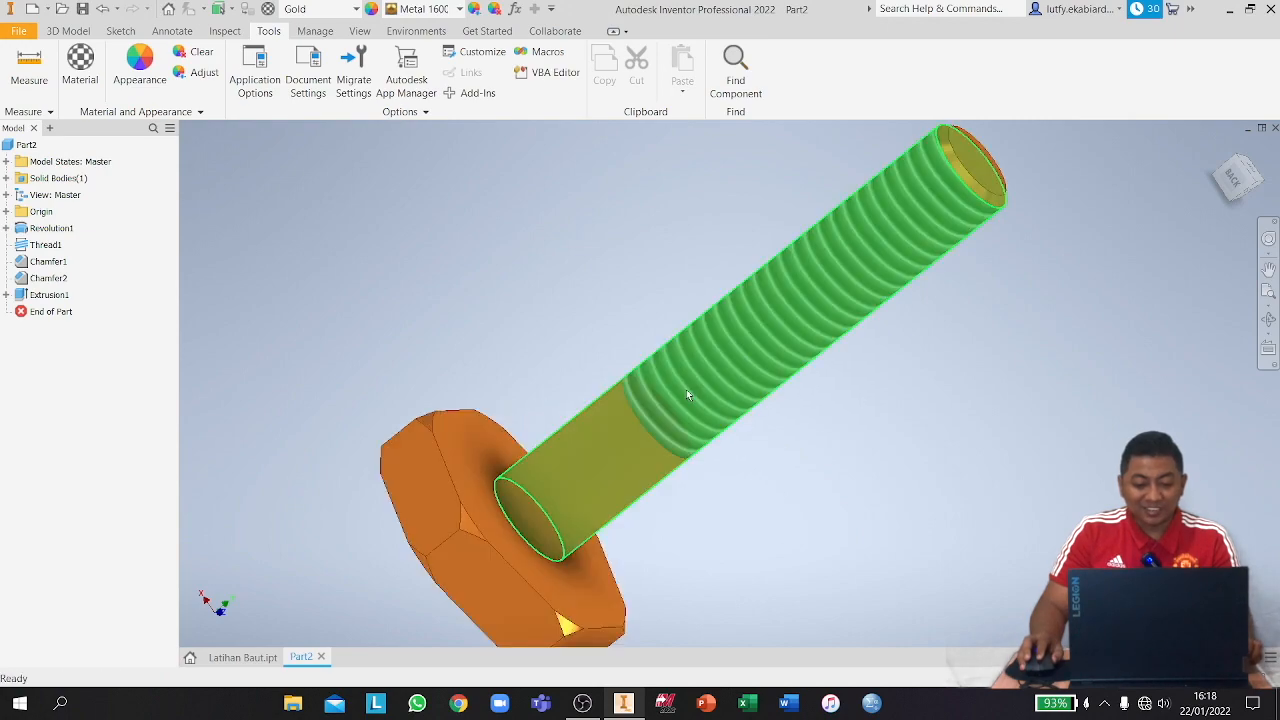
scroll(686, 389, "up", 4)
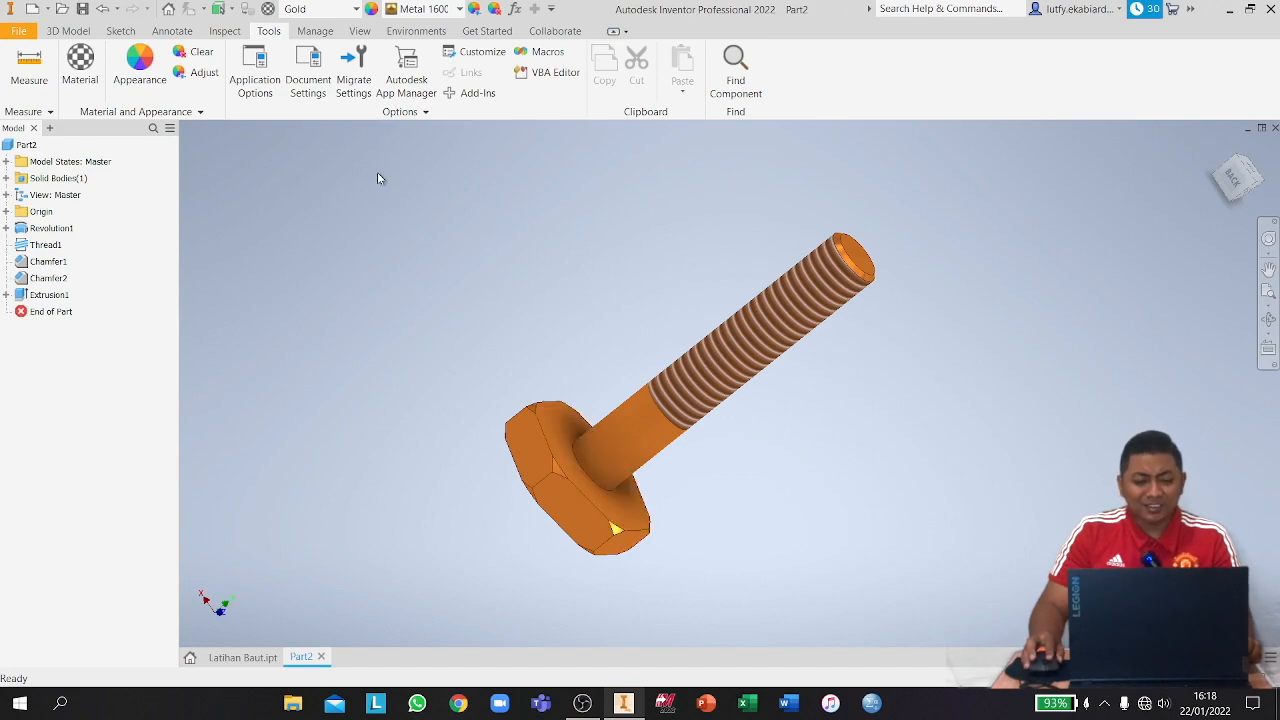
left_click_drag(382, 164, 973, 604)
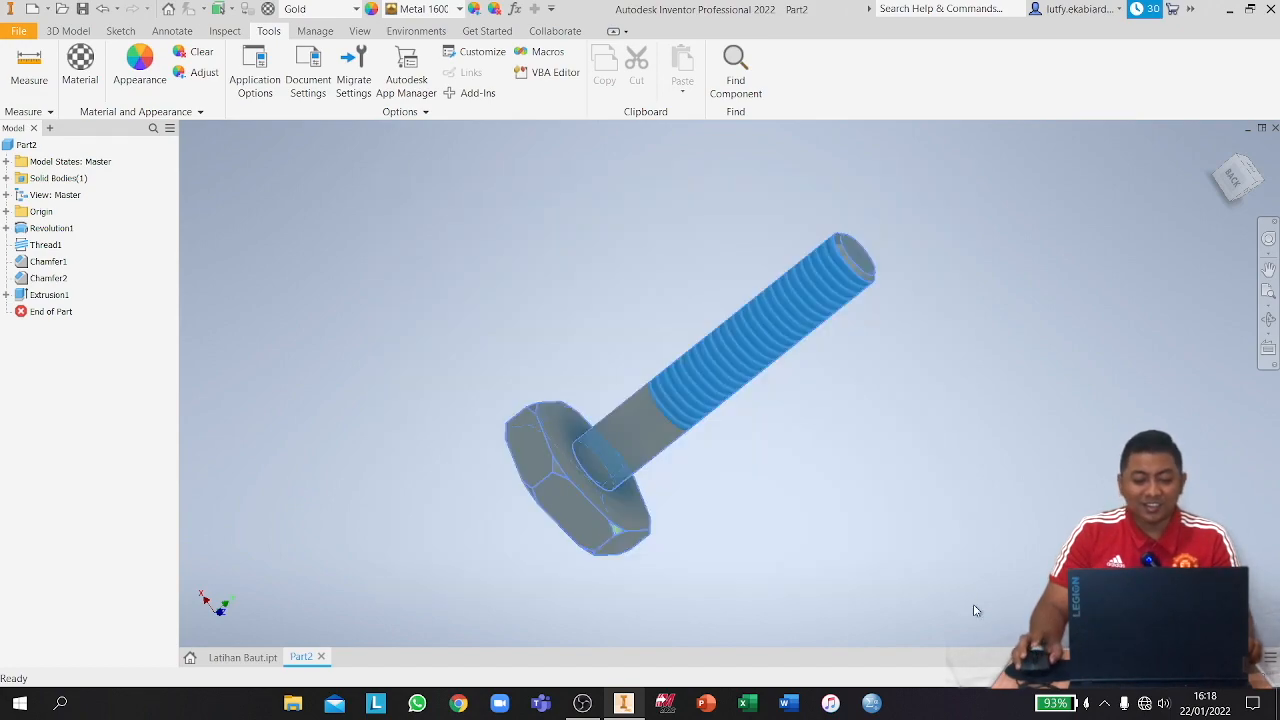
left_click(80, 65)
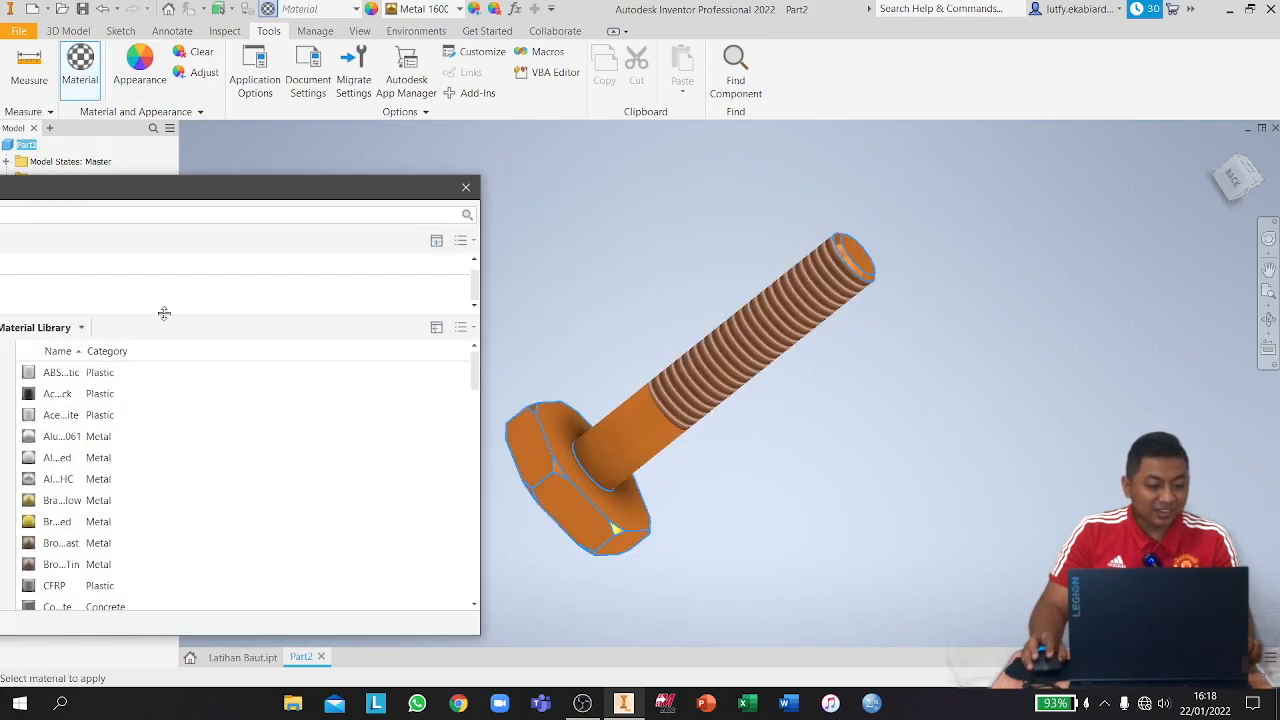
left_click_drag(199, 196, 429, 143)
scroll(337, 415, "down", 2)
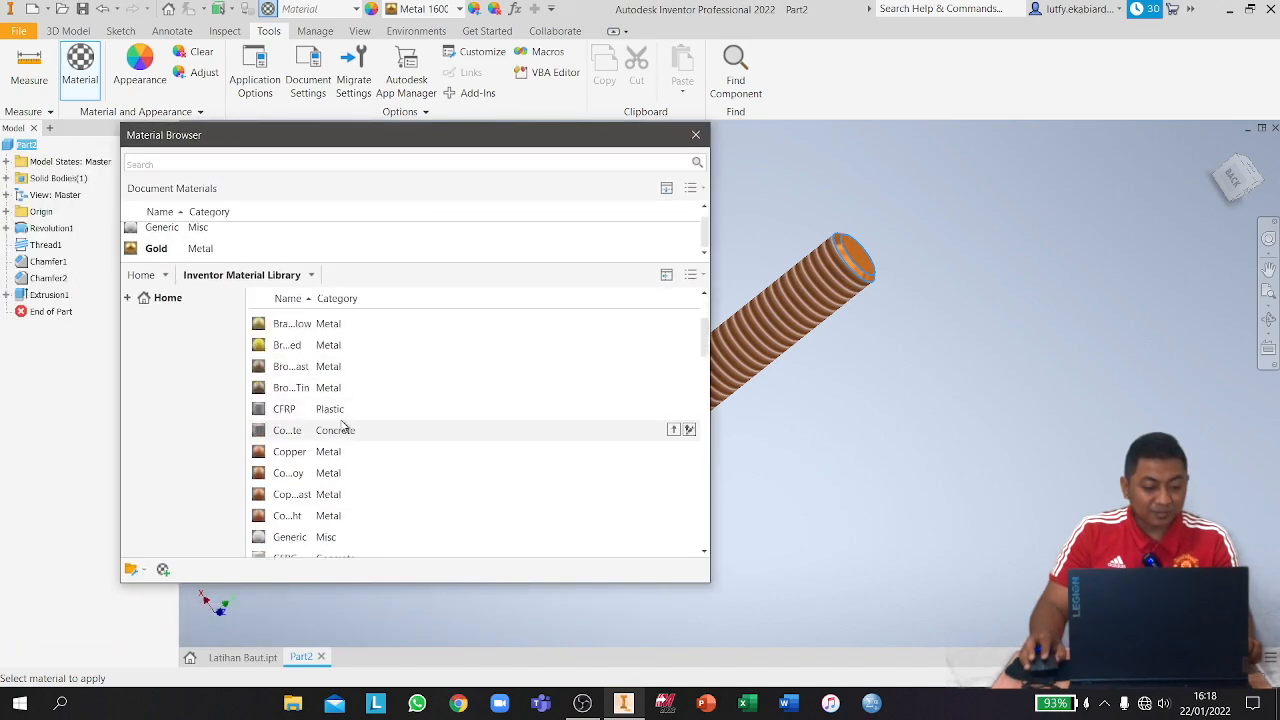
scroll(343, 425, "down", 1)
scroll(343, 427, "down", 3)
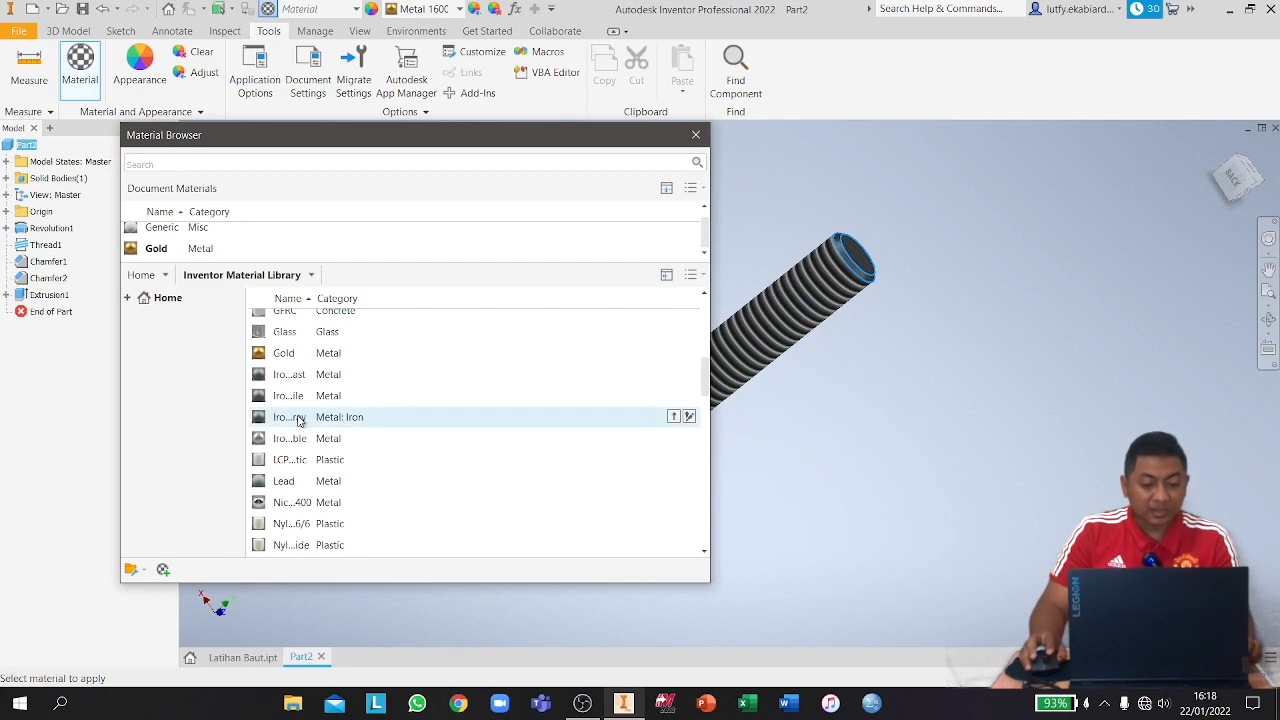
left_click(674, 417)
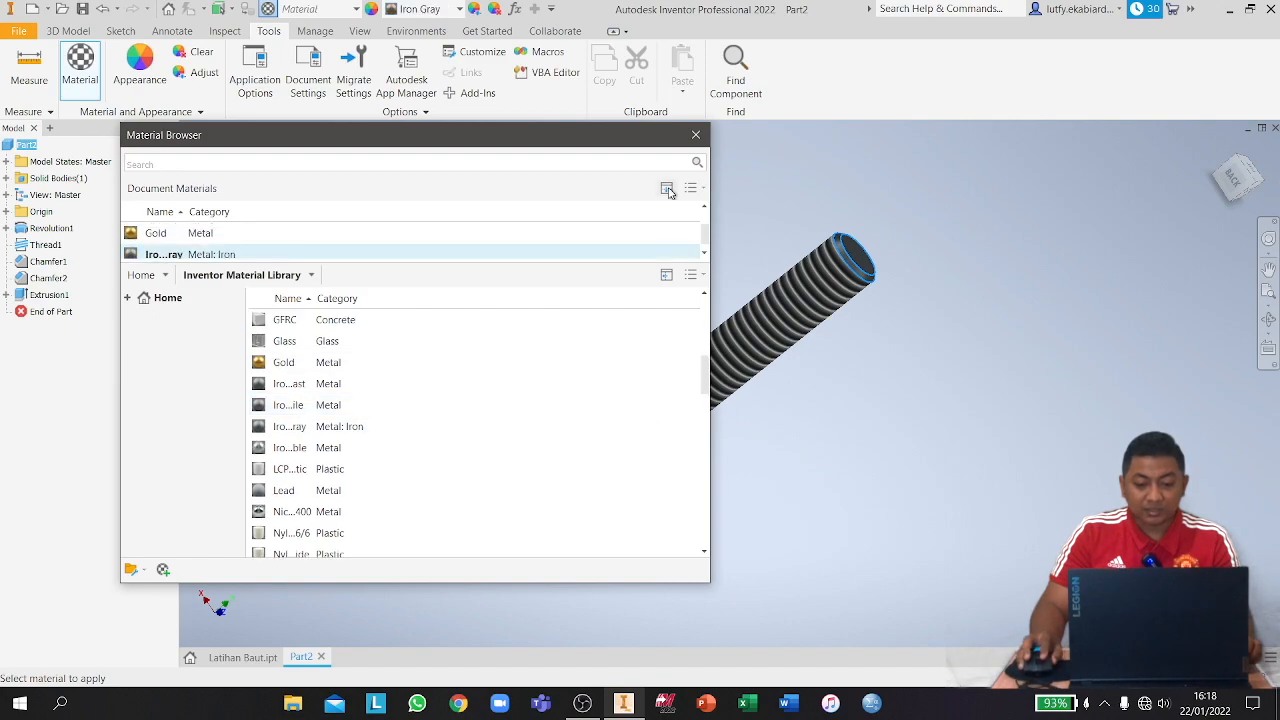
left_click(696, 134)
Save the bolt part in the 3. BELAJAR INVENTOR folder under the file name Latihan Baut 2.ipt.
mouse_move(736, 371)
middle_mouse_down("shift")
mouse_move(609, 309)
mouse_move(736, 356)
mouse_move(721, 352)
middle_mouse_up("shift")
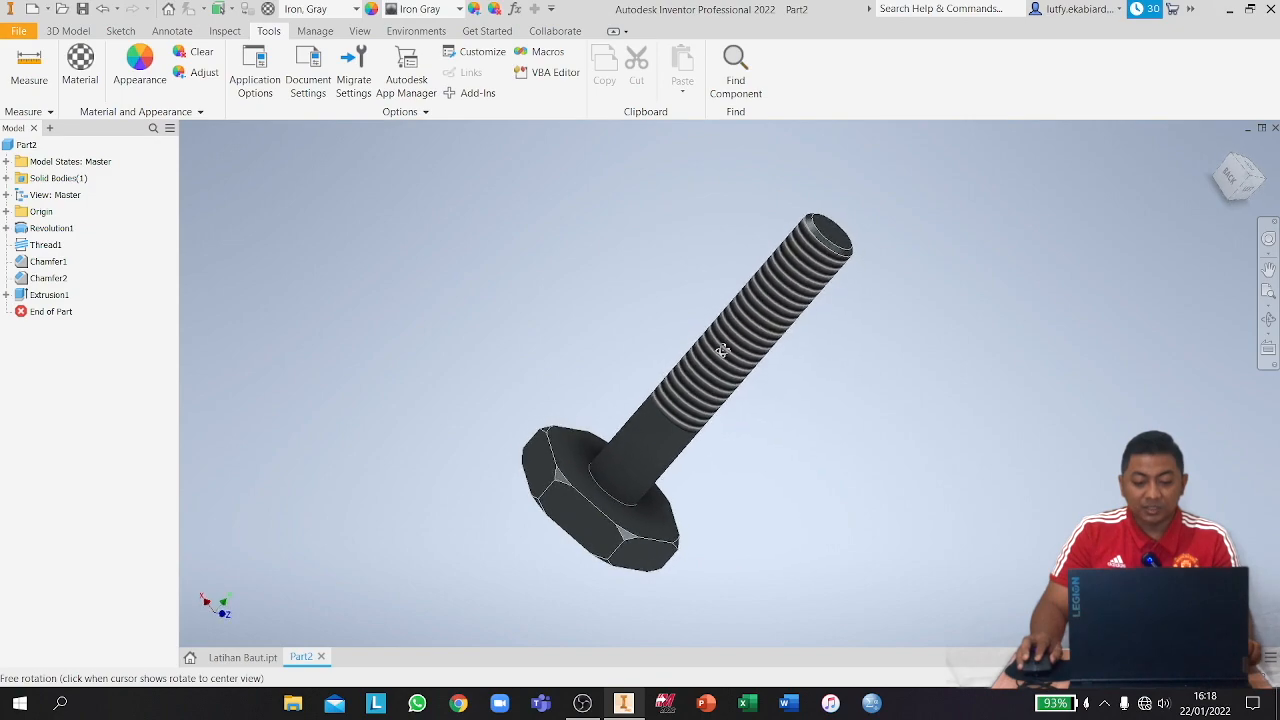
scroll(723, 355, "down", 3)
scroll(723, 355, "up", 3)
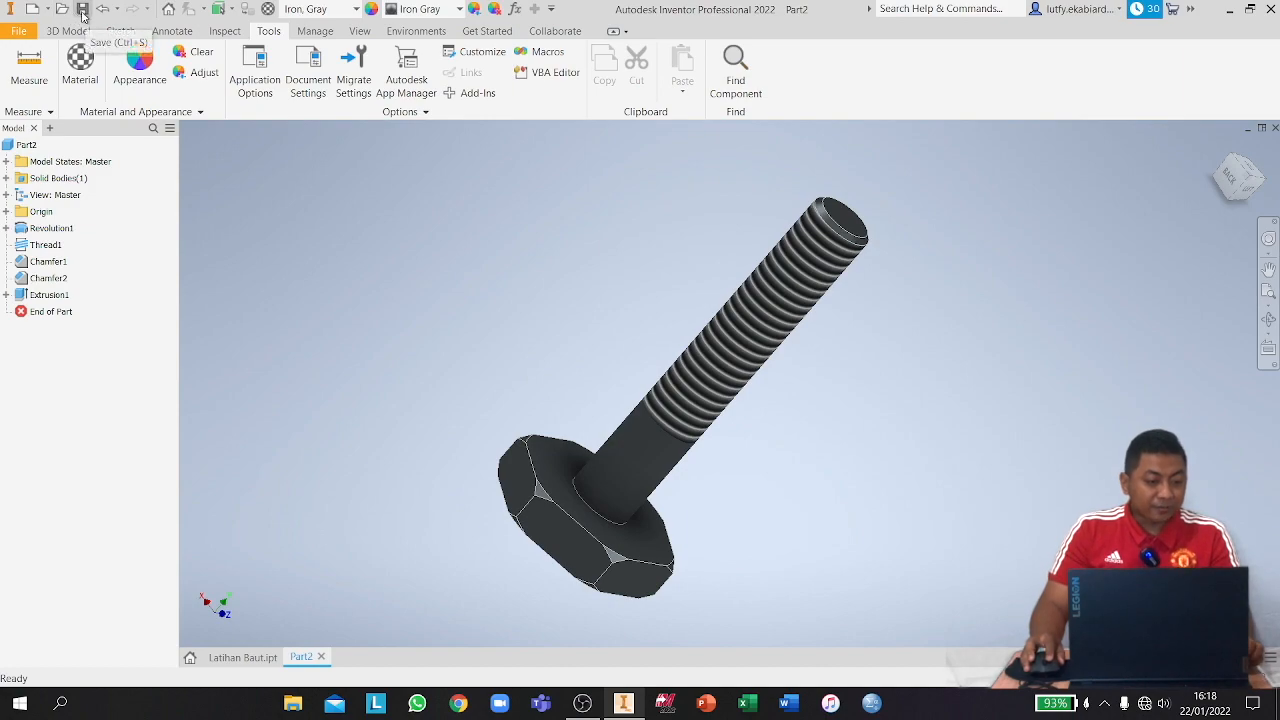
left_click(83, 14)
left_click(628, 428)
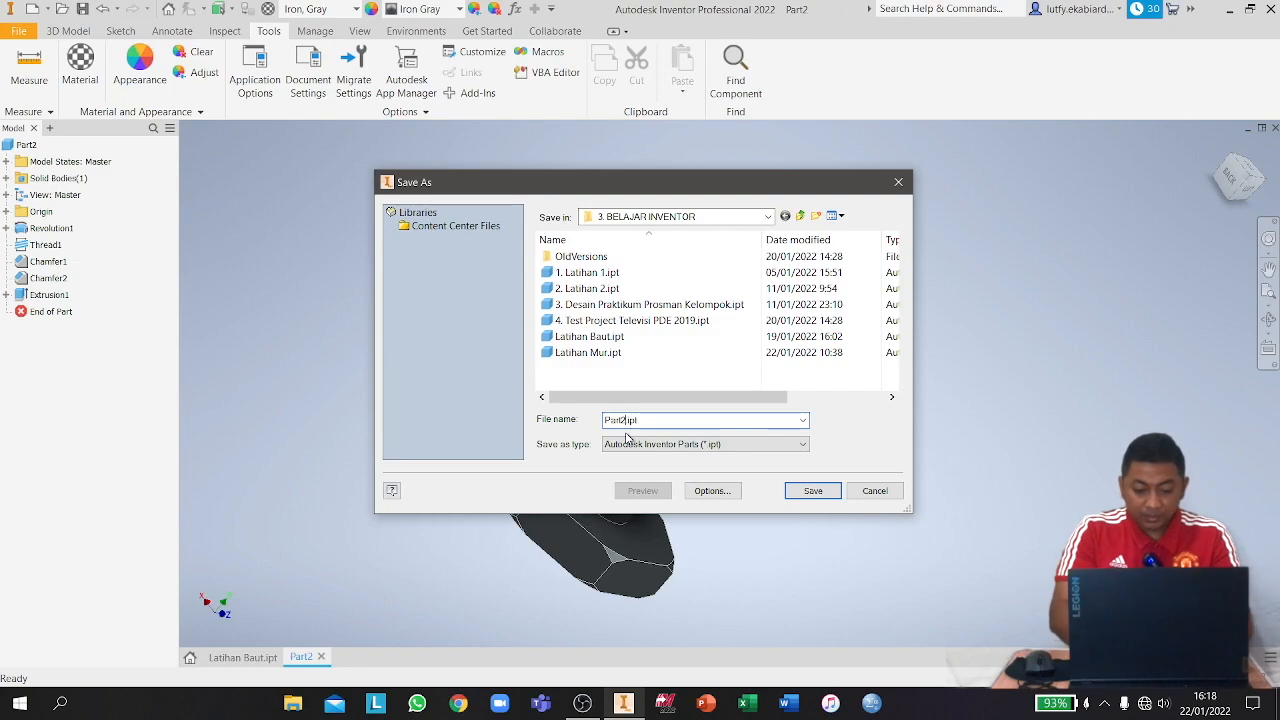
key("BackSpace")
key("BackSpace")
key("BackSpace")
key("BackSpace")
key("BackSpace")
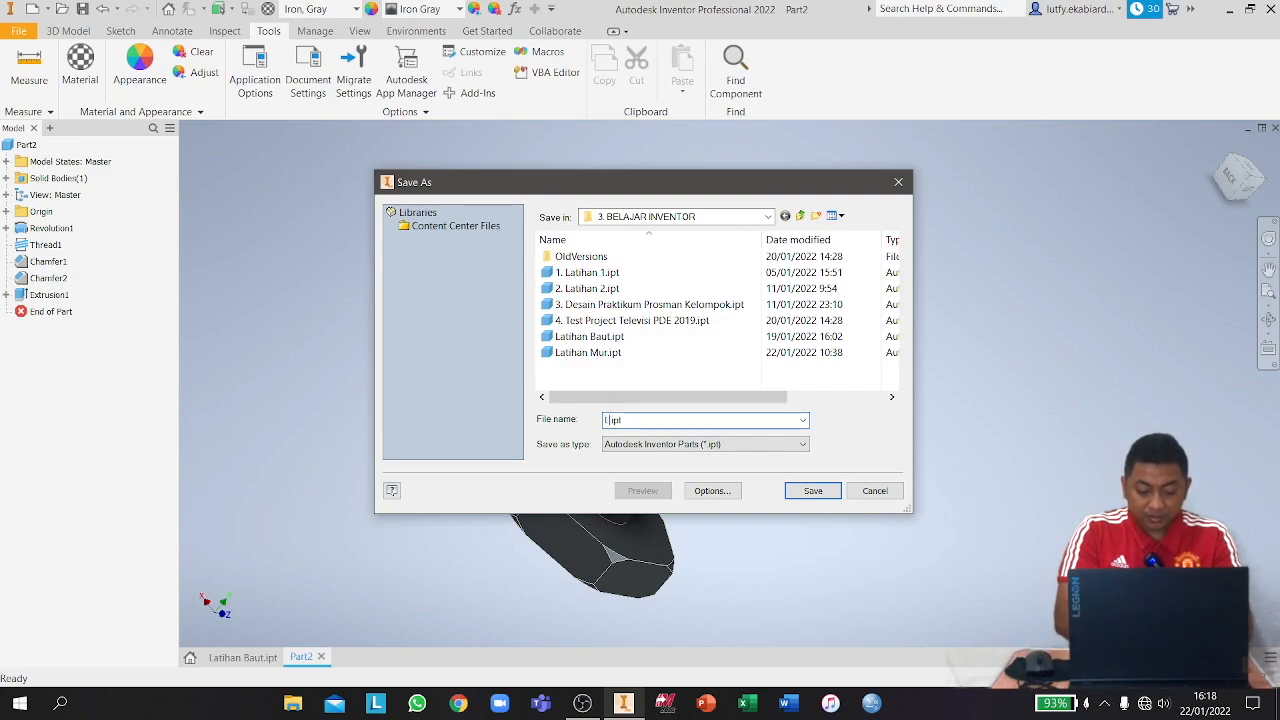
key("BackSpace")
key("BackSpace")
key("BackSpace")
key("BackSpace")
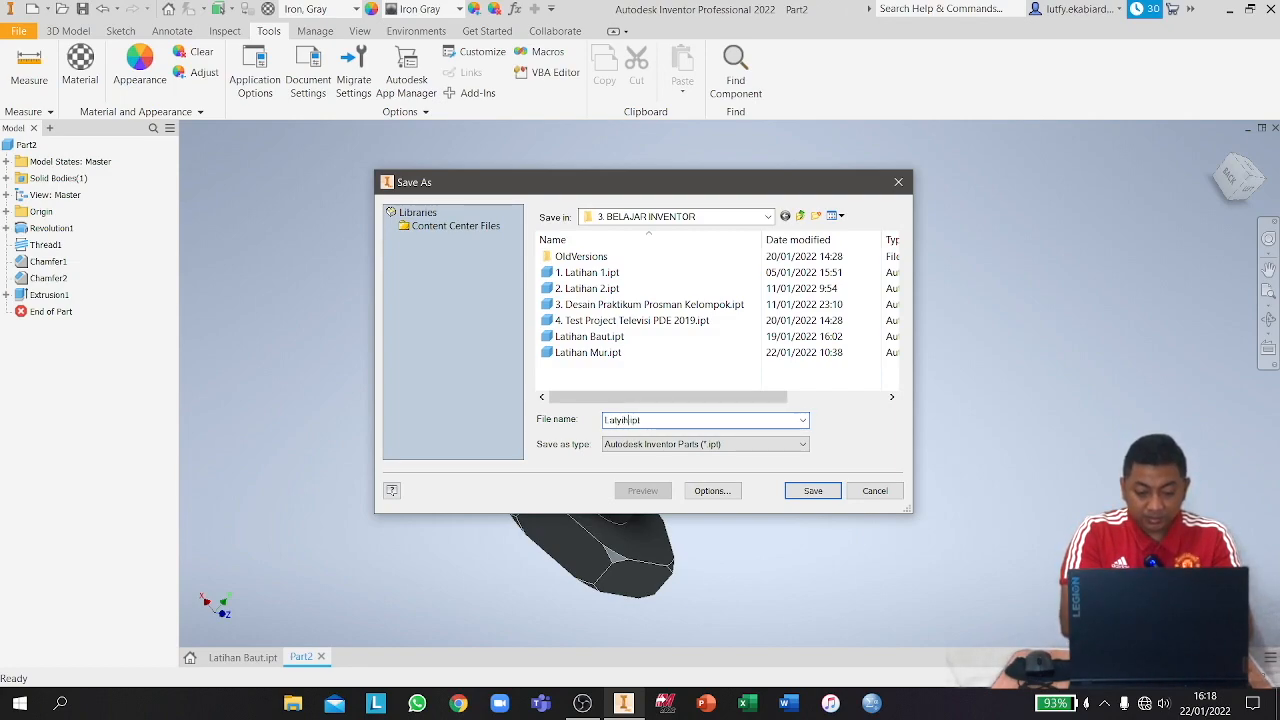
type("ihan Baut.ip")
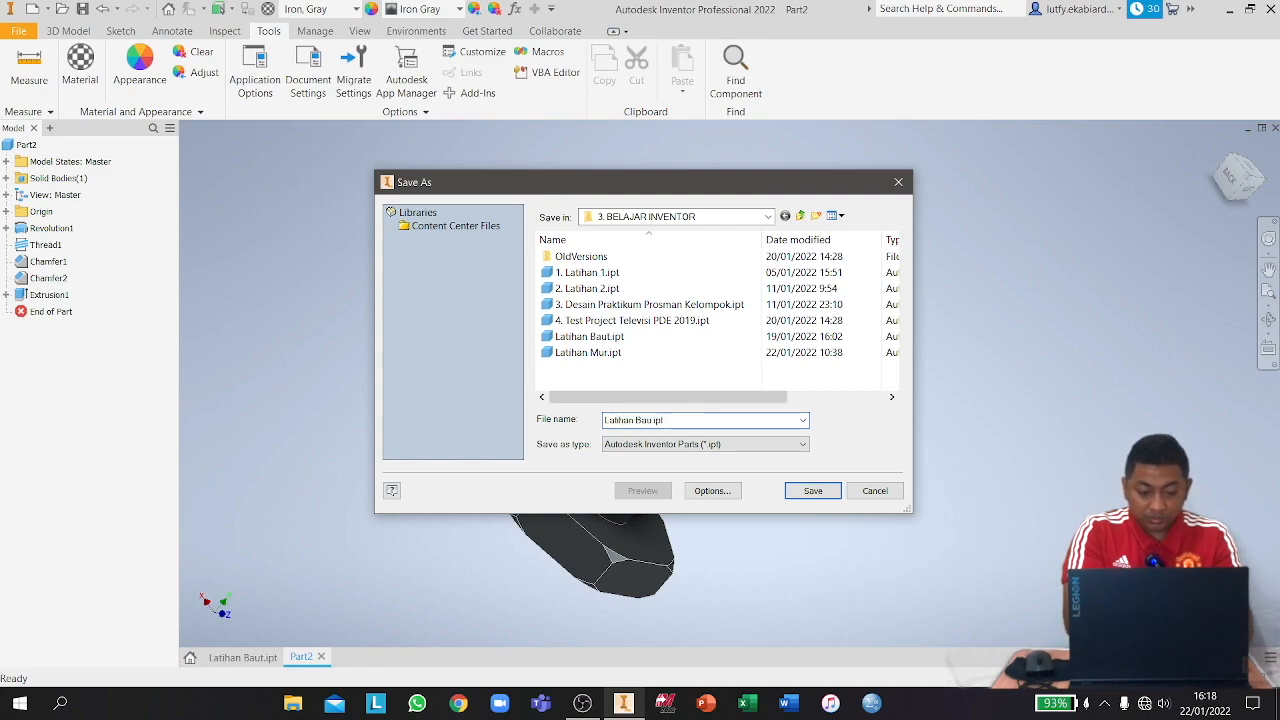
type("t")
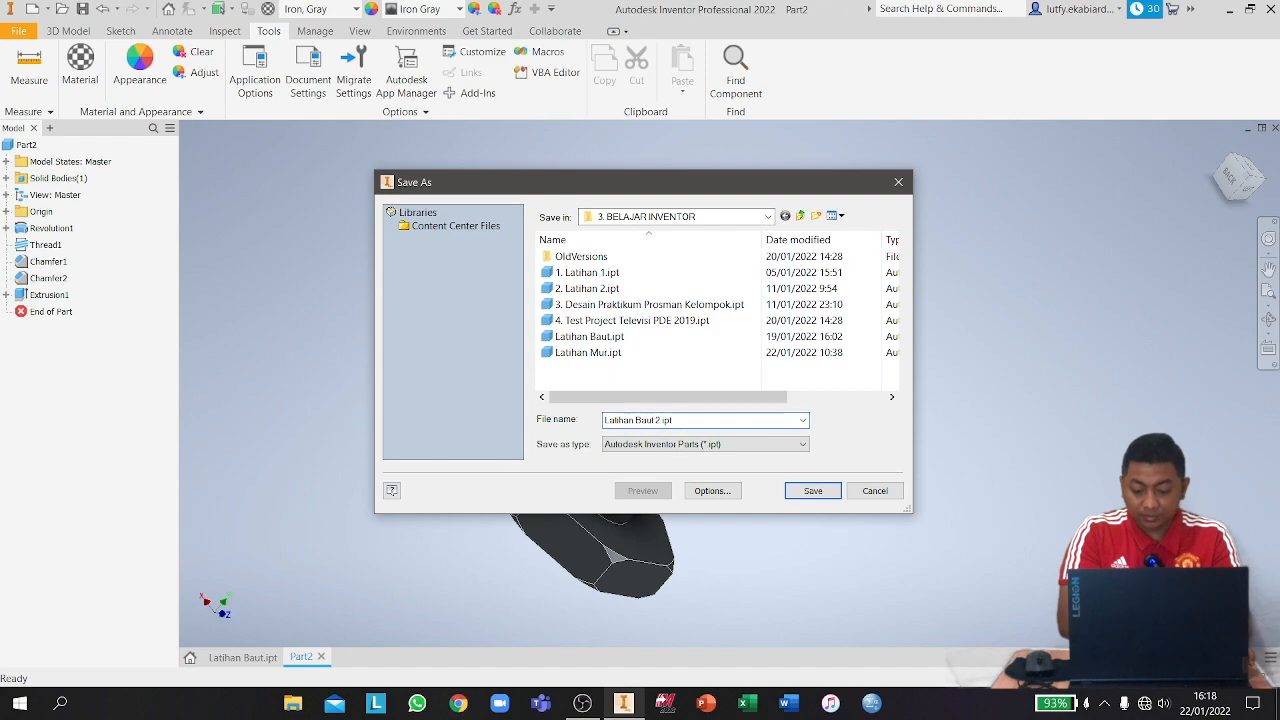
key("Return")
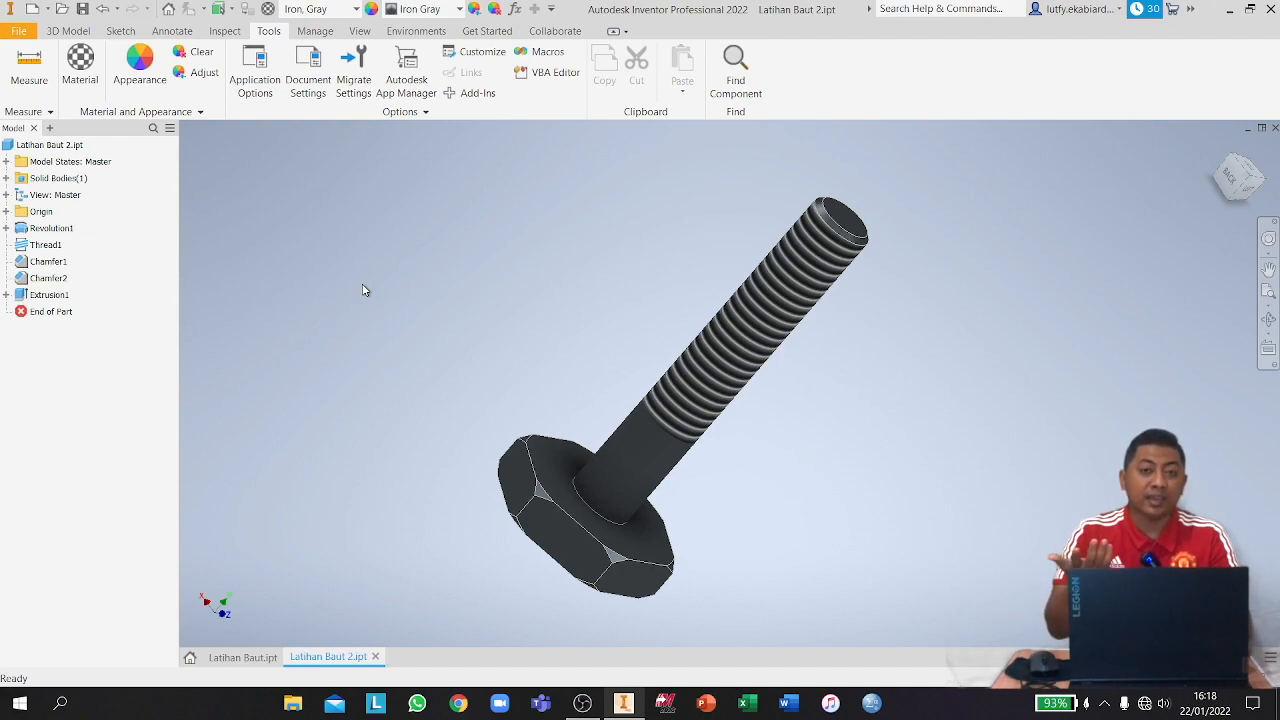
Create a new drawing from the metric ISO.idw template.
left_click(48, 145)
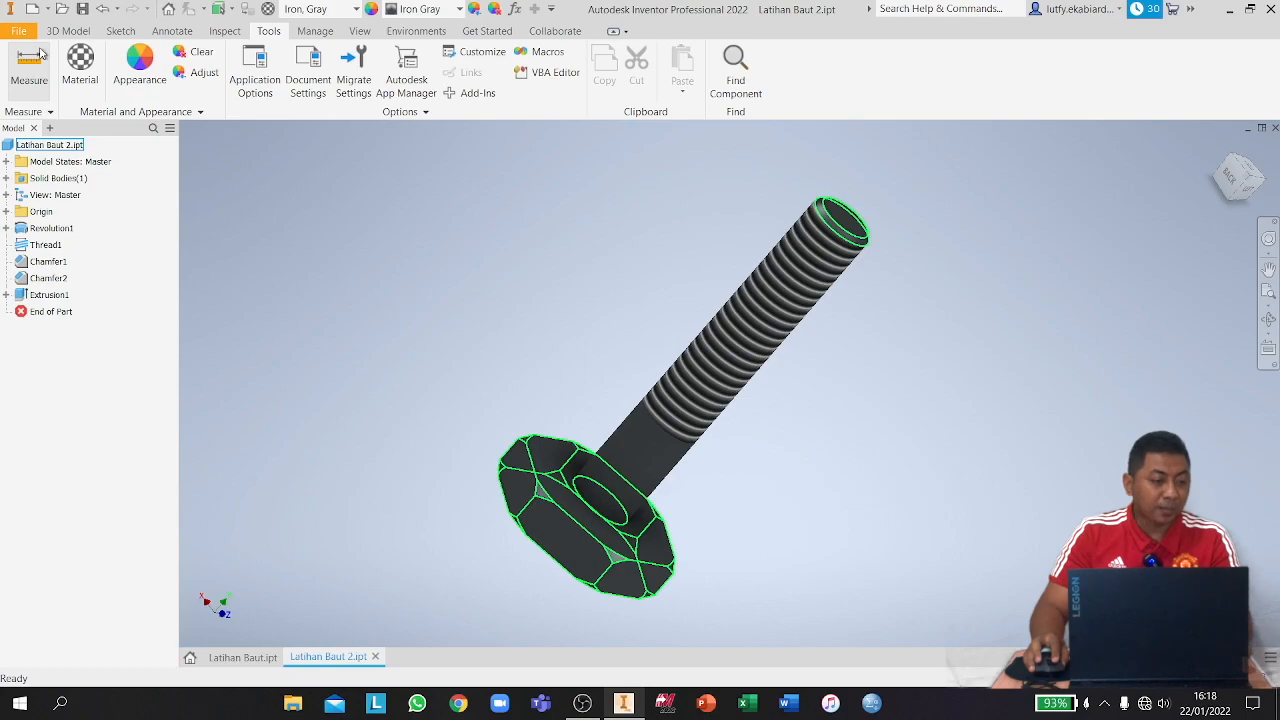
left_click(48, 10)
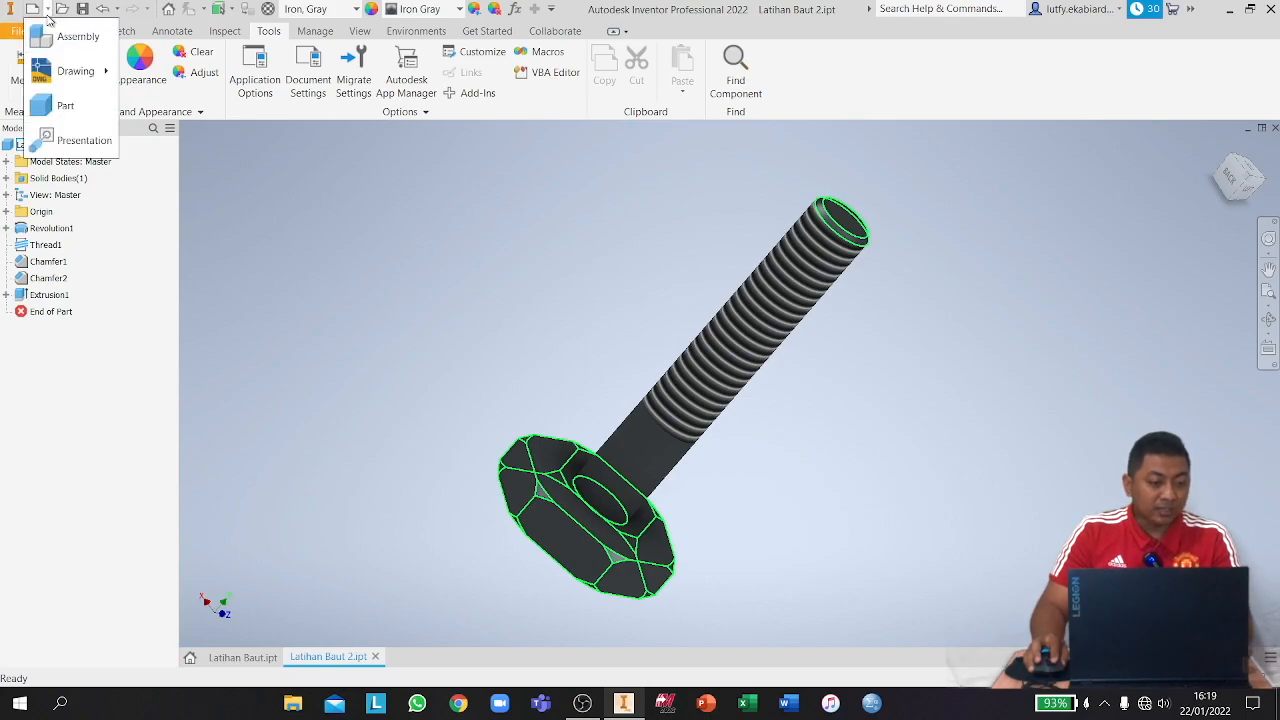
left_click(56, 28)
scroll(506, 363, "down", 2)
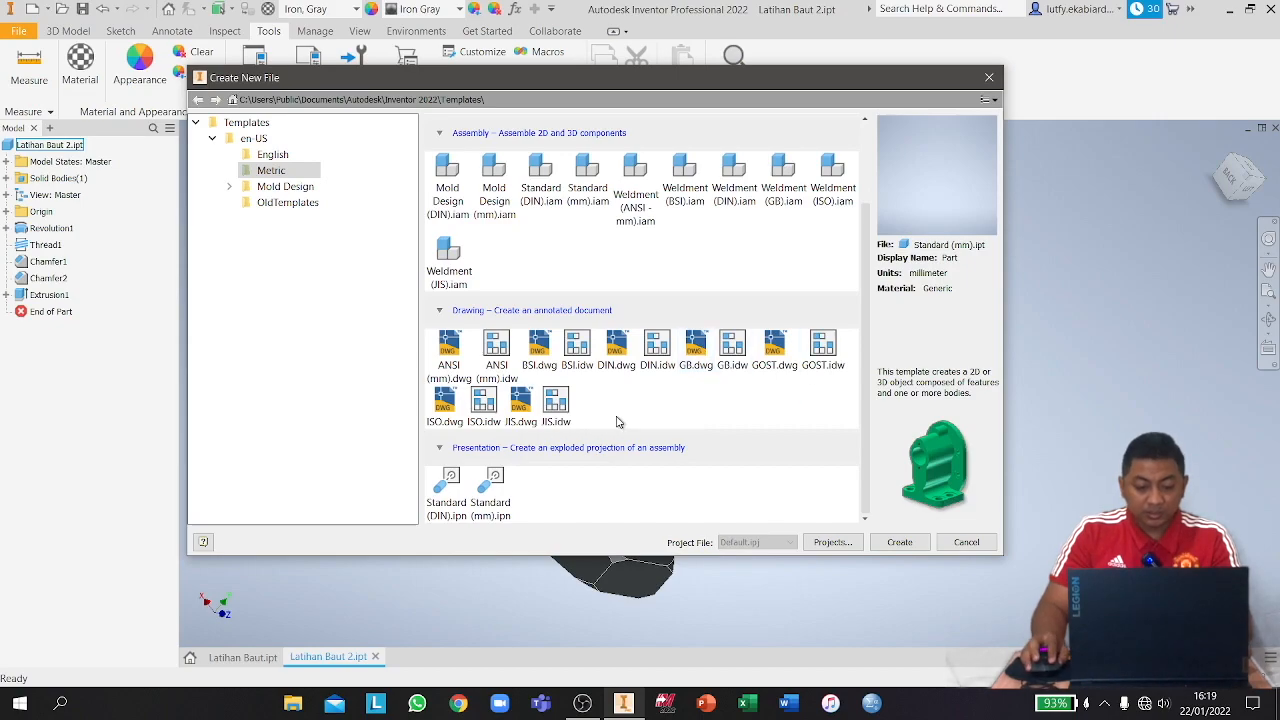
left_click(485, 422)
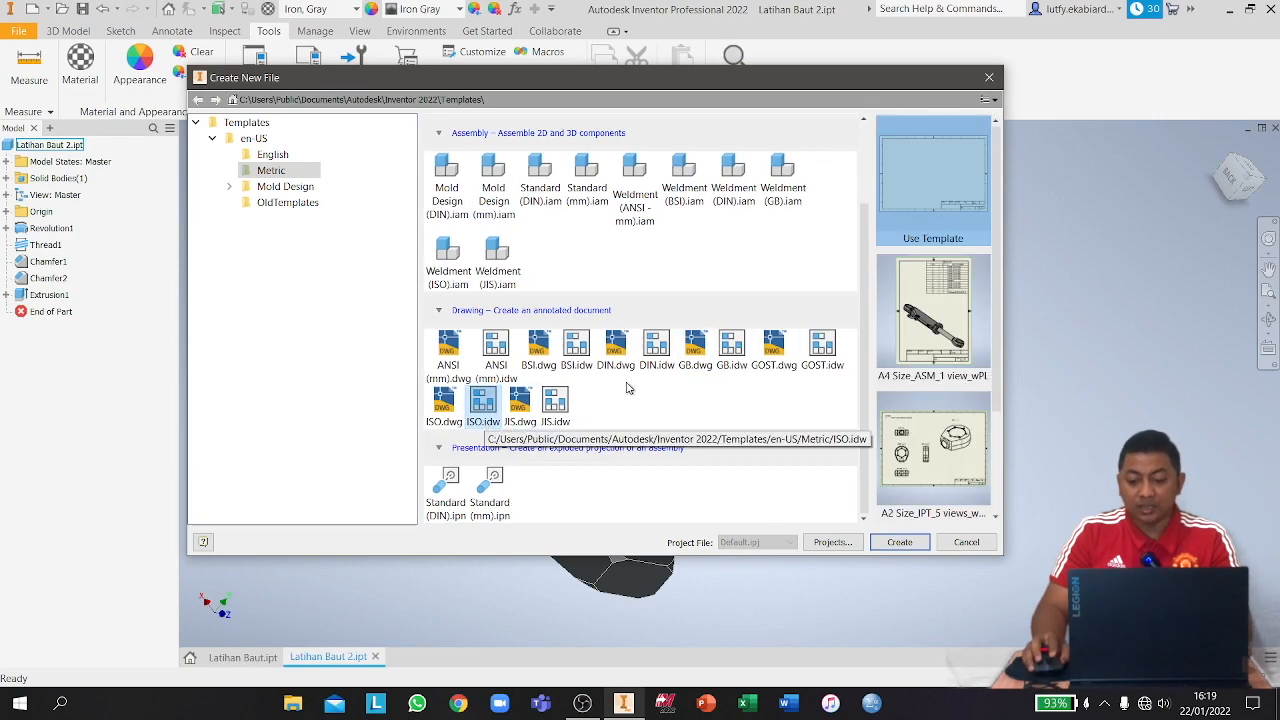
left_click(900, 542)
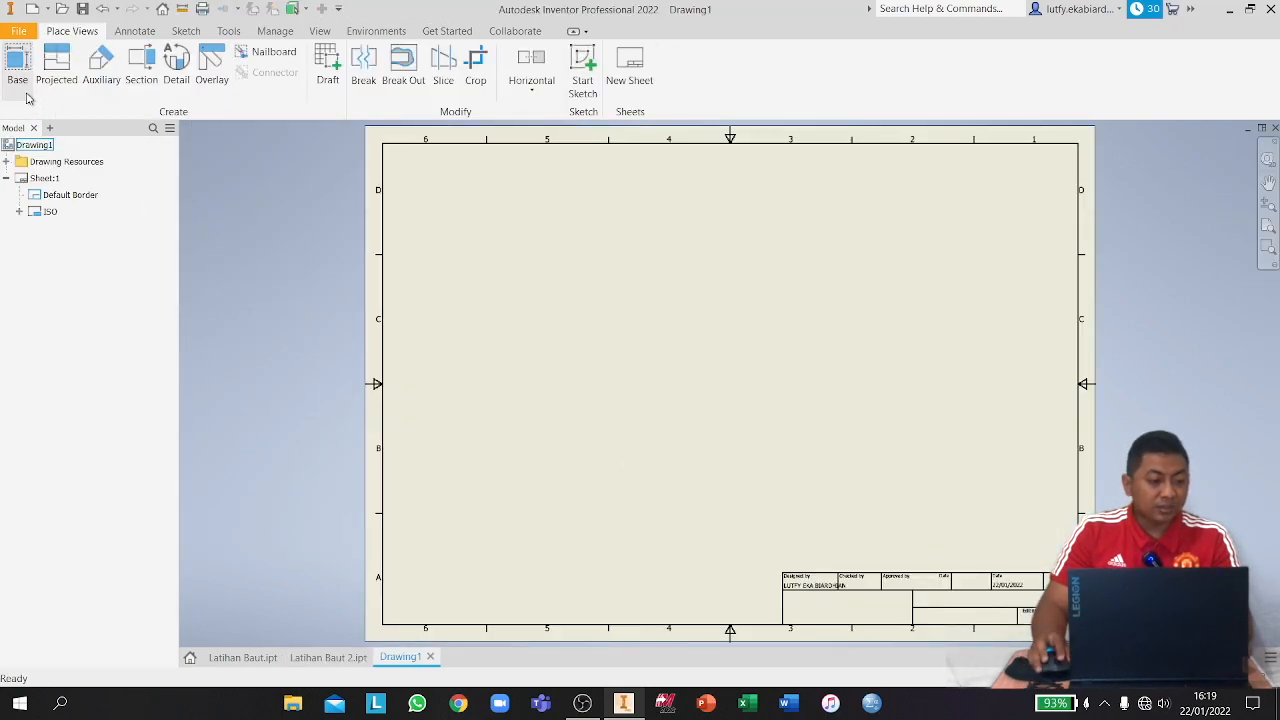
Place a 1:1 front base view of Latihan Baut 2 with projected views above, below and on both sides of it.
left_click(20, 88)
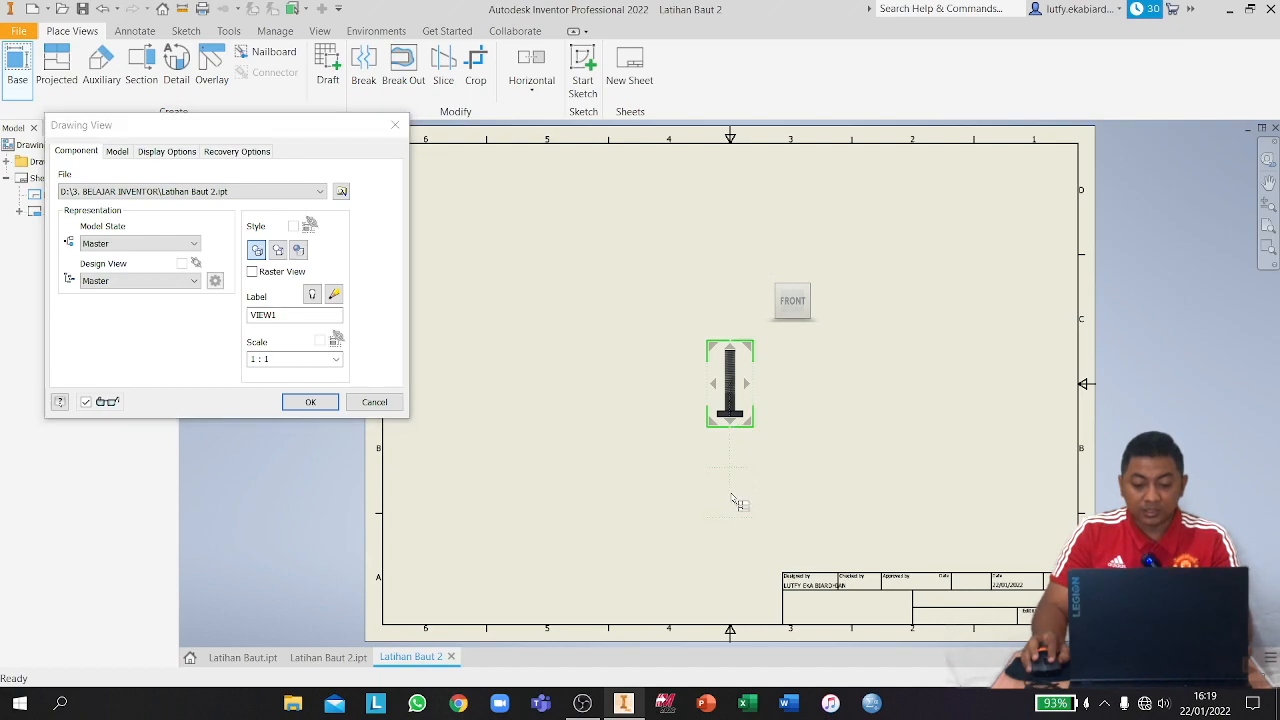
left_click(763, 487)
left_click(737, 292)
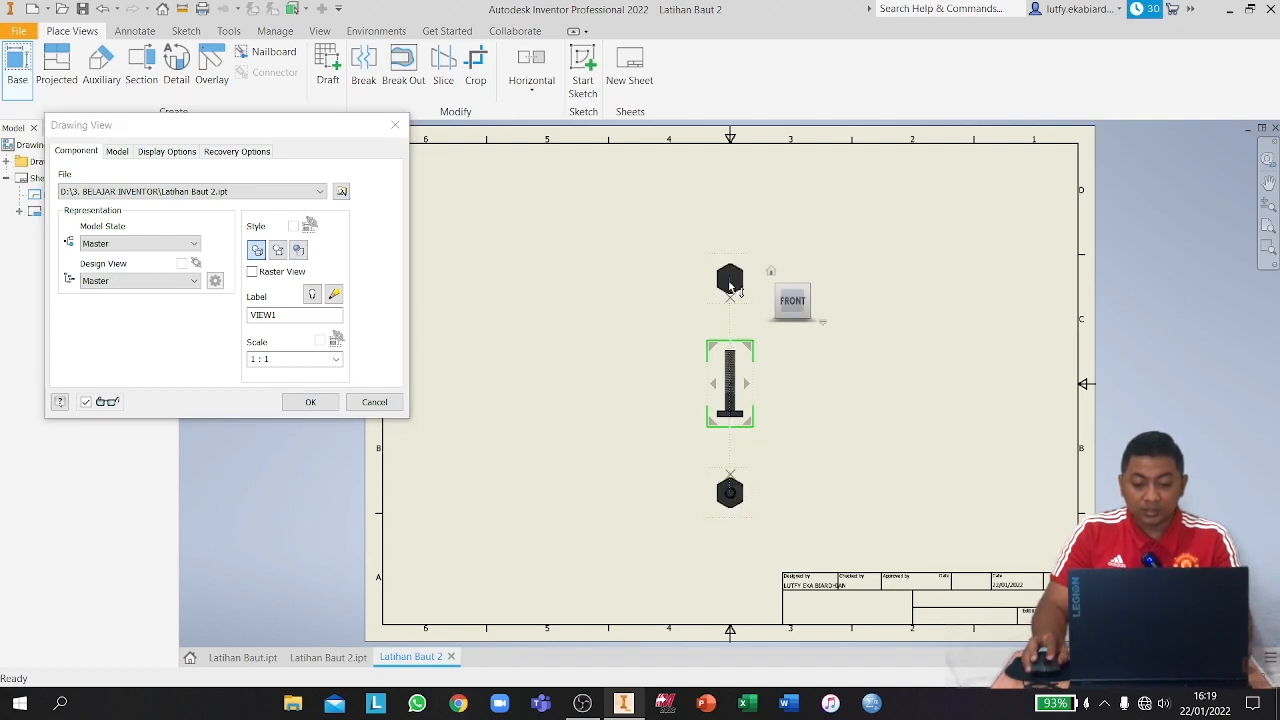
left_click(641, 383)
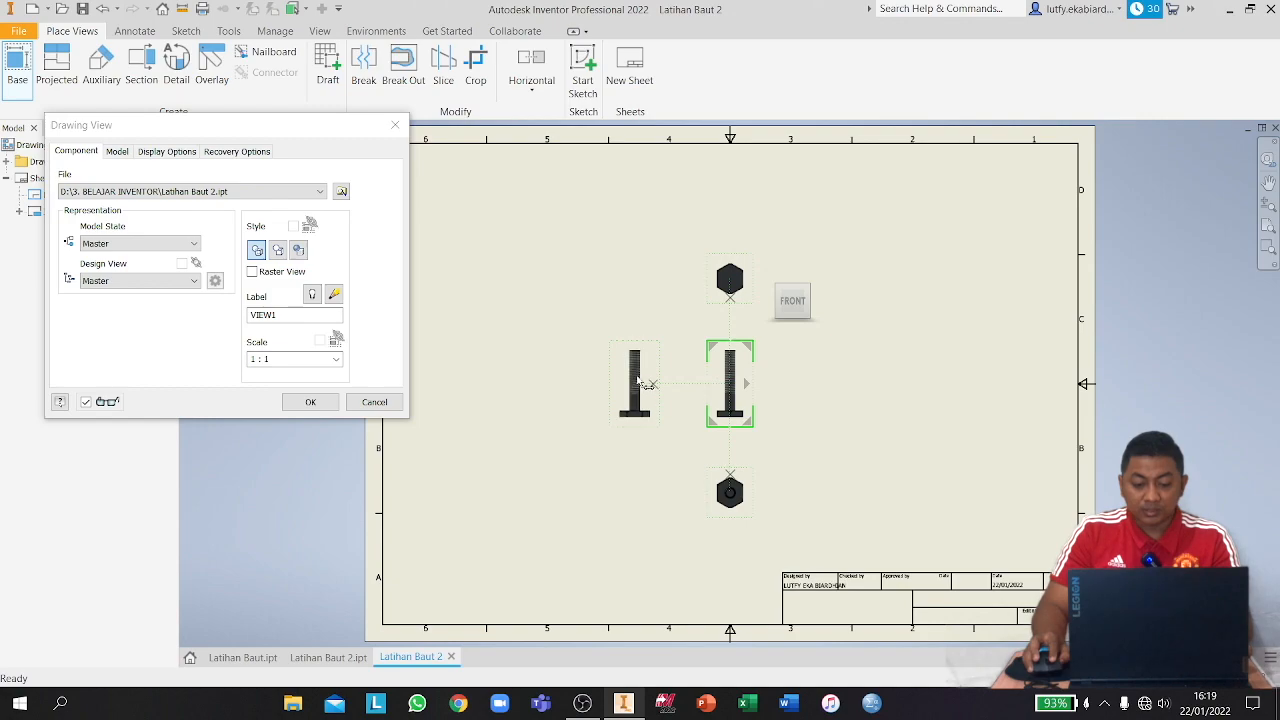
left_click(825, 403)
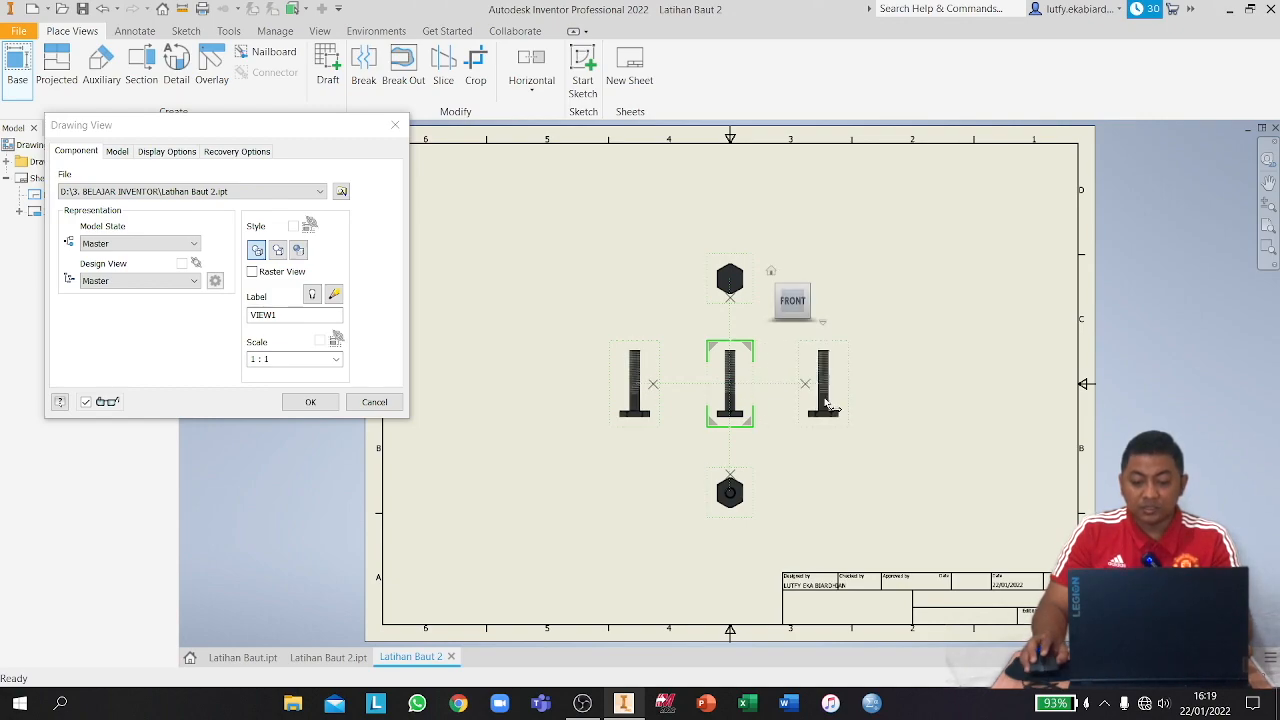
right_click(825, 403)
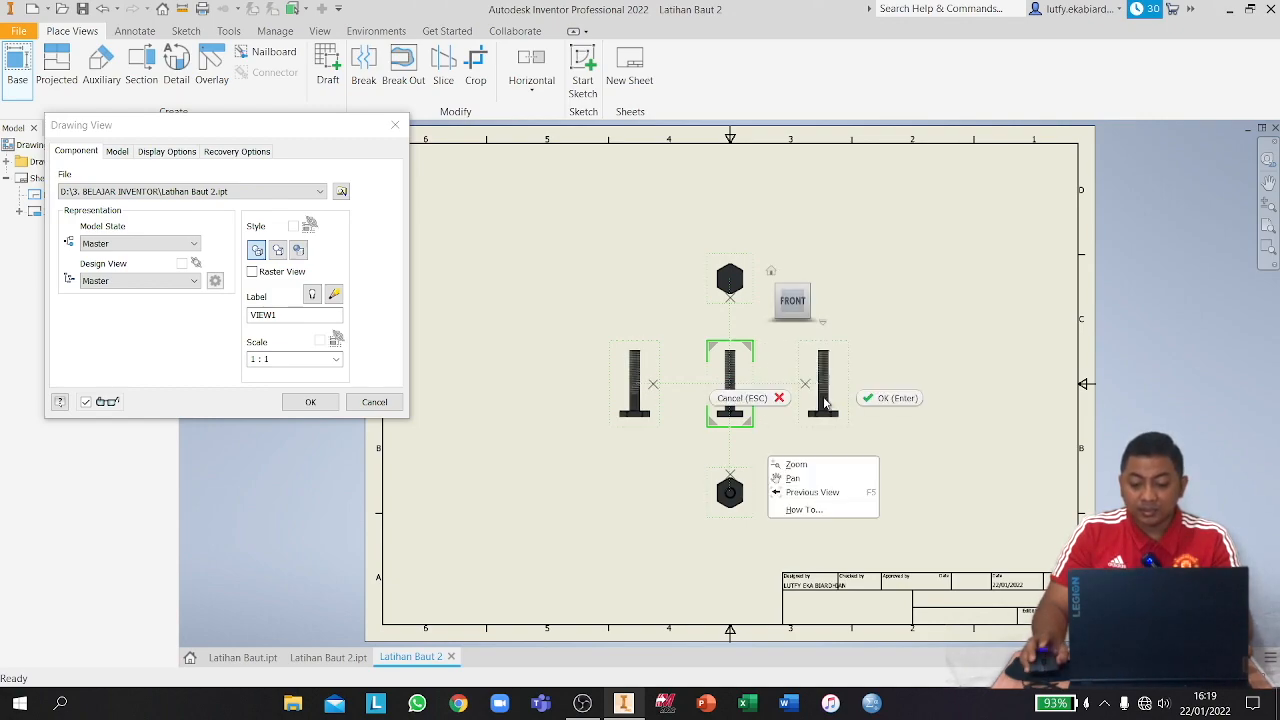
left_click(893, 404)
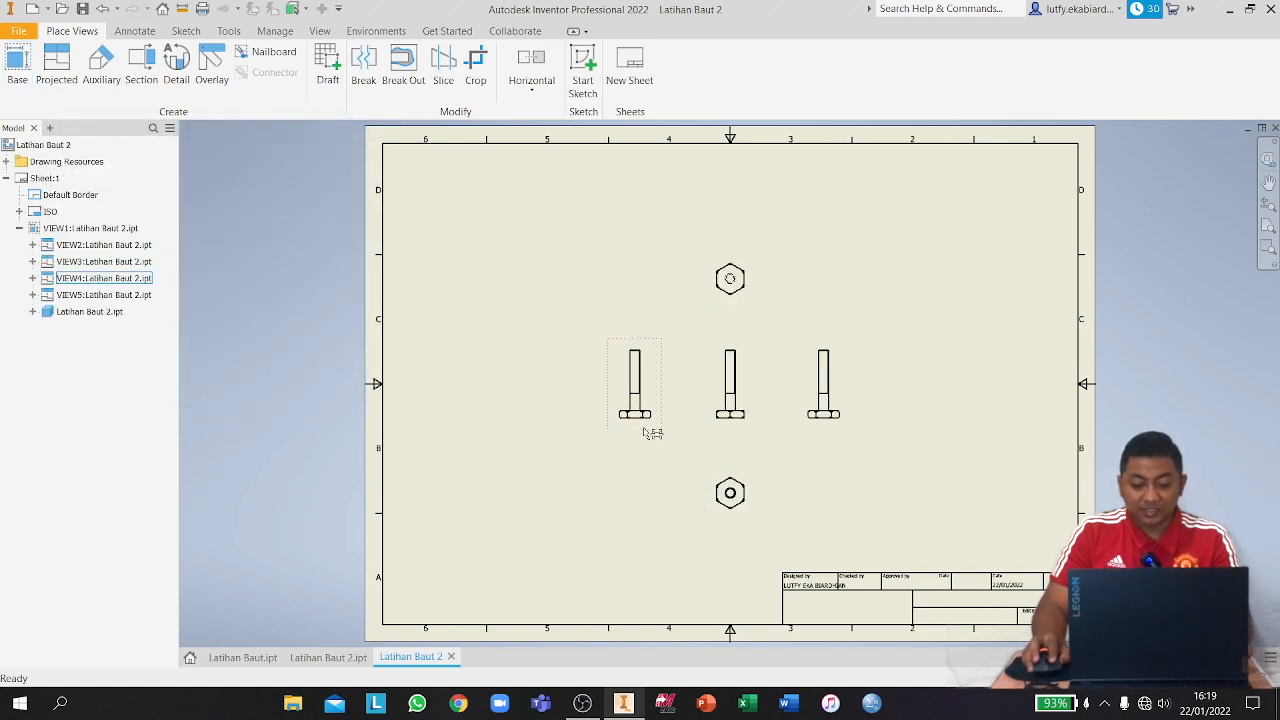
Delete the projected side view to the left of the base view.
left_click(652, 433)
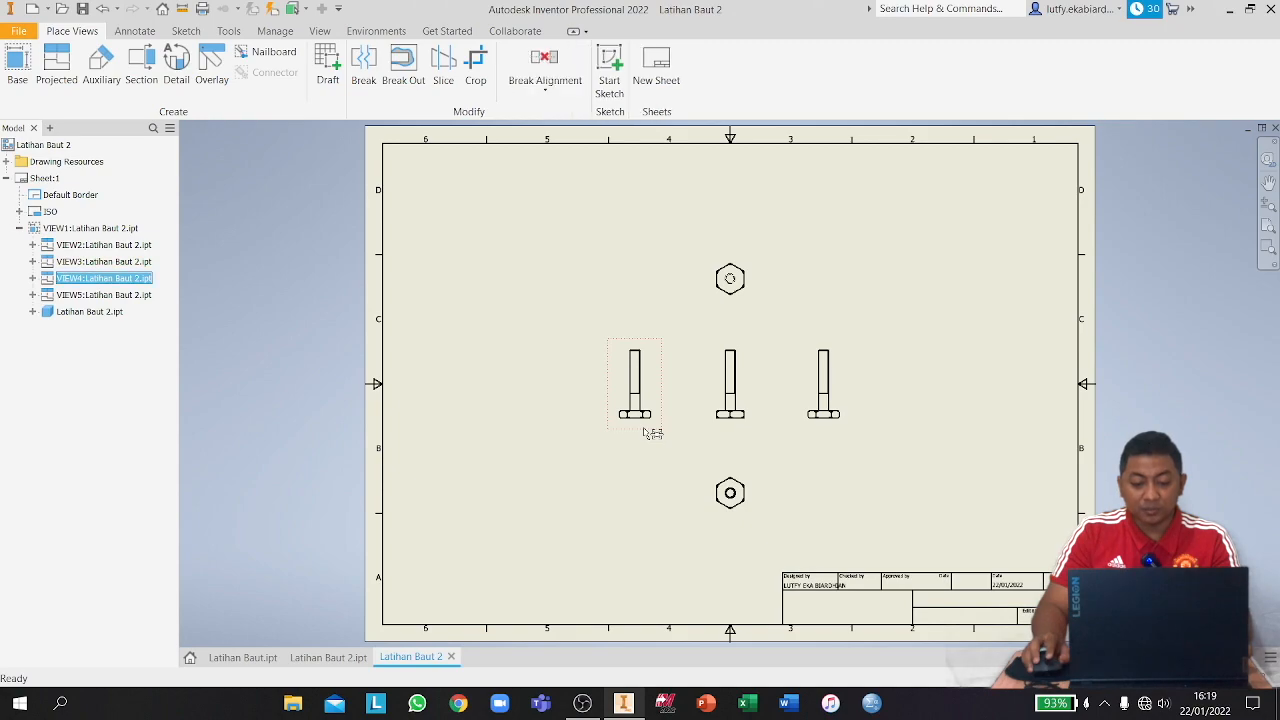
right_click(645, 433)
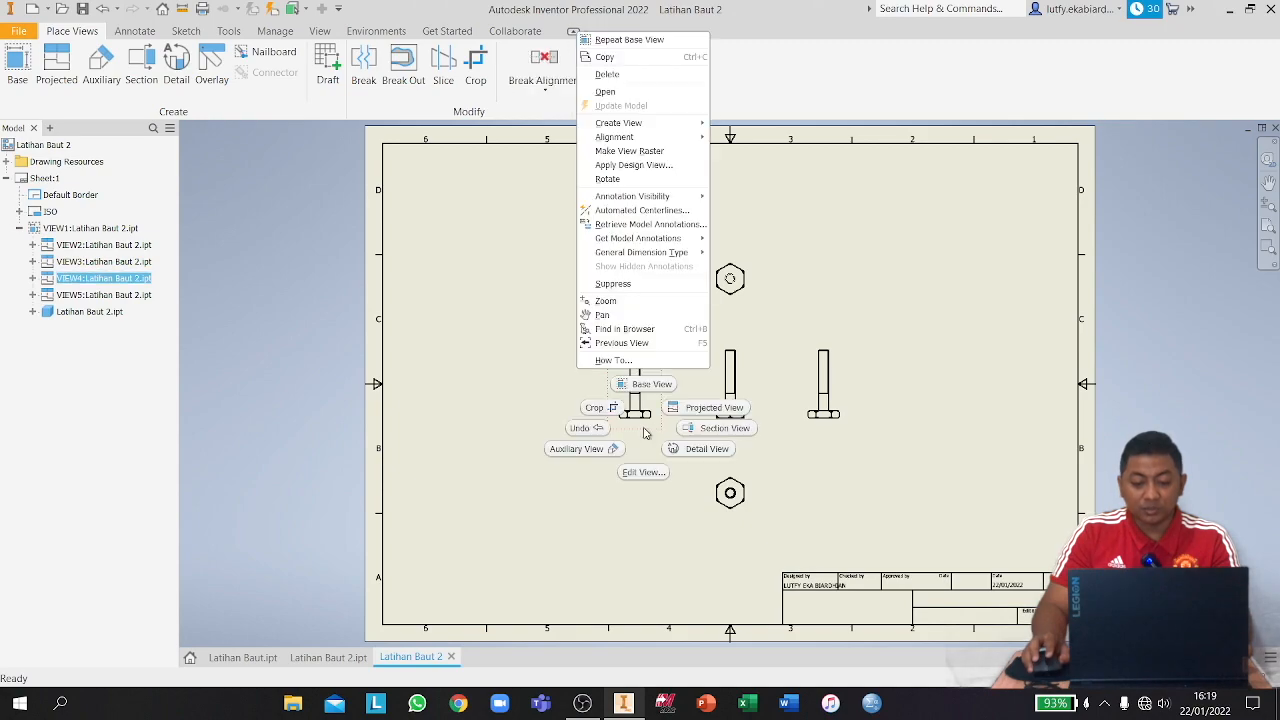
left_click(607, 74)
left_click(617, 387)
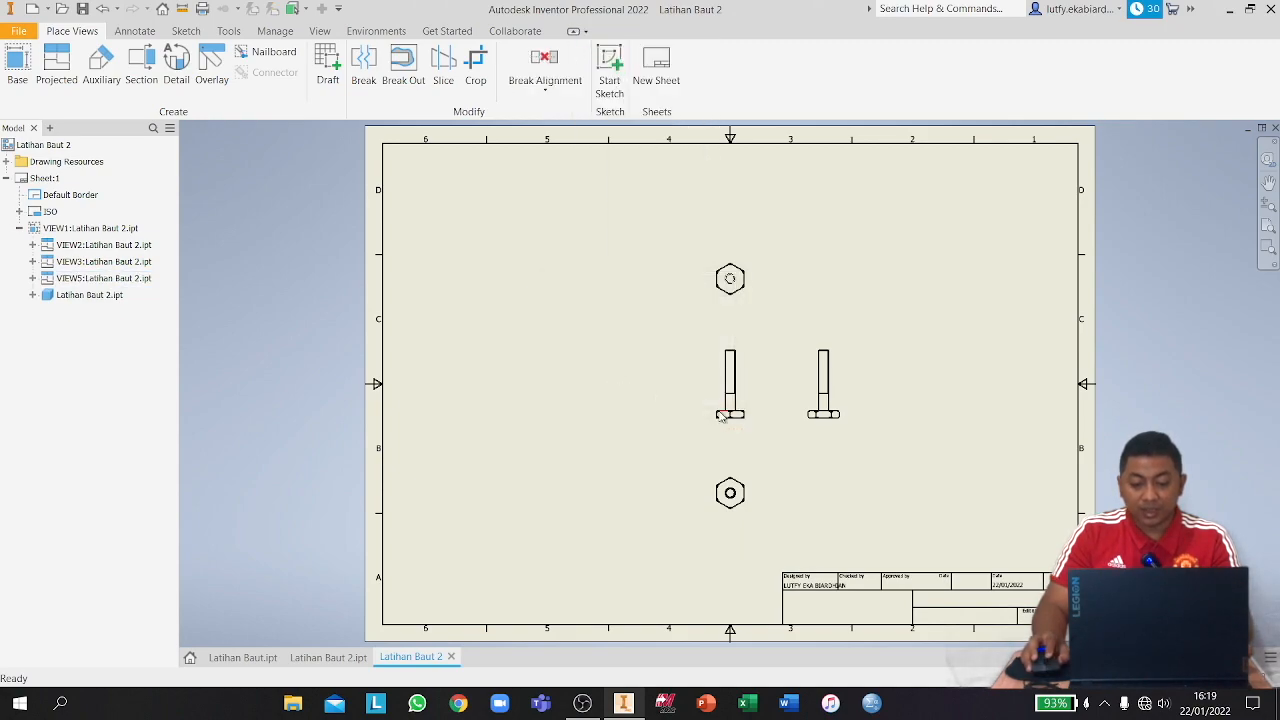
Shift the base view to the left part of the sheet and delete the projected hexagonal view above it.
left_click_drag(729, 428, 543, 430)
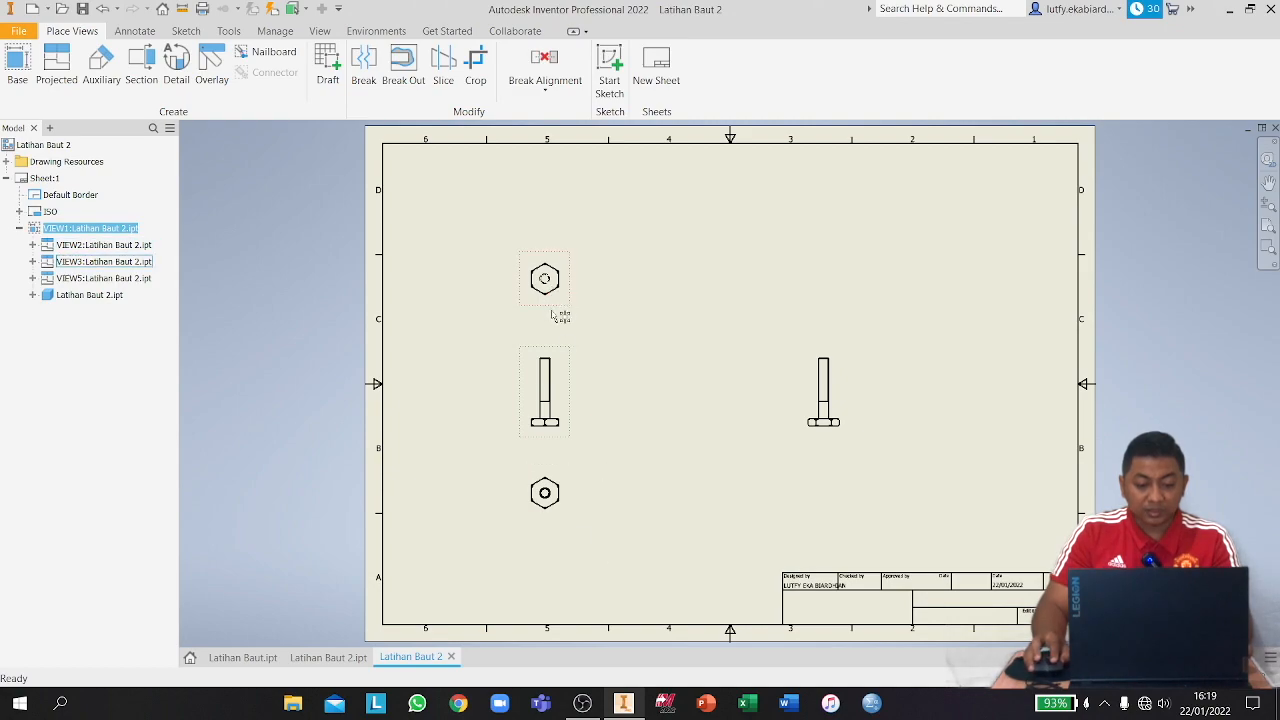
right_click(561, 313)
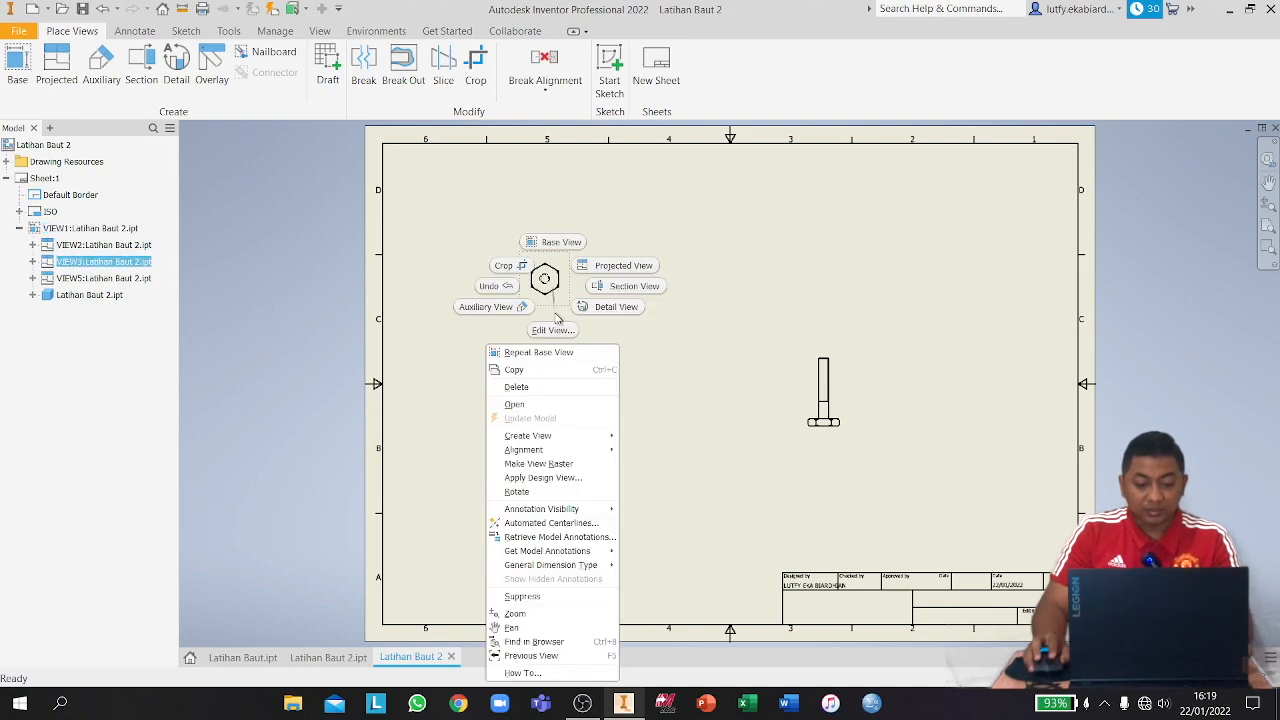
left_click(553, 389)
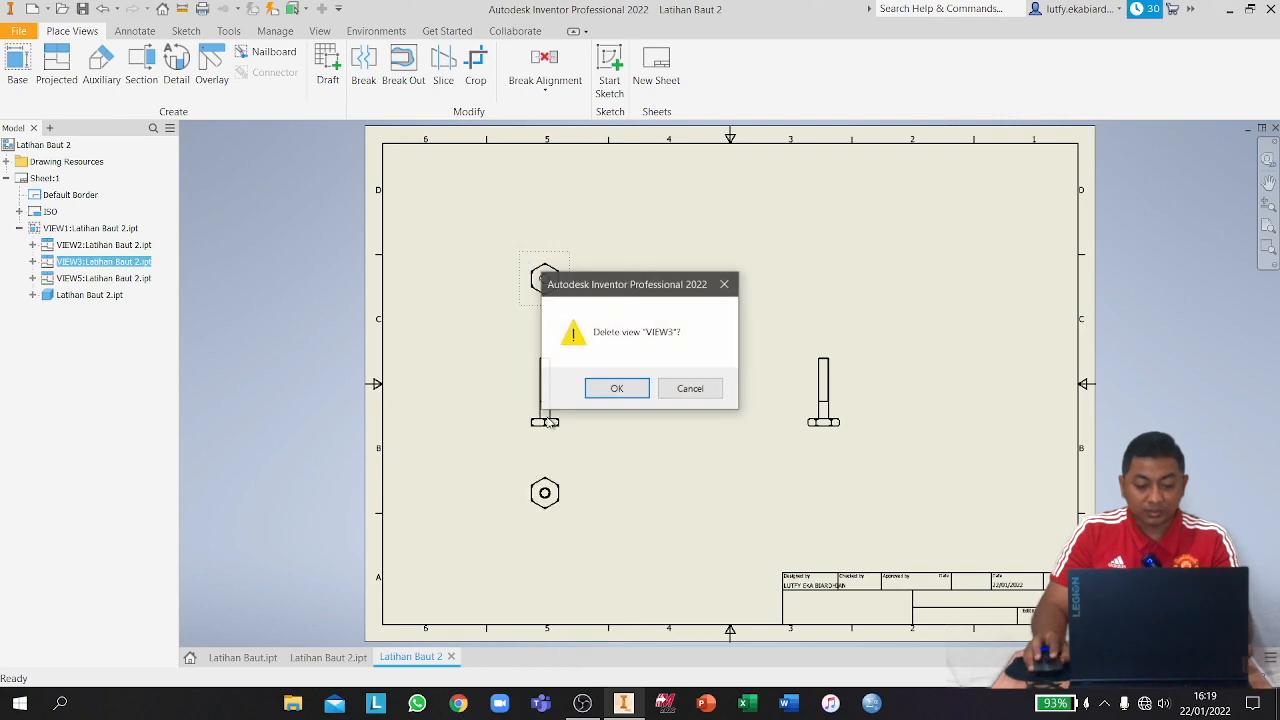
left_click(627, 398)
Move the remaining hexagonal view above the front view and bring the side view close to the front view's right.
left_click_drag(563, 521, 587, 303)
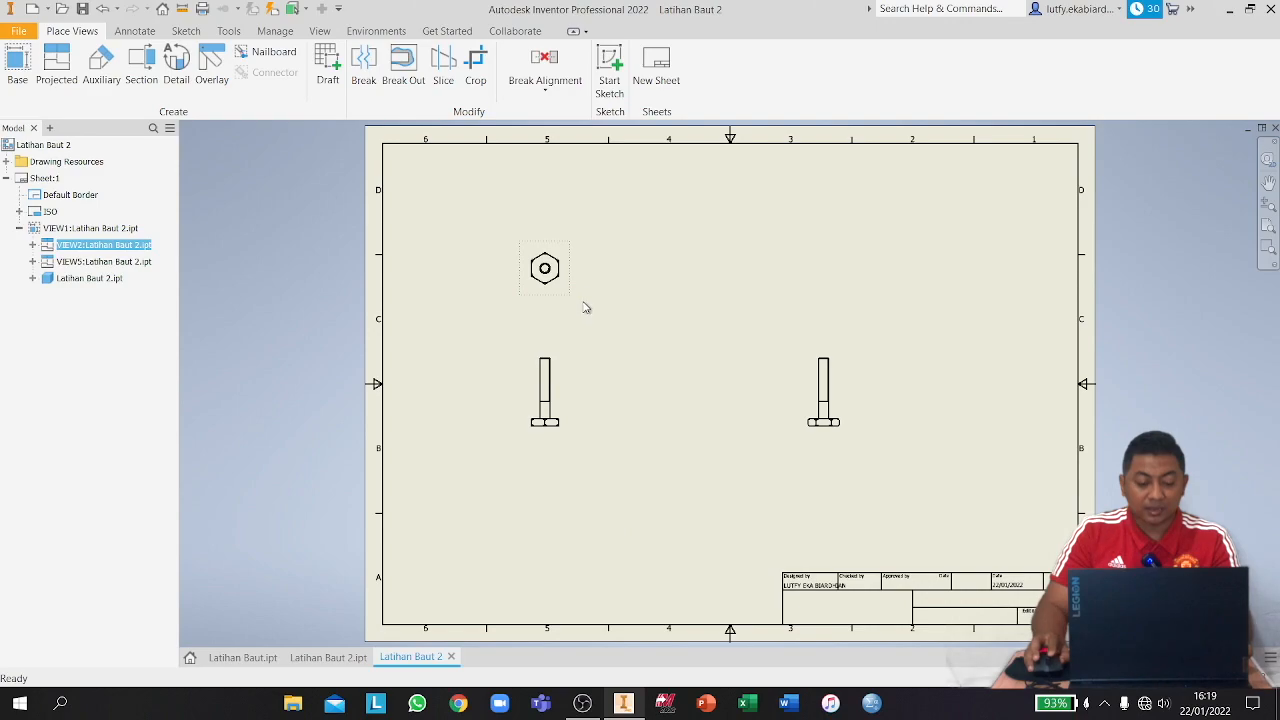
left_click_drag(830, 436, 651, 438)
left_click(801, 372)
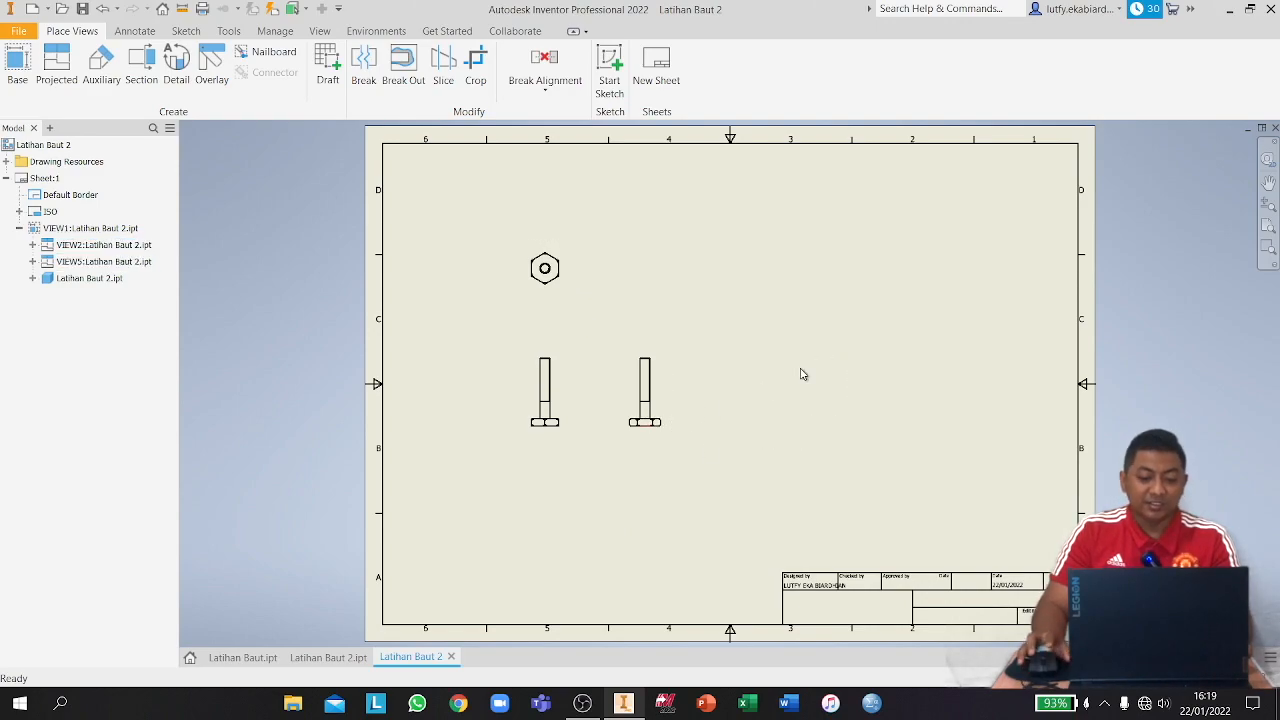
Dimension the bolt's overall length in the front view, placing the dimension between the front and side views.
scroll(795, 375, "down", 3)
scroll(795, 375, "up", 3)
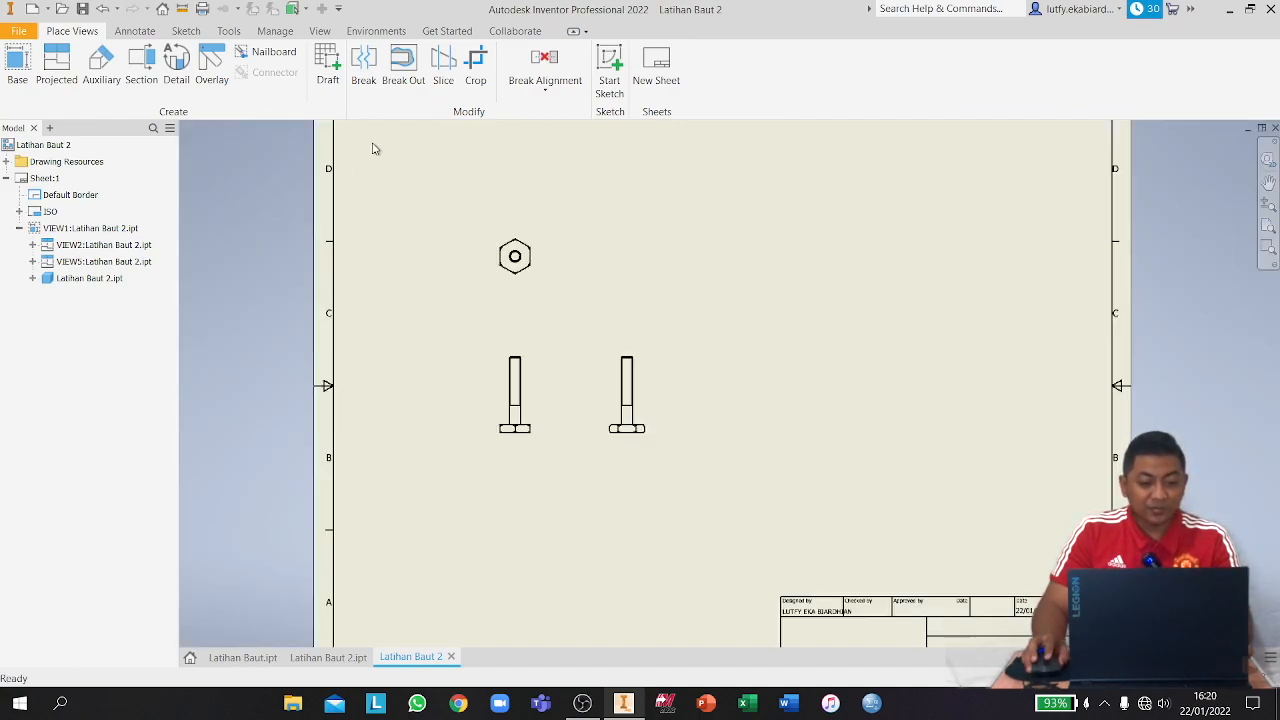
left_click(135, 31)
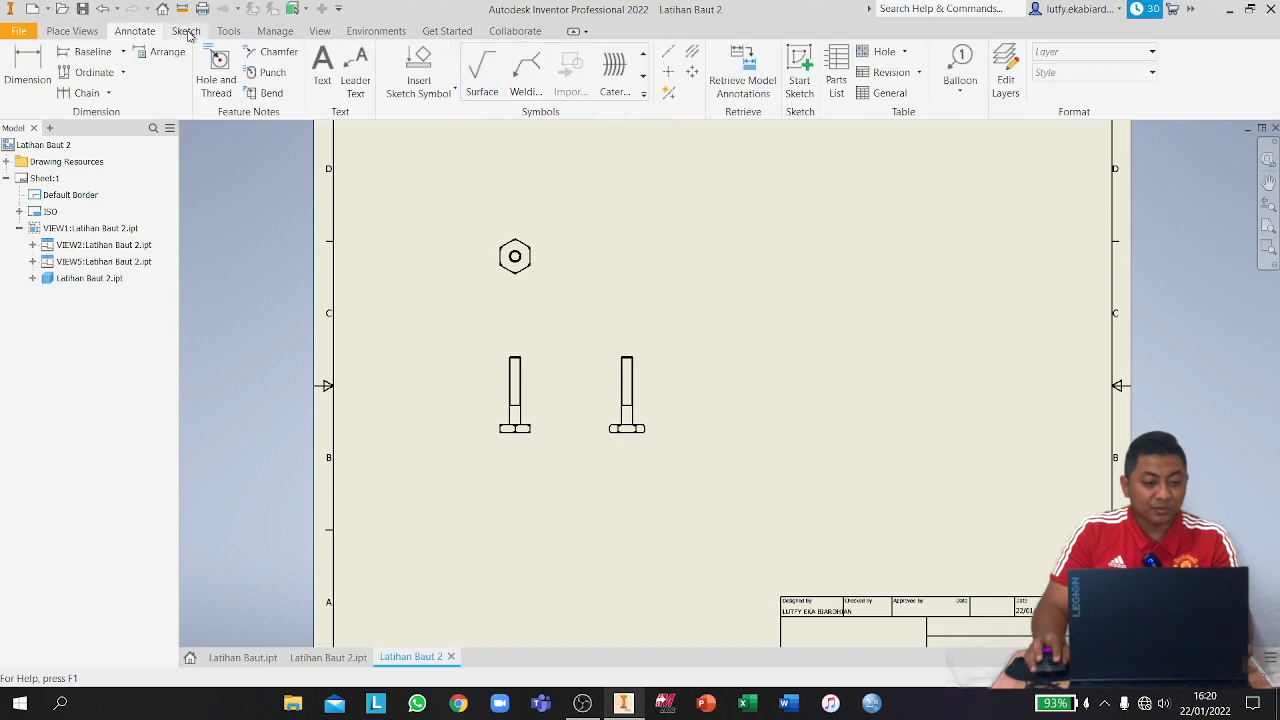
left_click(187, 33)
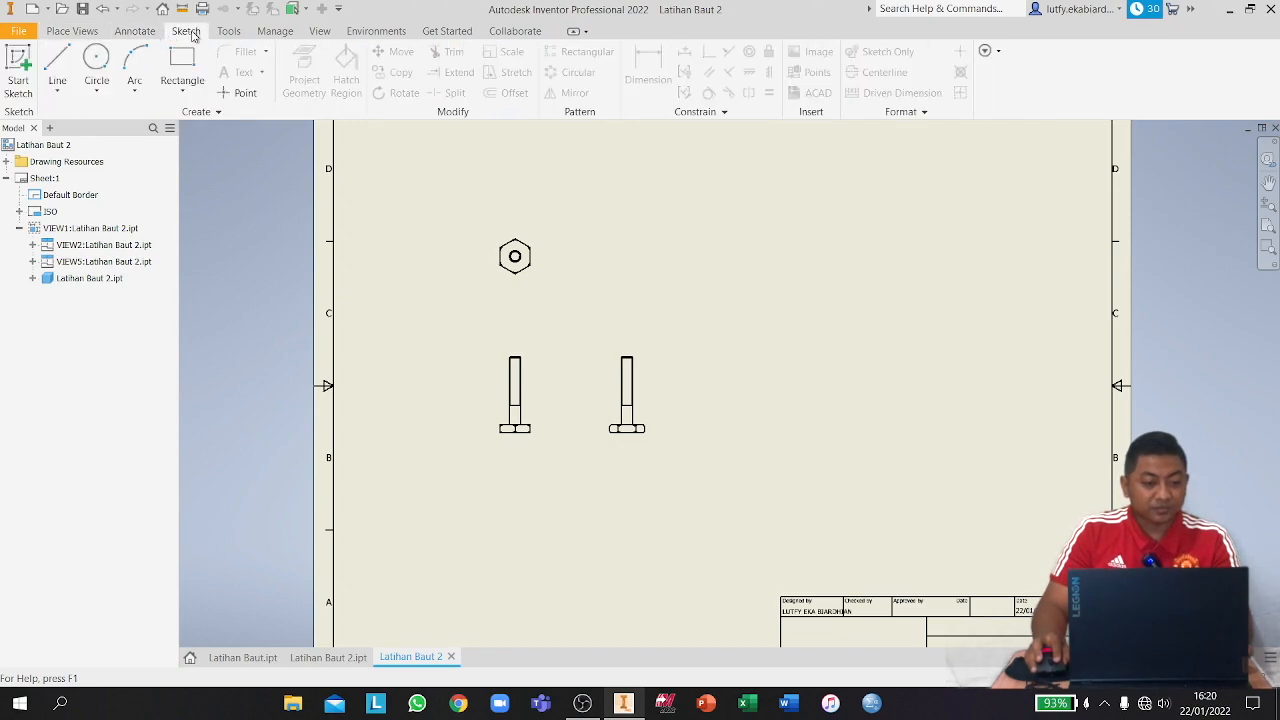
left_click(229, 31)
left_click(134, 31)
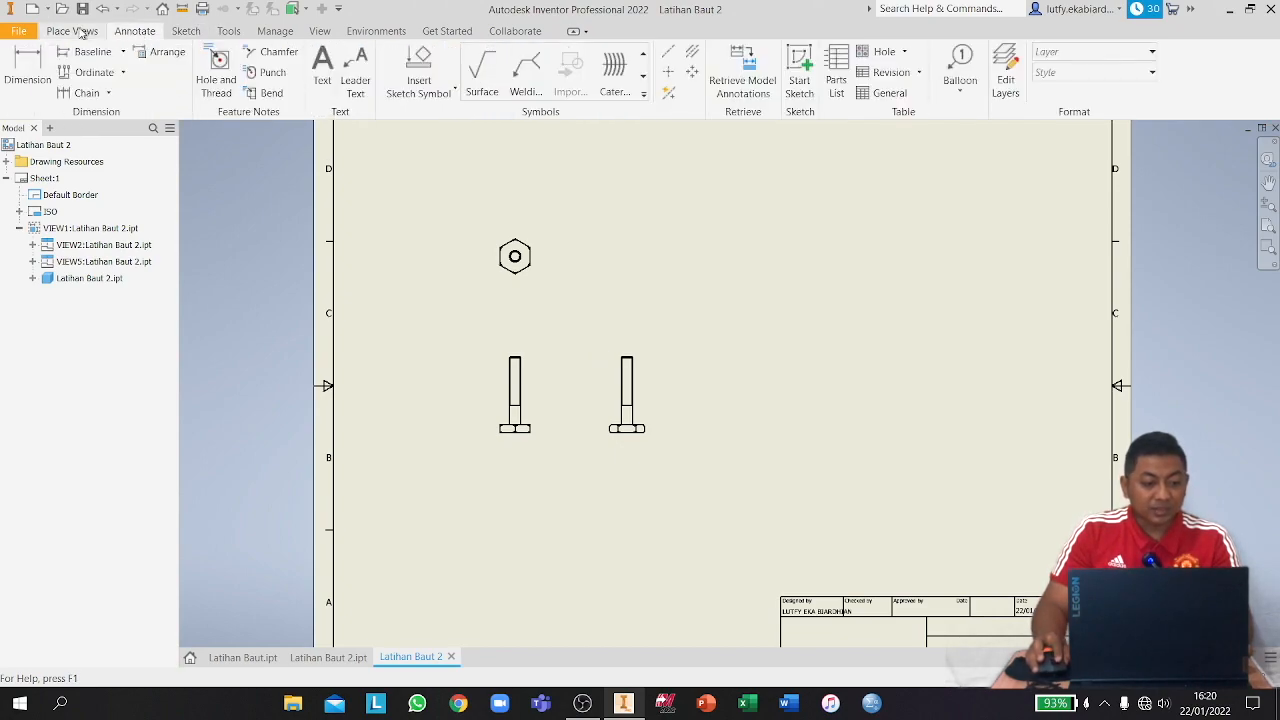
left_click(28, 70)
left_click(516, 433)
left_click(515, 358)
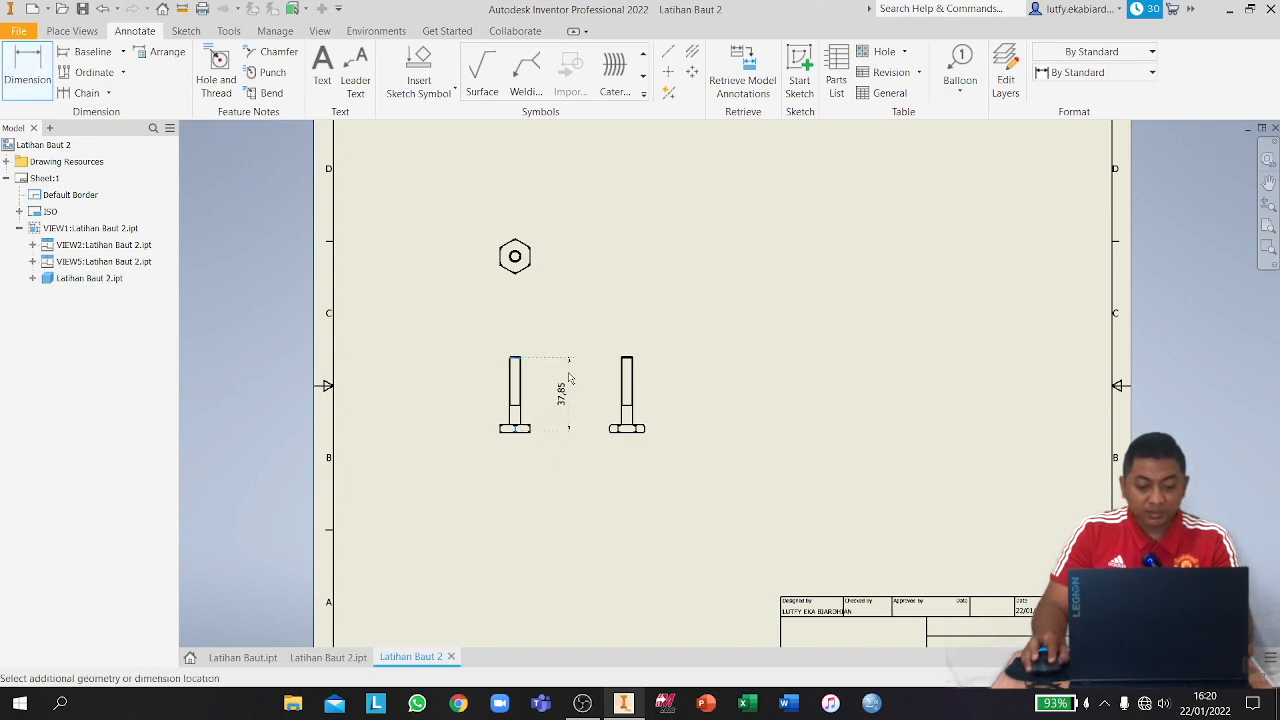
left_click(578, 401)
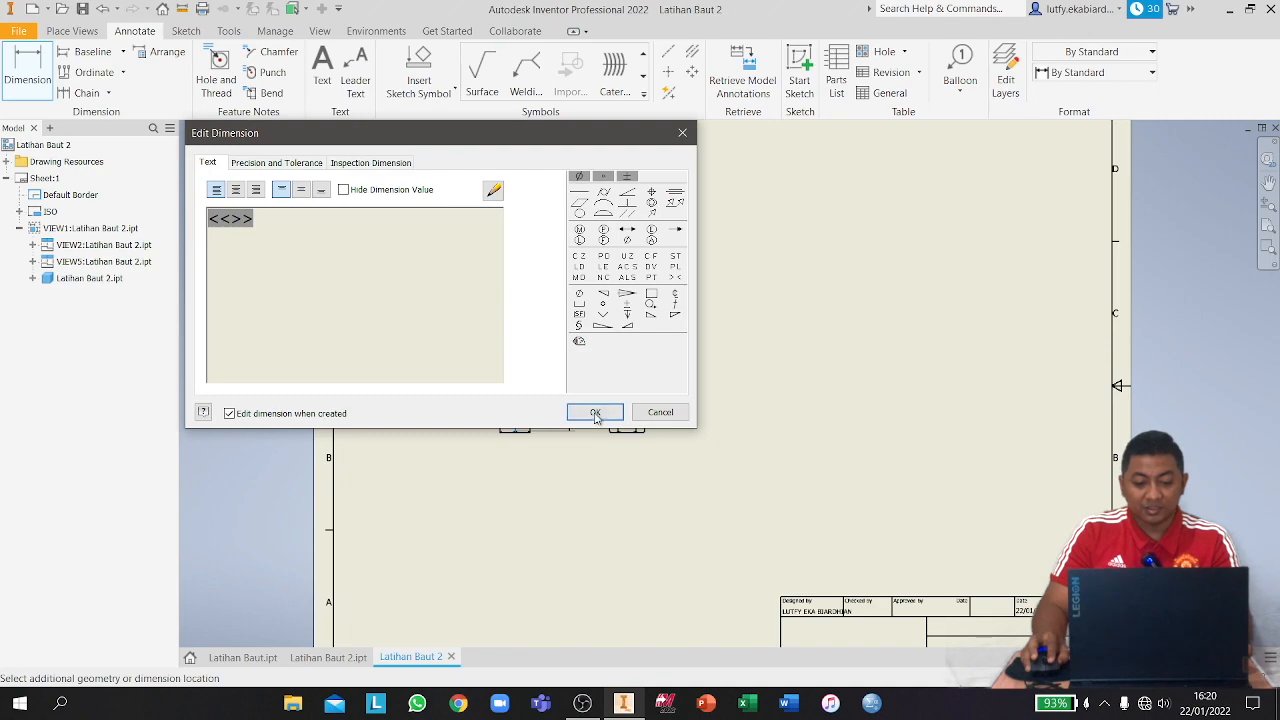
left_click(590, 412)
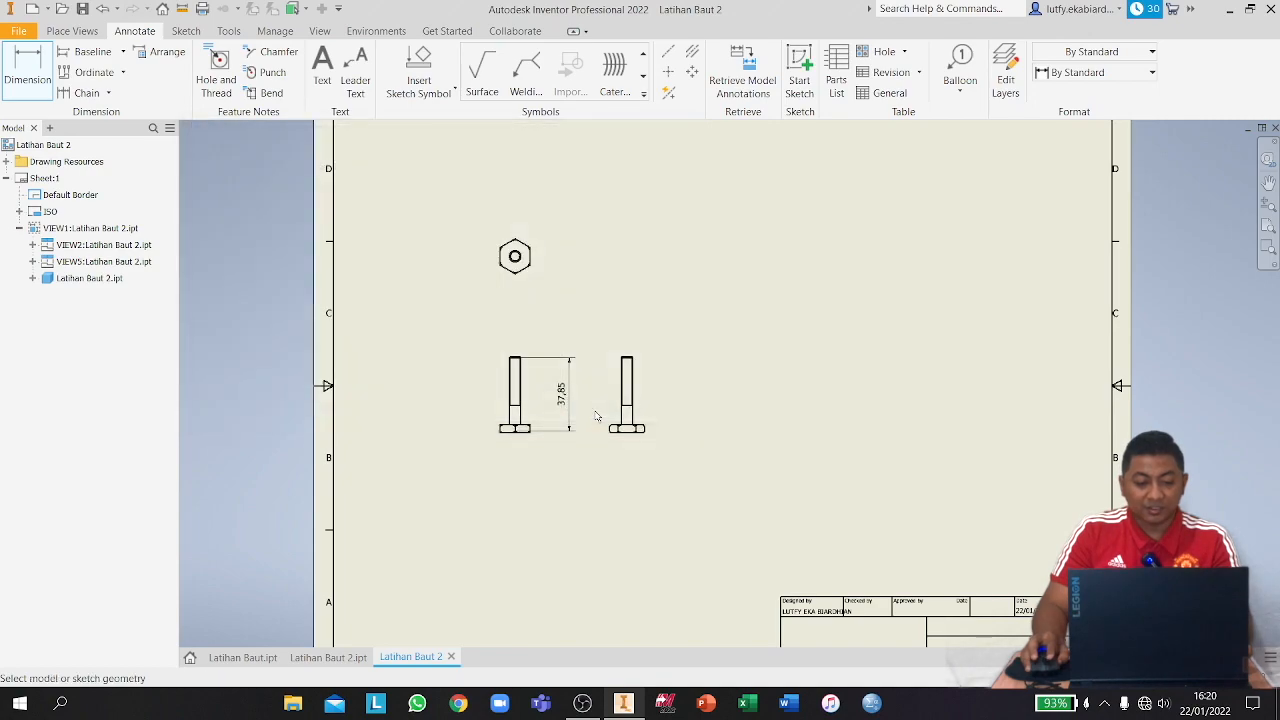
Add a vertical dimension across two opposite edges of the hexagonal head in the upper view, and switch back to the Latihan Baut 2 part.
left_click(514, 273)
left_click(520, 242)
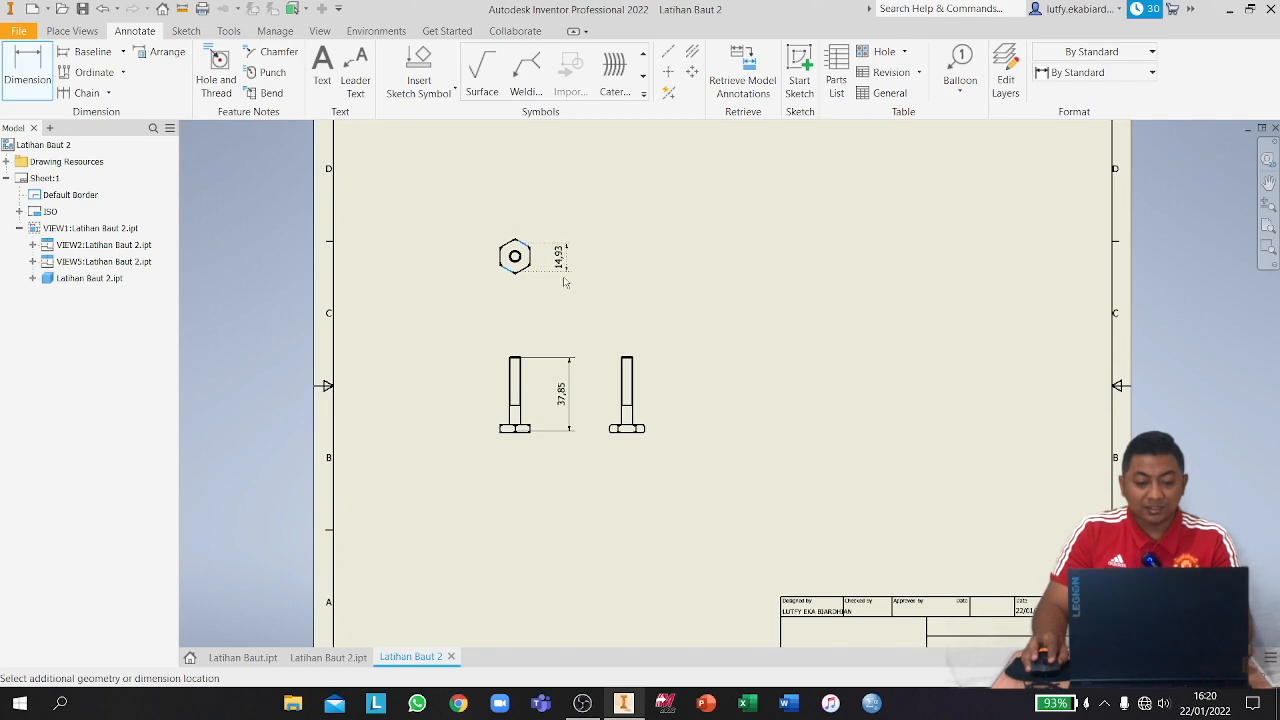
left_click(565, 283)
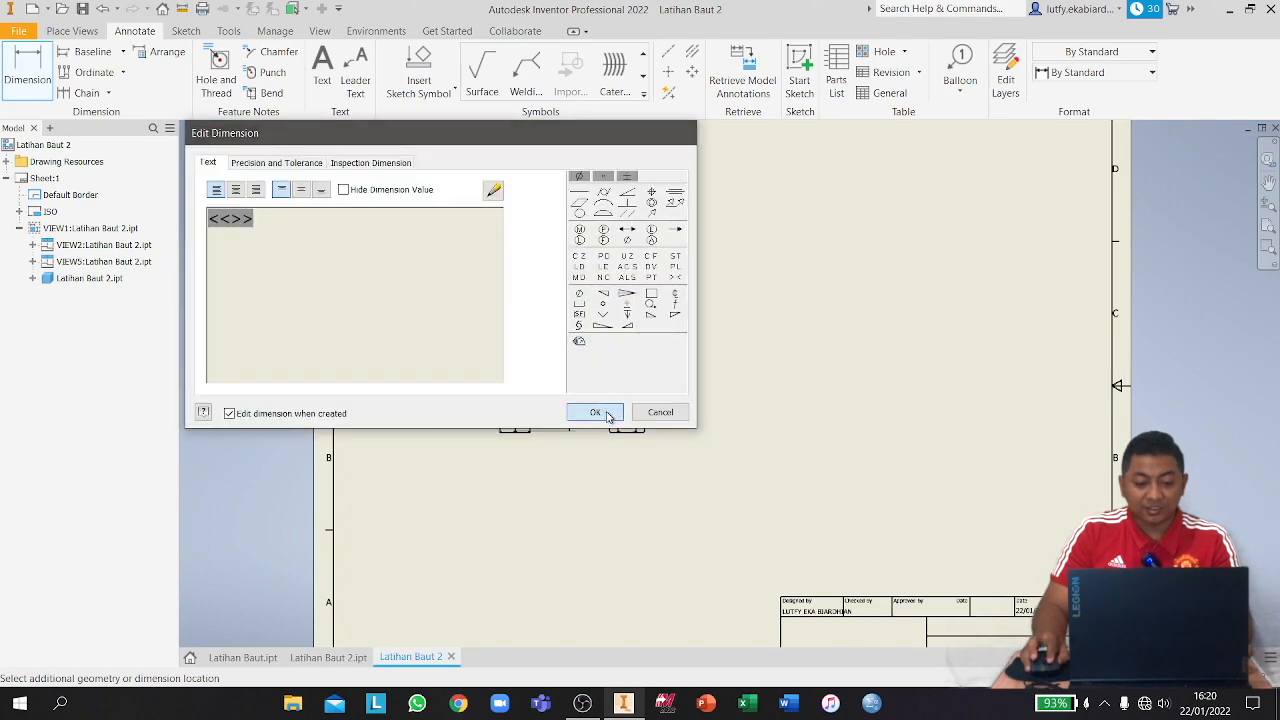
left_click(594, 412)
scroll(780, 397, "down", 2)
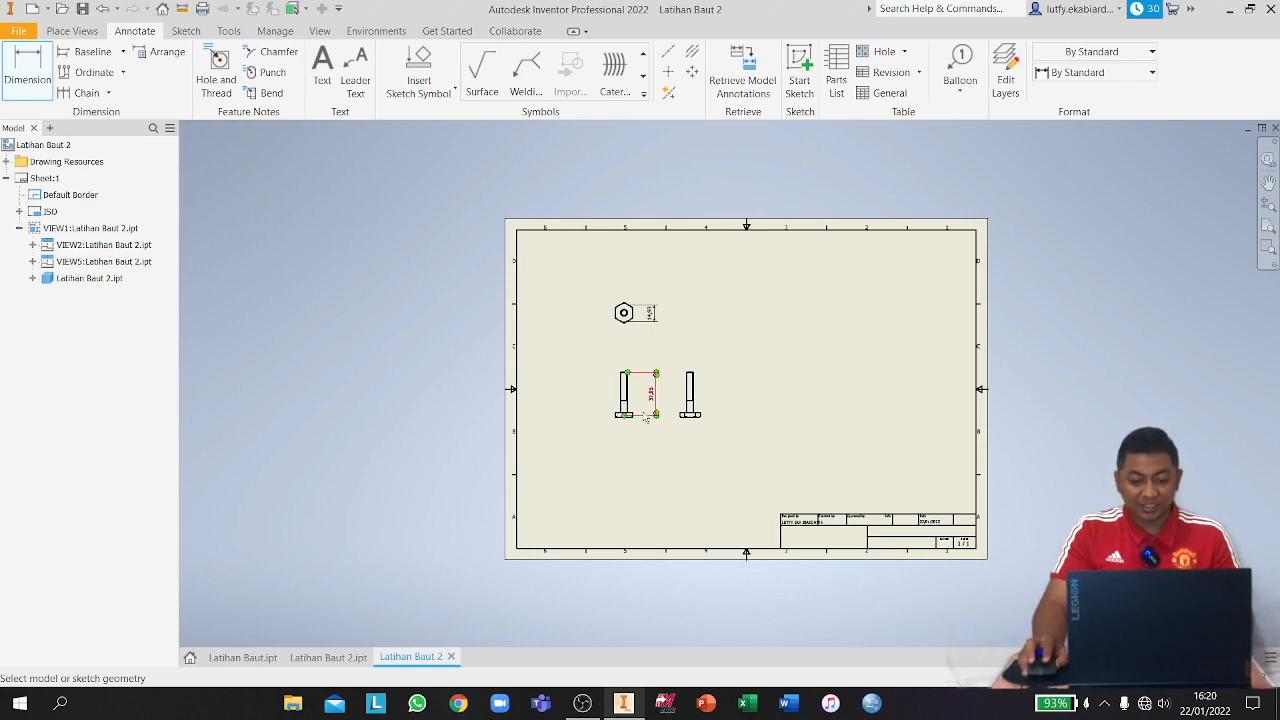
left_click(340, 657)
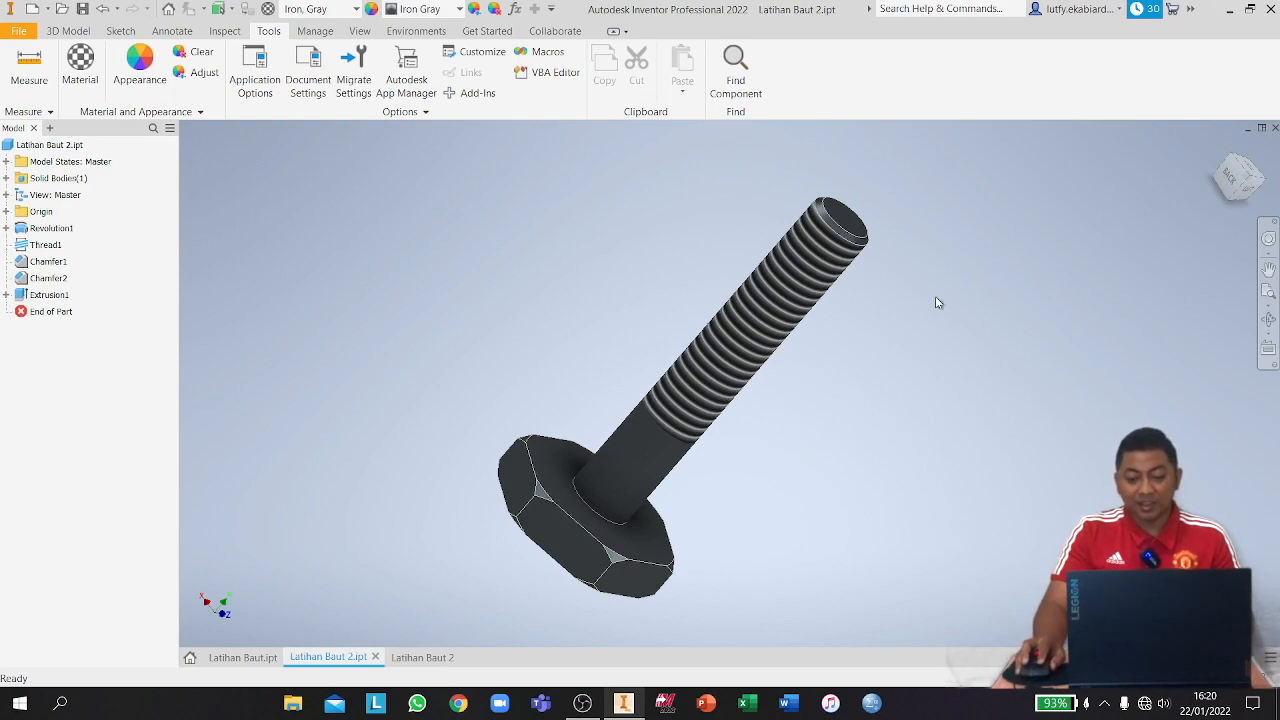